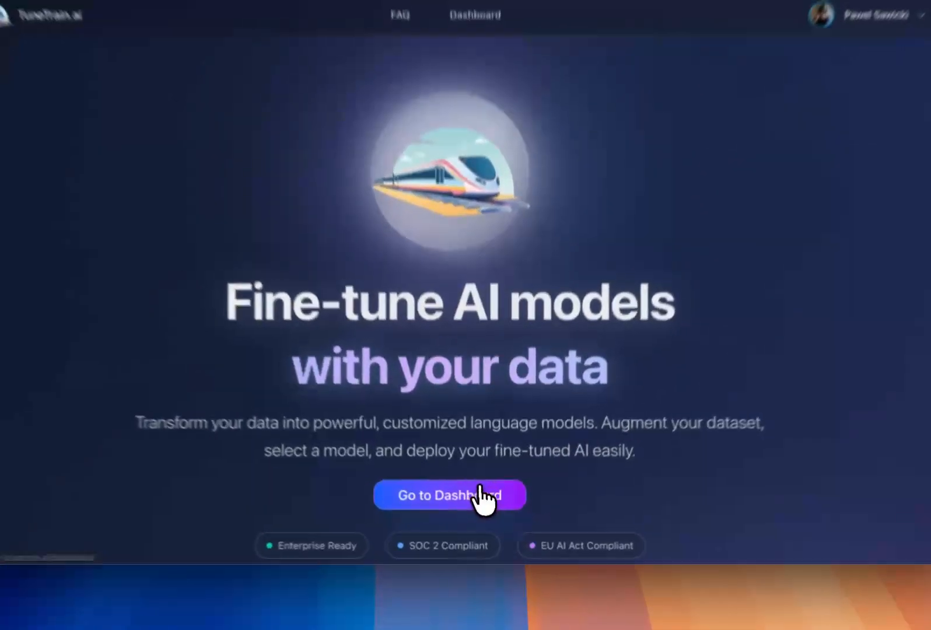
Open the dashboard and start a new dataset, looking over its sample records
{"action": "left_click", "coordinate": [486, 510]}
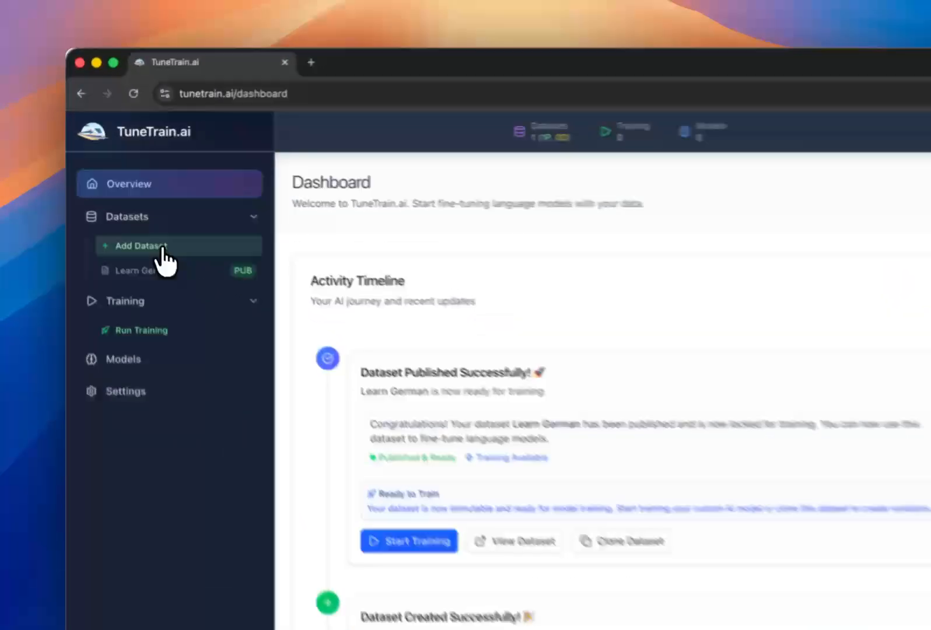
{"action": "left_click", "coordinate": [158, 222]}
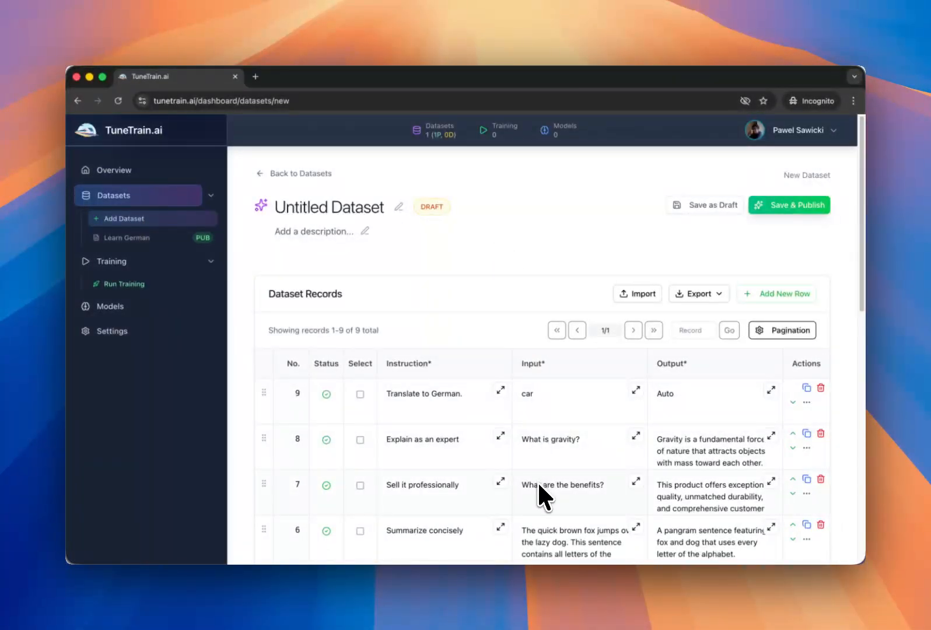
{"action": "scroll", "coordinate": [537, 480], "scroll_direction": "down", "scroll_amount": 3}
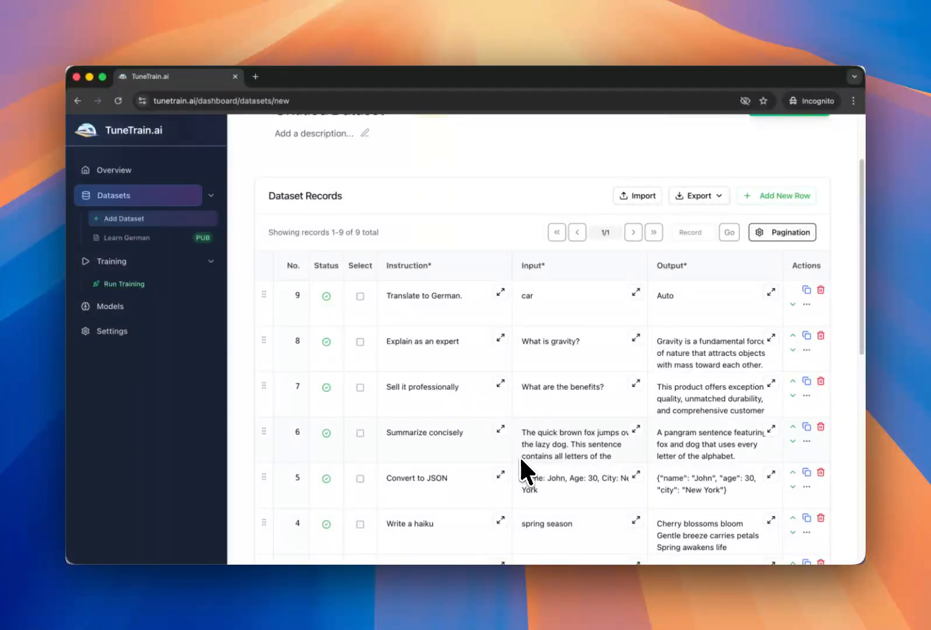
{"action": "scroll", "coordinate": [487, 411], "scroll_direction": "up", "scroll_amount": 3}
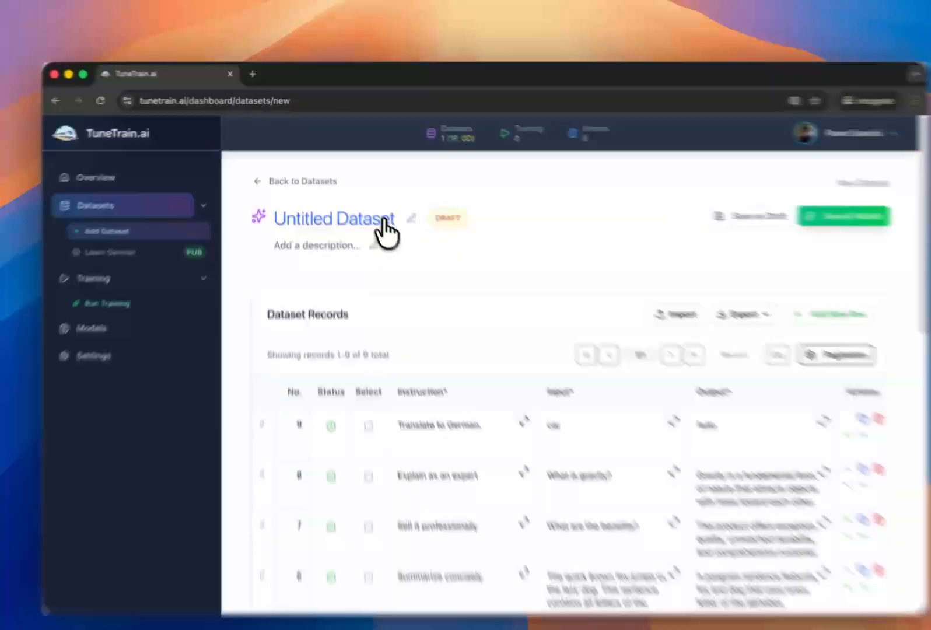
Save the new dataset as a draft named "German language" with the description "Simple lectures"
{"action": "left_click", "coordinate": [383, 220]}
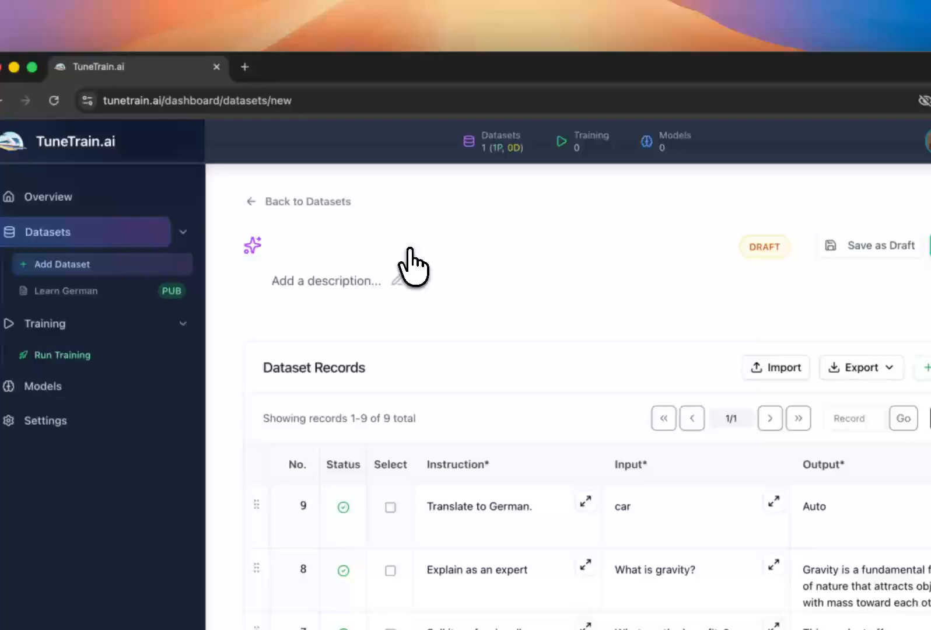
{"action": "type", "text": "German language"}
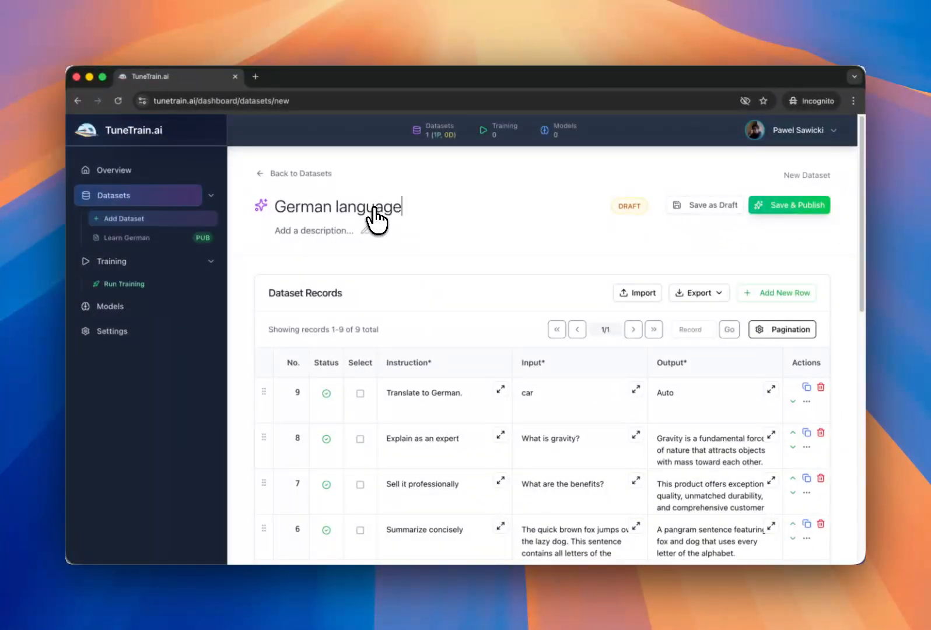
{"action": "left_click", "coordinate": [350, 231]}
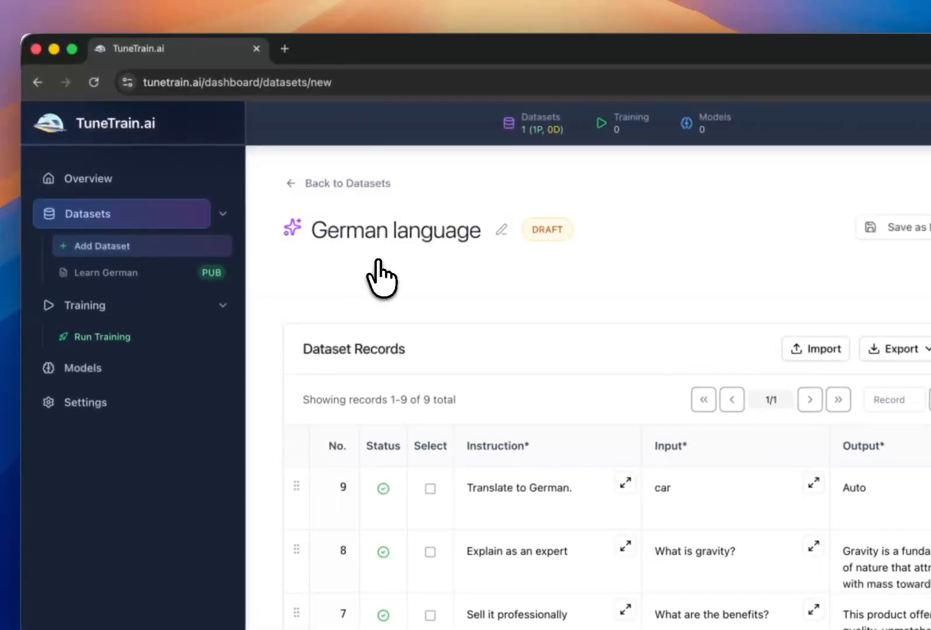
{"action": "type", "text": "S"}
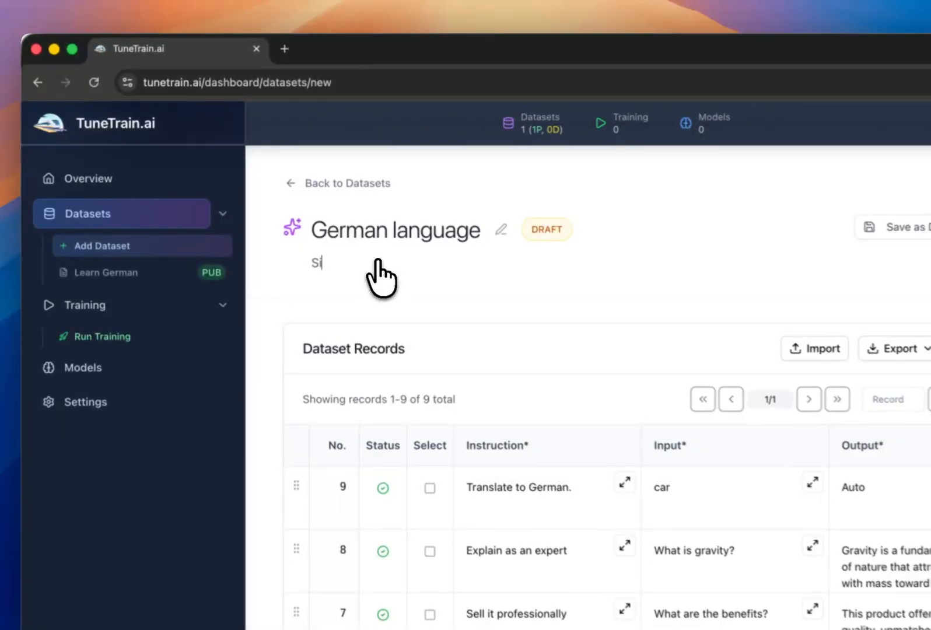
{"action": "type", "text": "imple lec"}
{"action": "type", "text": "t"}
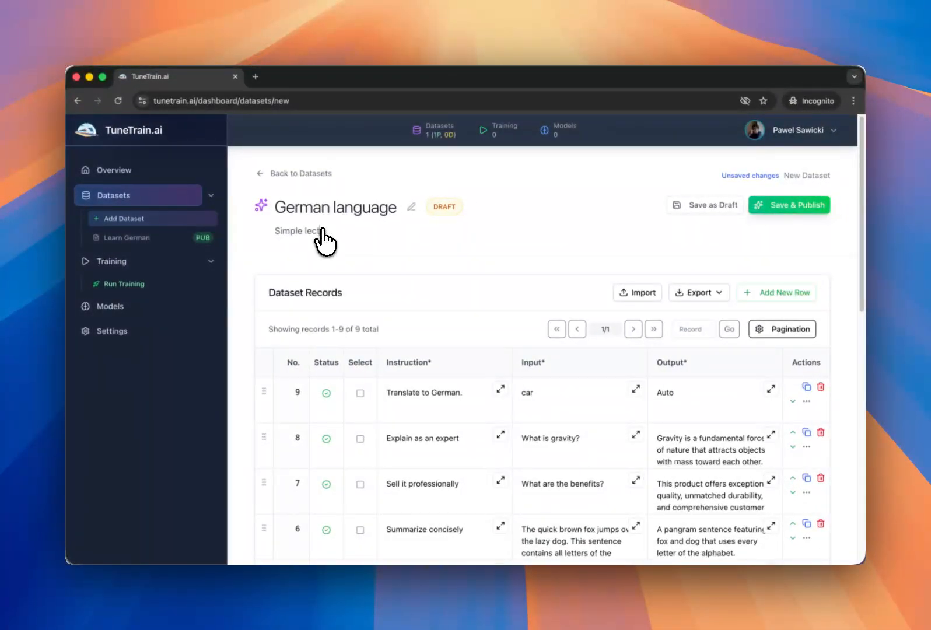
{"action": "type", "text": "ures"}
{"action": "key", "text": "BackSpace"}
{"action": "left_click", "coordinate": [697, 206]}
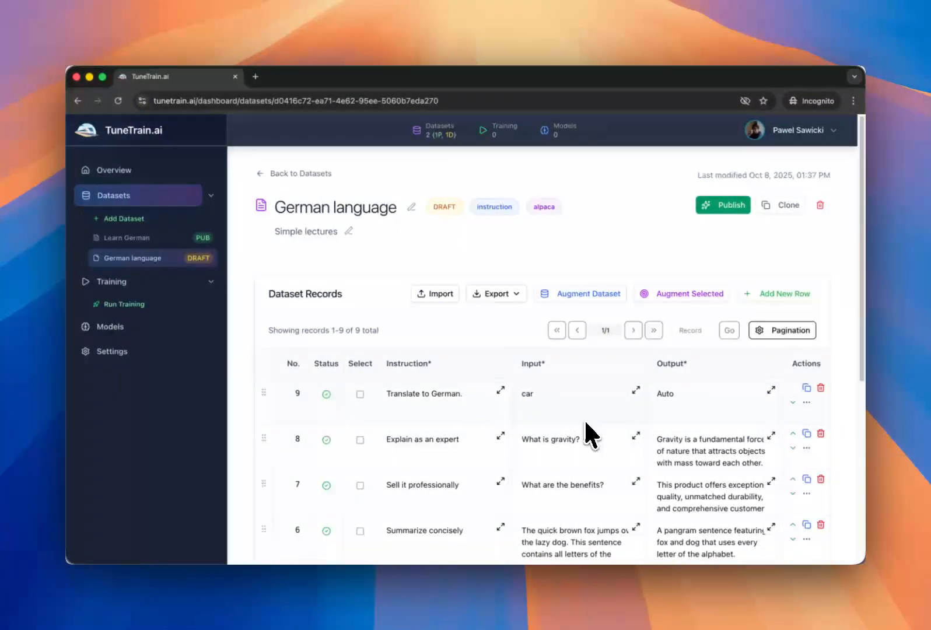
Delete all sample records from the dataset except the "Correct grammar" one
{"action": "scroll", "coordinate": [585, 422], "scroll_direction": "down", "scroll_amount": 1}
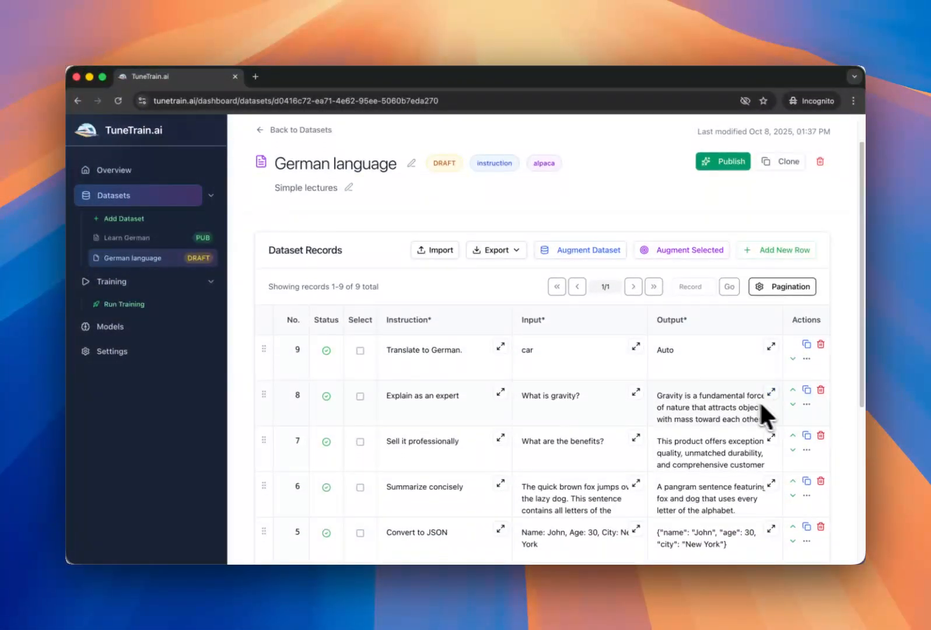
{"action": "scroll", "coordinate": [624, 388], "scroll_direction": "down", "scroll_amount": 5}
{"action": "scroll", "coordinate": [624, 388], "scroll_direction": "up", "scroll_amount": 4}
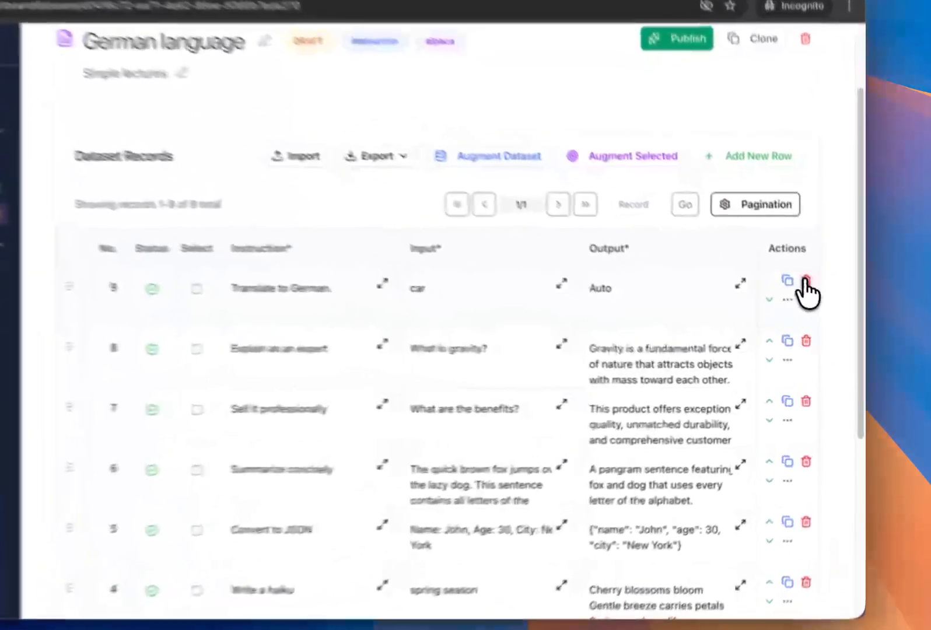
{"action": "left_click", "coordinate": [820, 310]}
{"action": "left_click", "coordinate": [821, 310]}
{"action": "left_click", "coordinate": [821, 310]}
{"action": "left_click", "coordinate": [802, 276]}
{"action": "left_click", "coordinate": [802, 276]}
{"action": "left_click", "coordinate": [803, 275]}
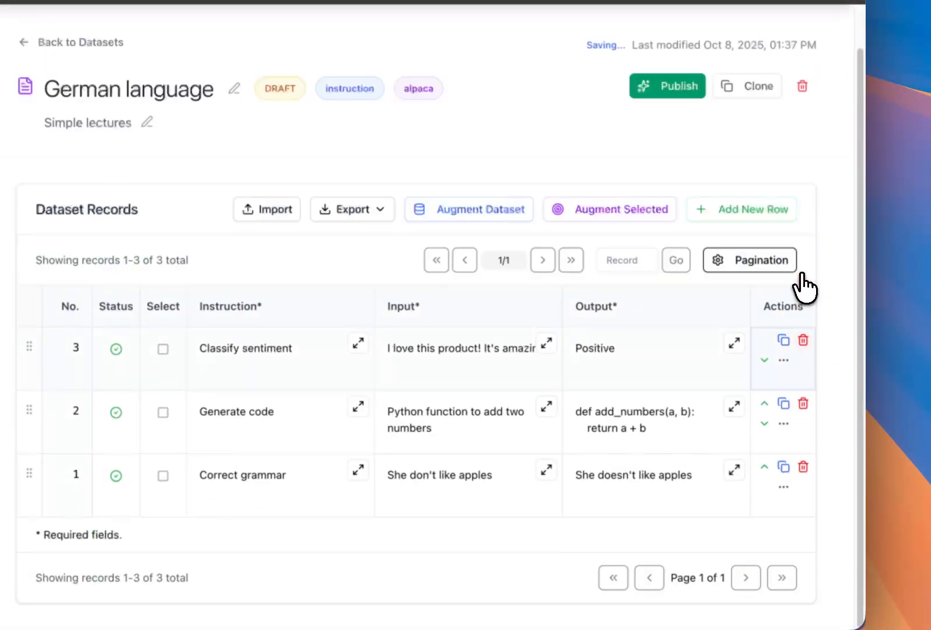
{"action": "left_click", "coordinate": [803, 338]}
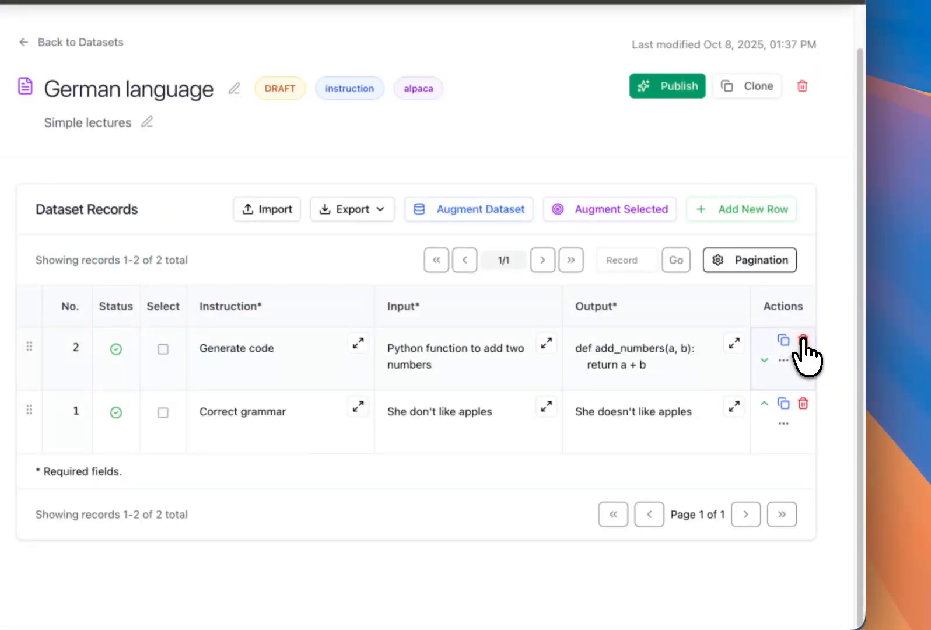
{"action": "left_click", "coordinate": [802, 340]}
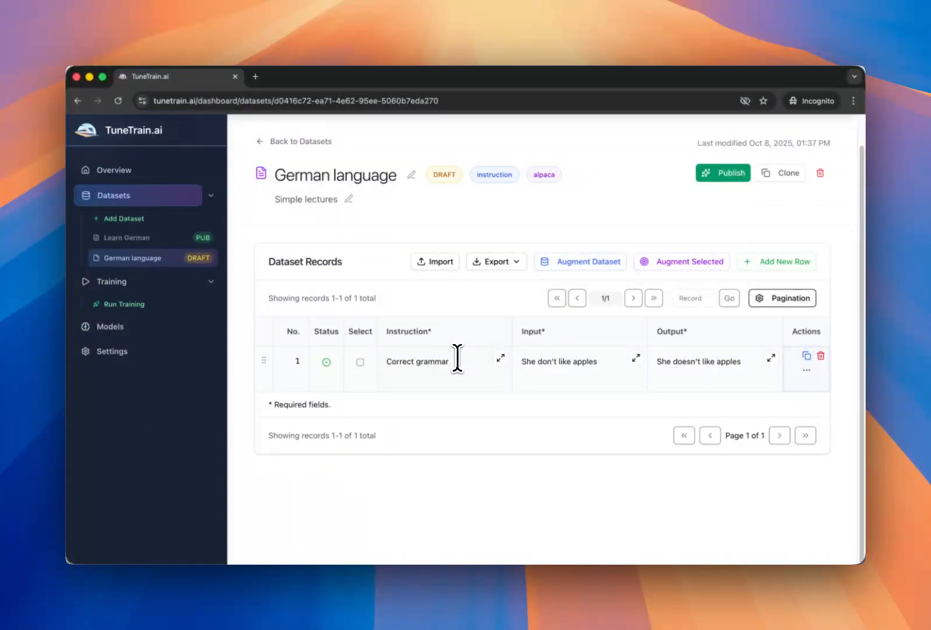
Replace the remaining record's instruction with "Translate into German"
{"action": "double_click", "coordinate": [440, 362]}
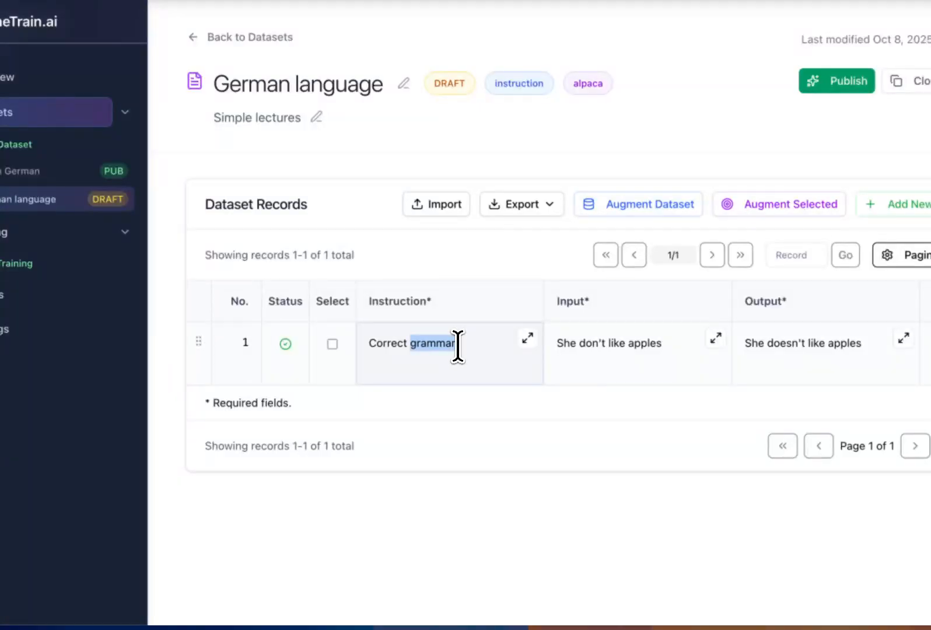
{"action": "triple_click", "coordinate": [458, 346]}
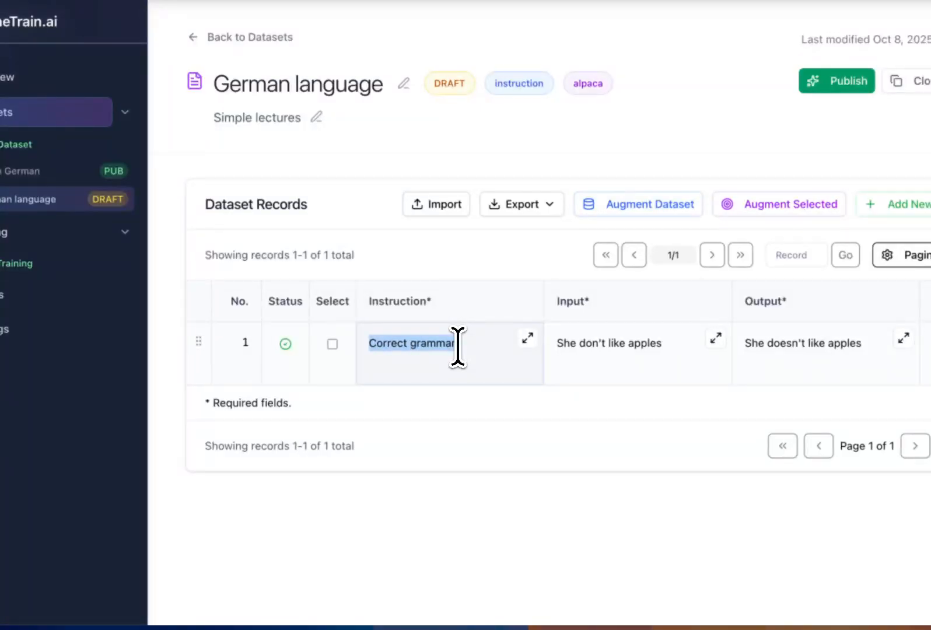
{"action": "type", "text": "Transla"}
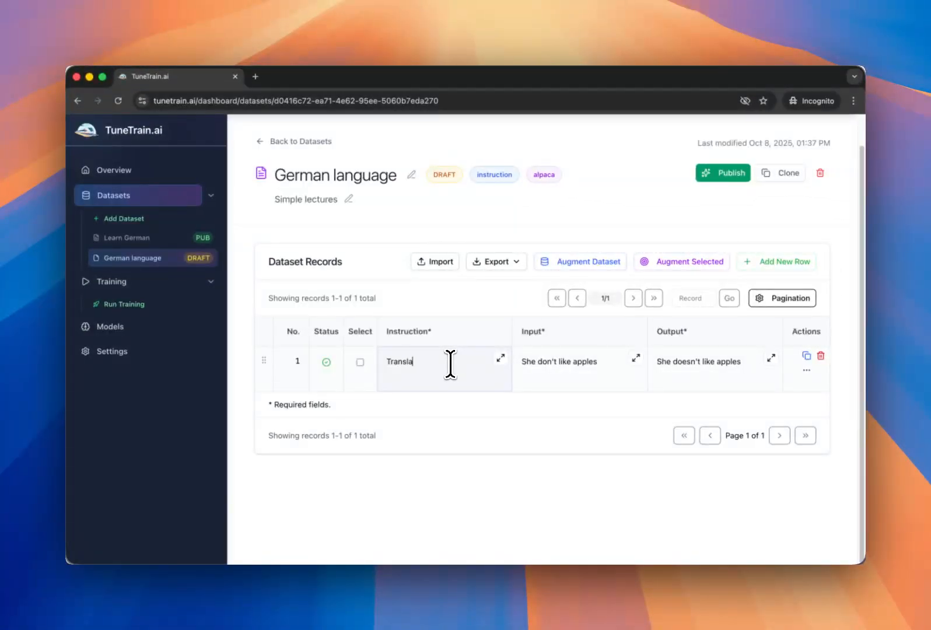
{"action": "type", "text": "te into German"}
Set record 1's input to "cat" and its expected output to "Katze"
{"action": "left_click", "coordinate": [535, 368]}
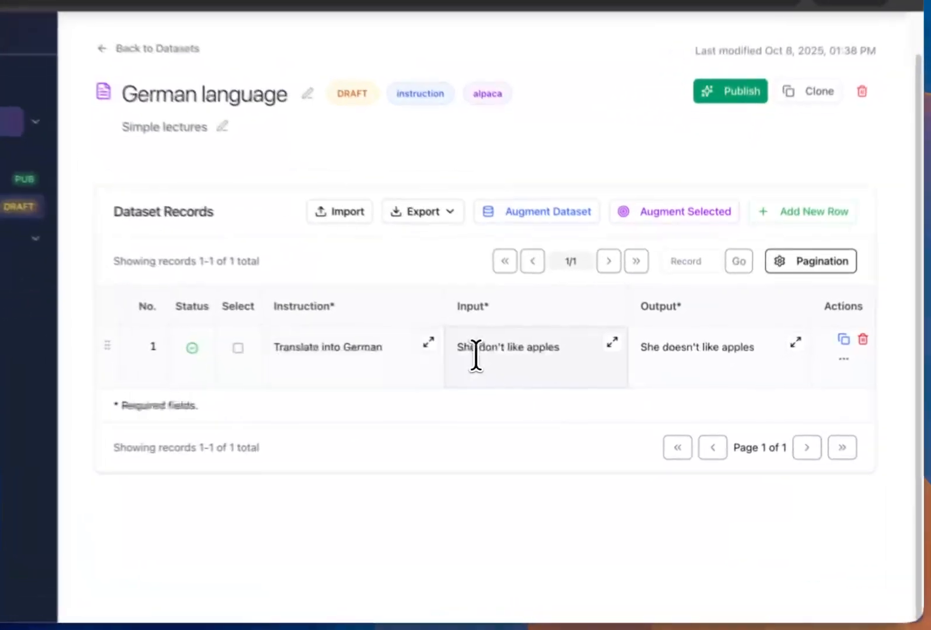
{"action": "triple_click", "coordinate": [475, 354]}
{"action": "type", "text": "ca"}
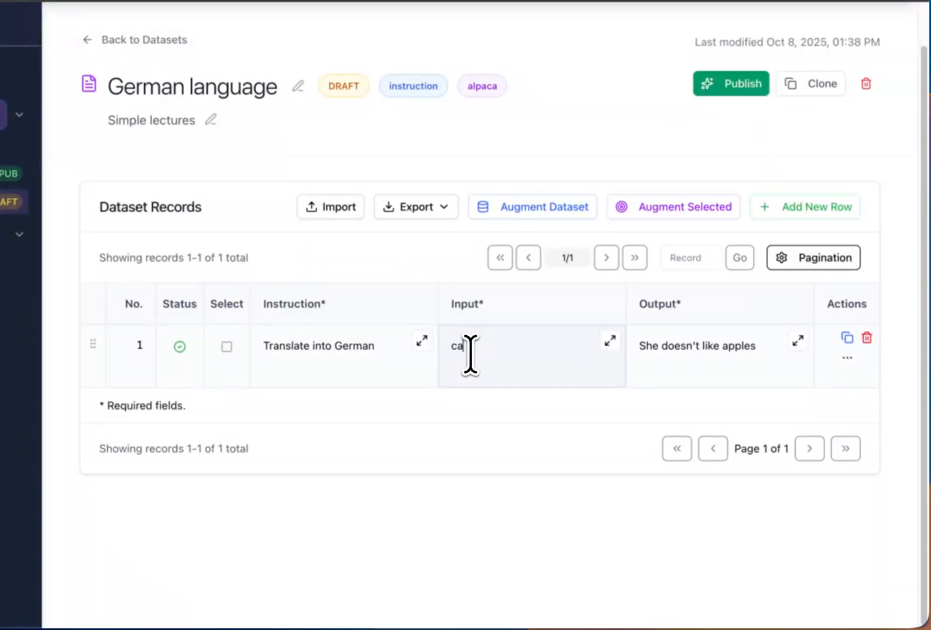
{"action": "type", "text": "t"}
{"action": "left_click", "coordinate": [662, 342]}
{"action": "triple_click", "coordinate": [661, 341]}
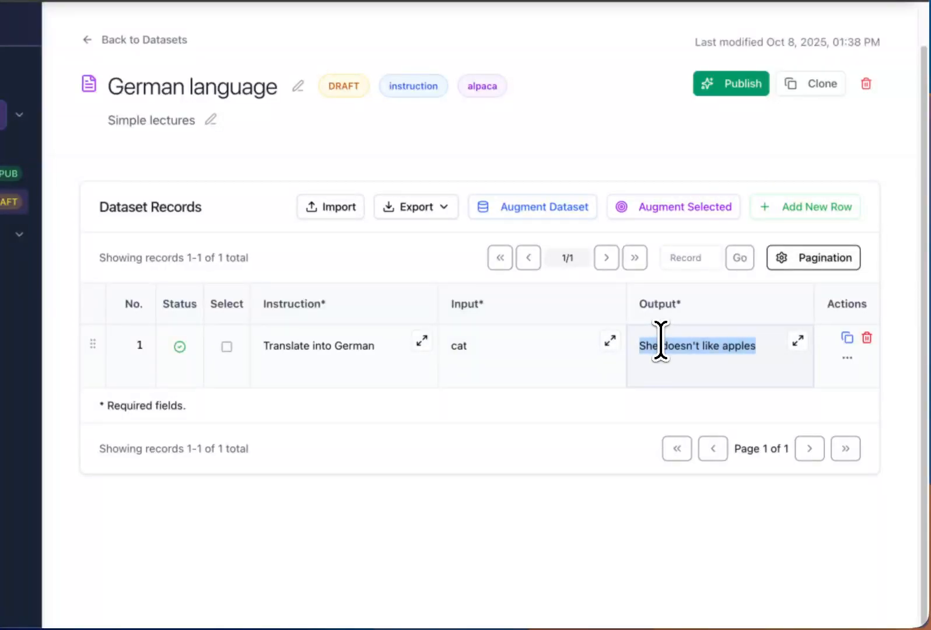
{"action": "type", "text": "Kat"}
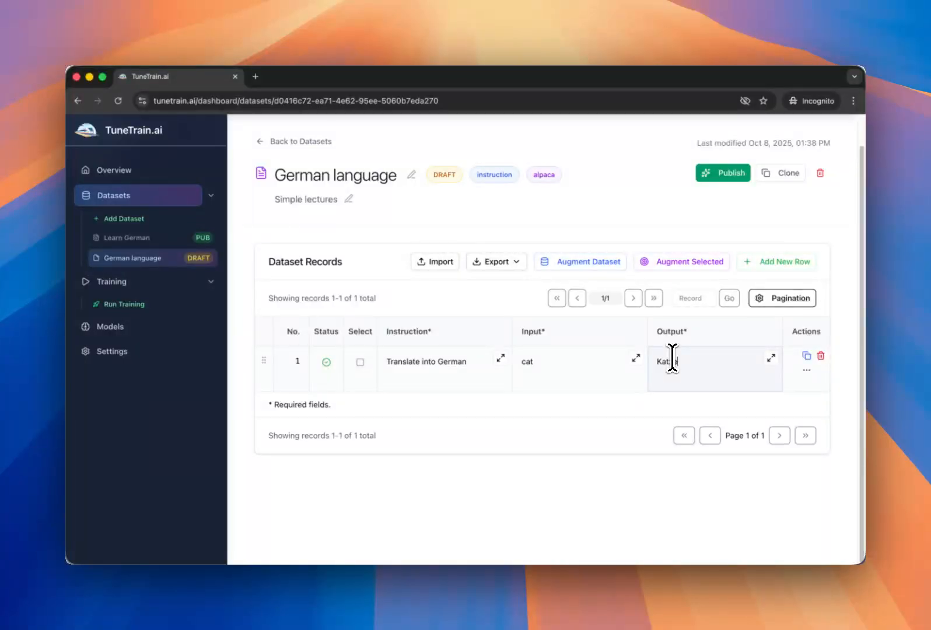
{"action": "type", "text": "ze"}
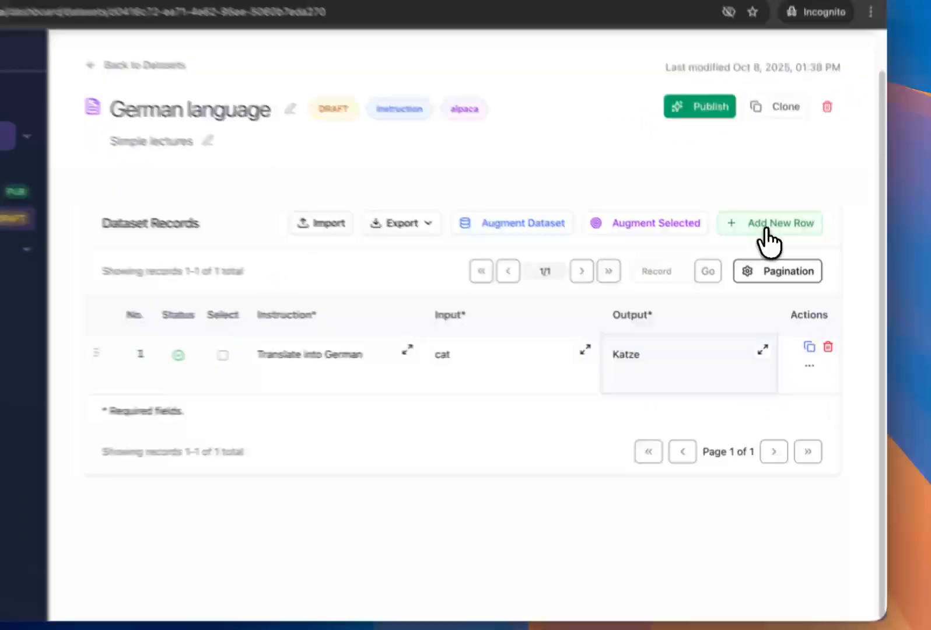
Add a second record to the dataset with the instruction "Translate into German"
{"action": "left_click", "coordinate": [783, 261]}
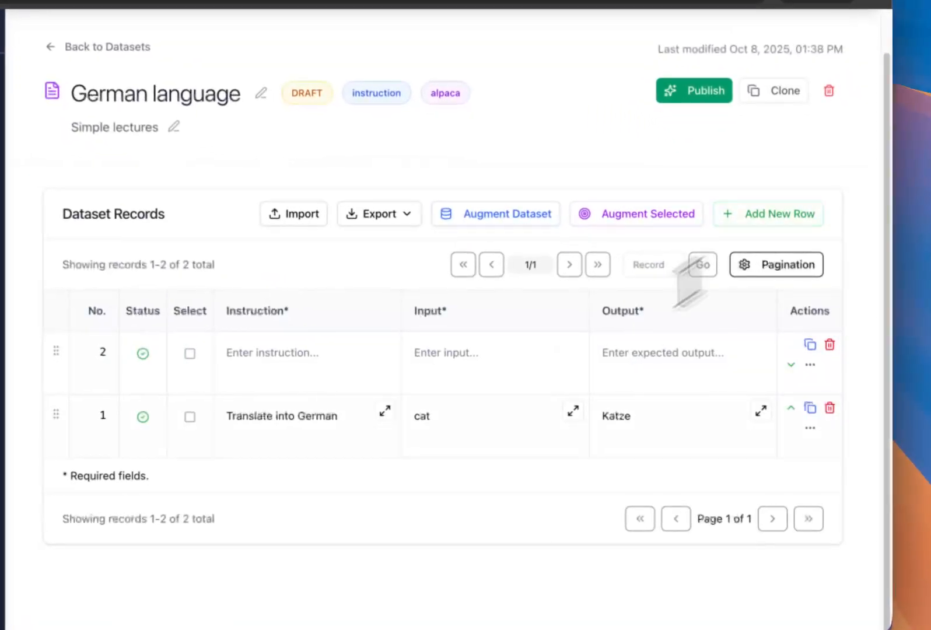
{"action": "left_click", "coordinate": [297, 363]}
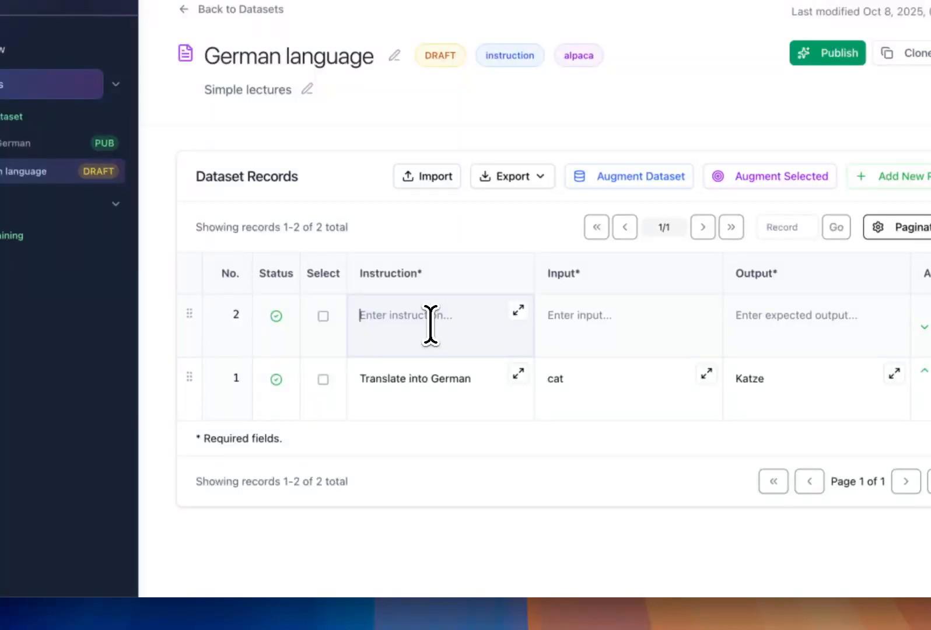
{"action": "type", "text": "Translate "}
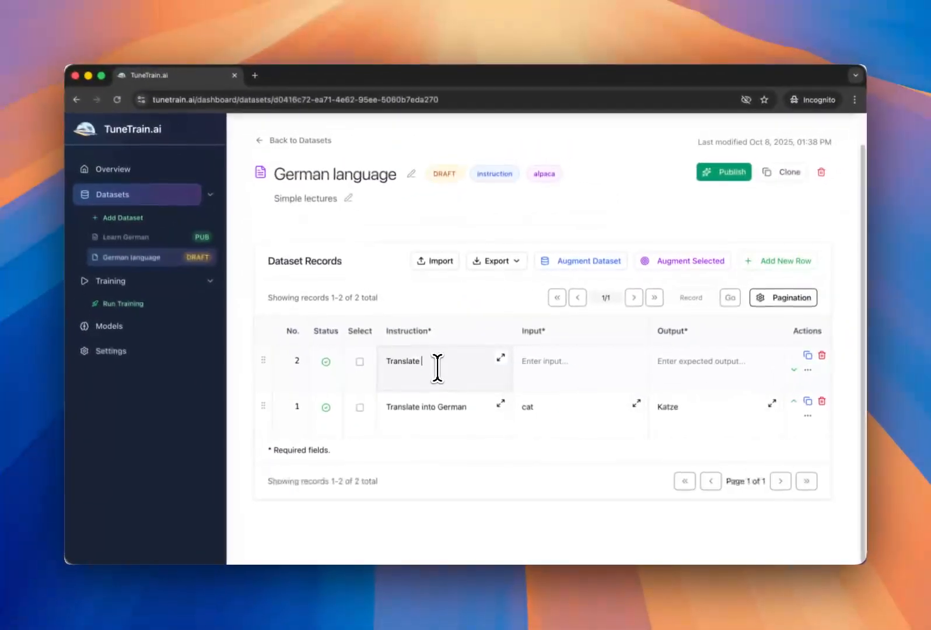
{"action": "type", "text": "into German"}
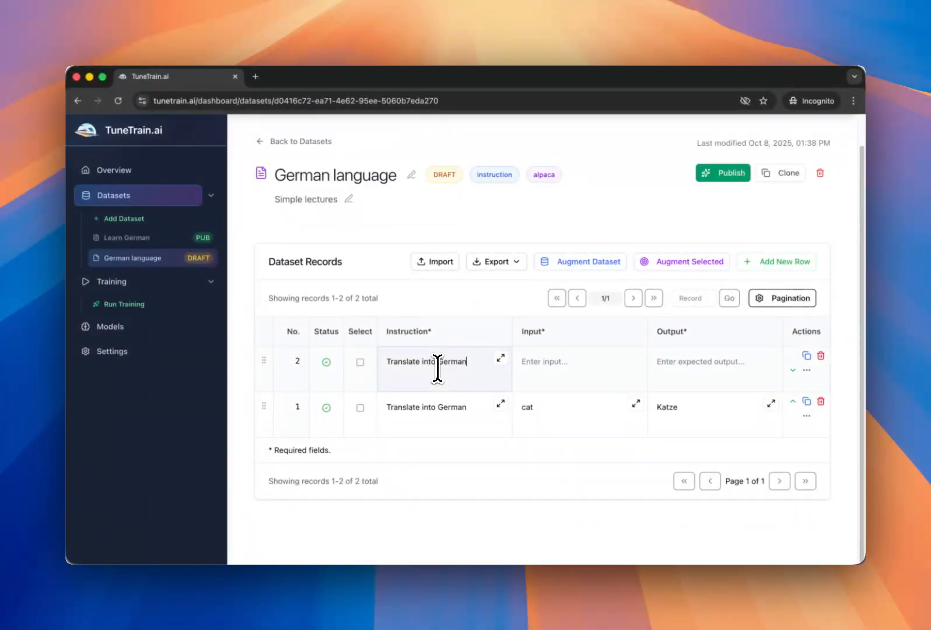
Fill in record 2 with the input "dog" and the expected output "Hund"
{"action": "left_click", "coordinate": [536, 367]}
{"action": "type", "text": "d"}
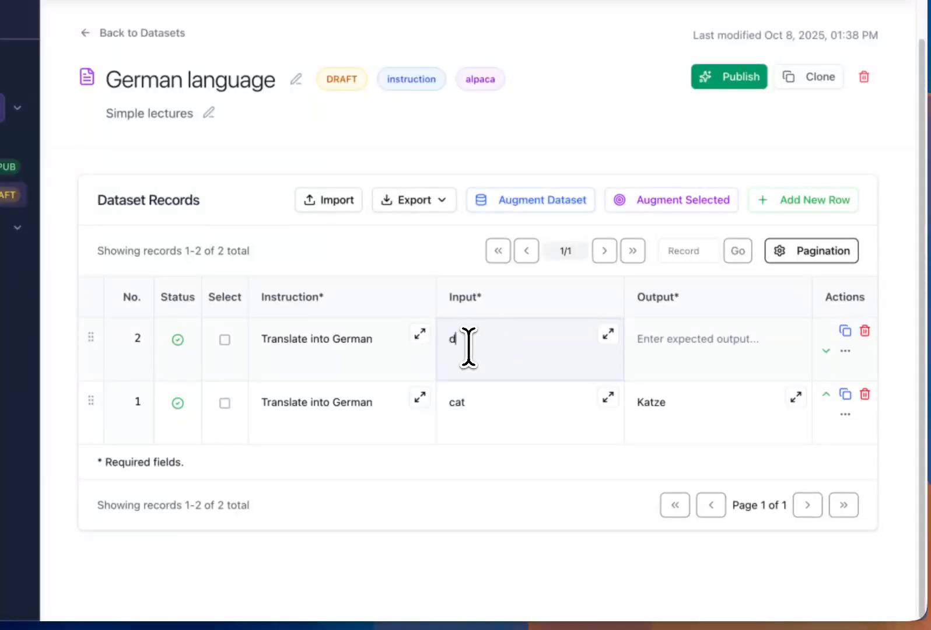
{"action": "type", "text": "og"}
{"action": "left_click", "coordinate": [656, 349]}
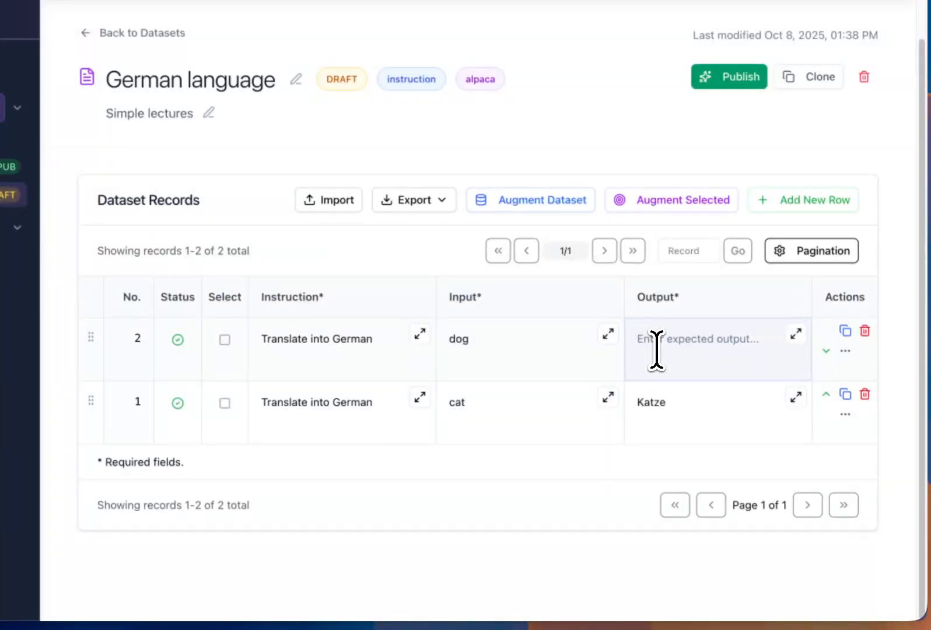
{"action": "type", "text": "Hund"}
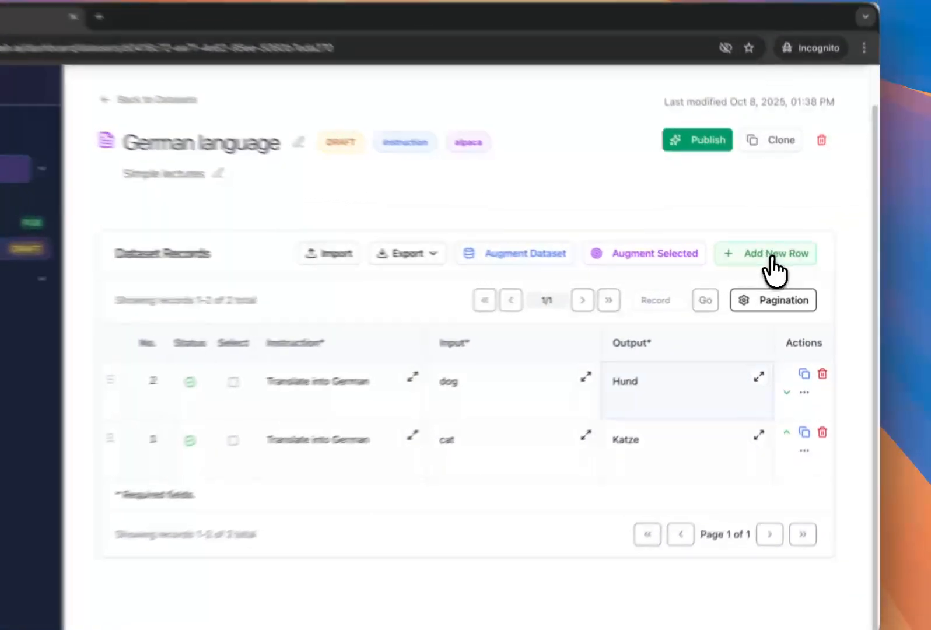
Add a third record to the dataset with the instruction "Give me two example sentances"
{"action": "left_click", "coordinate": [771, 257]}
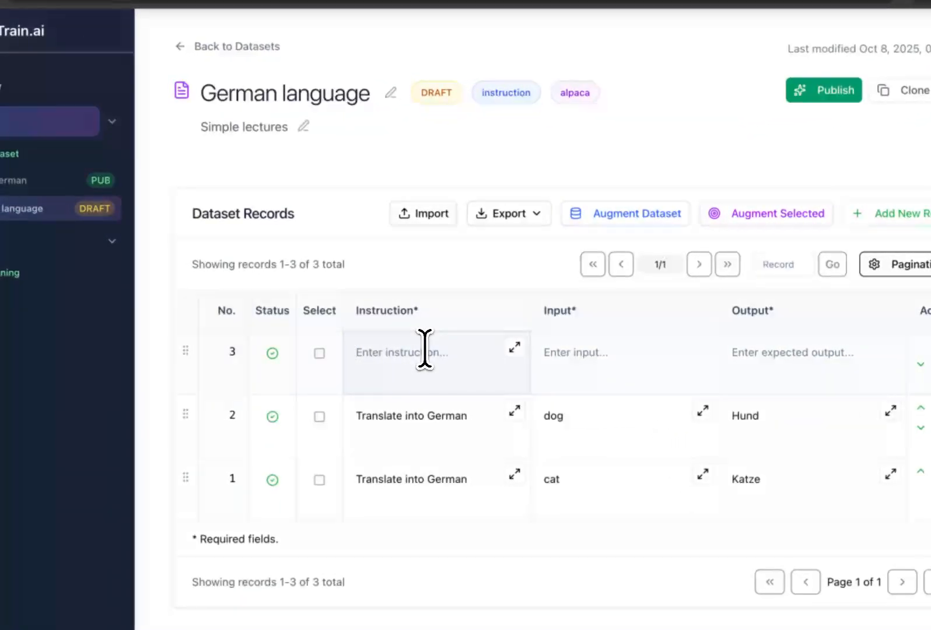
{"action": "left_click", "coordinate": [424, 349]}
{"action": "type", "text": "Give me"}
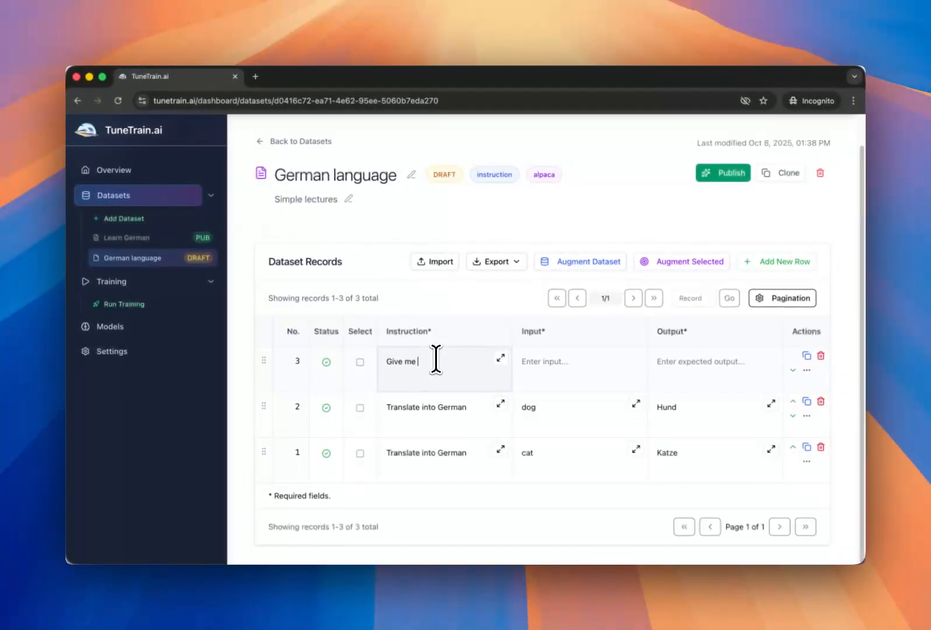
{"action": "type", "text": " two example sentances"}
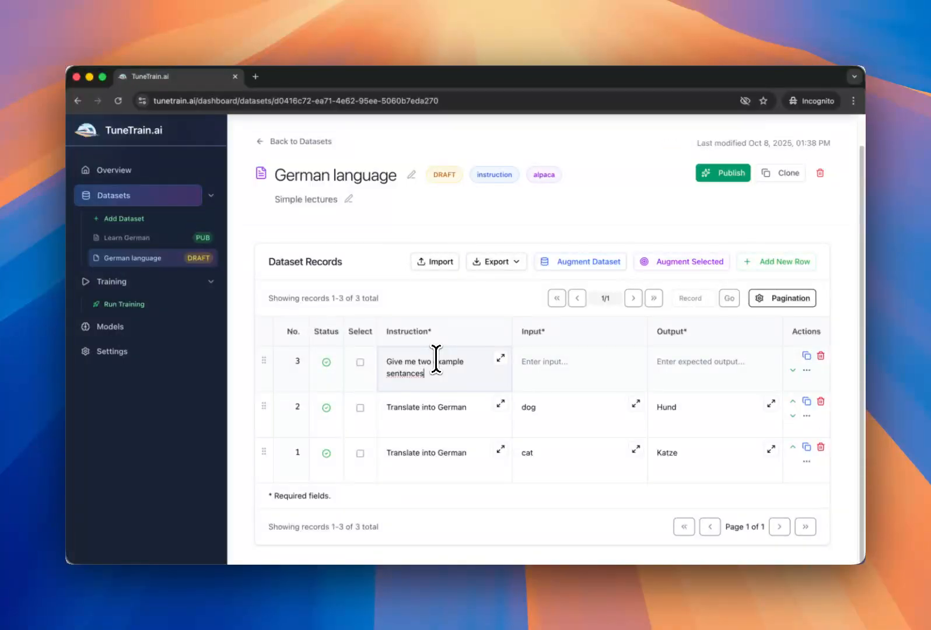
Correct the misspelled word in record 3's instruction to "sentences" and set the record's input to "dog"
{"action": "double_click", "coordinate": [403, 374]}
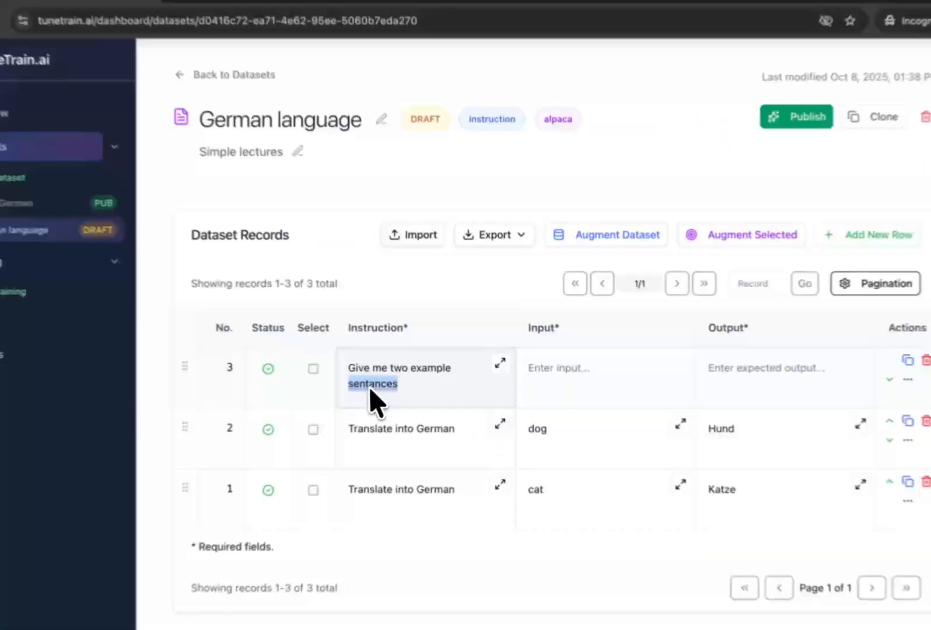
{"action": "right_click", "coordinate": [368, 386]}
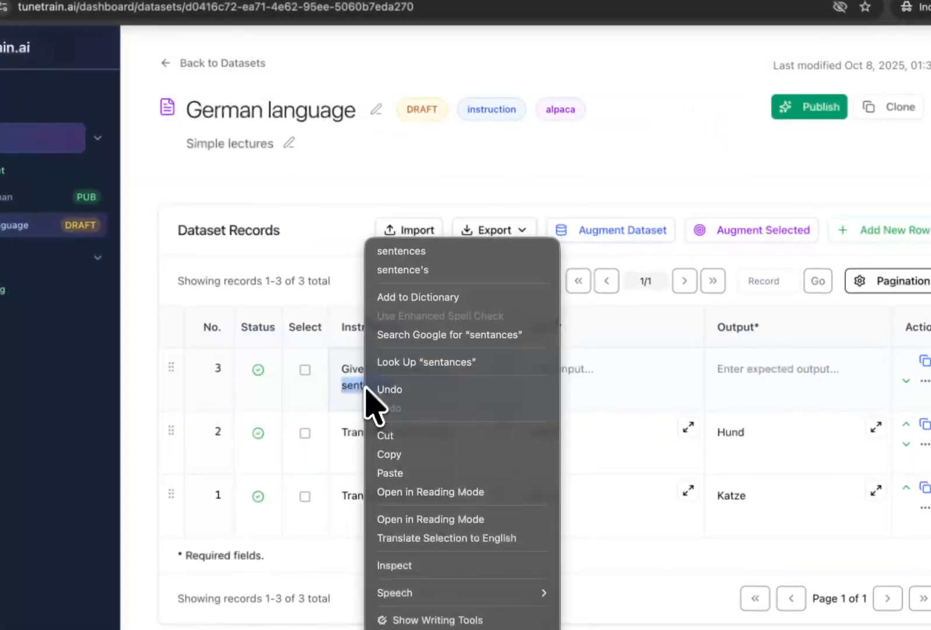
{"action": "left_click", "coordinate": [427, 267]}
{"action": "left_click", "coordinate": [564, 376]}
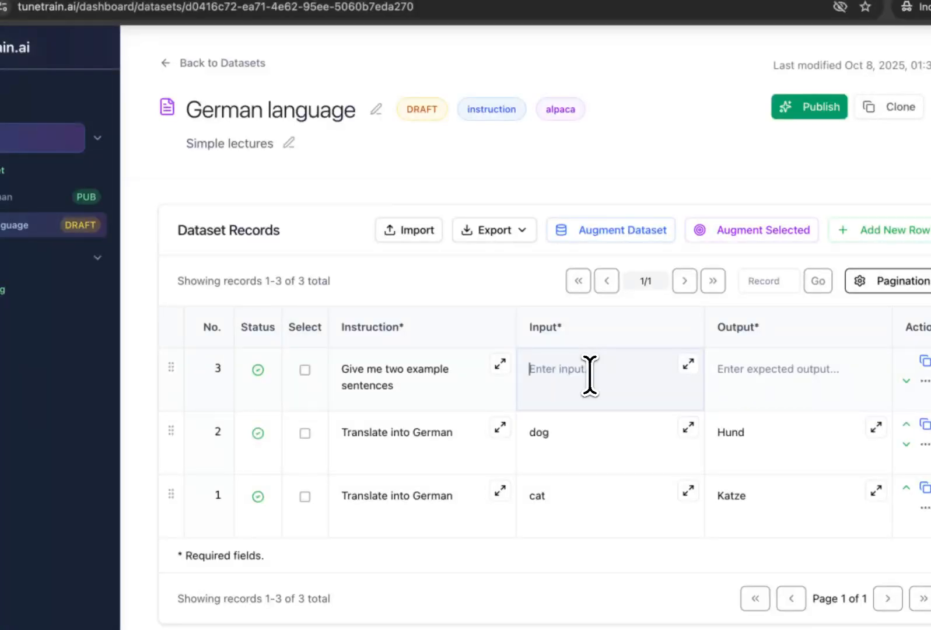
{"action": "type", "text": "dog"}
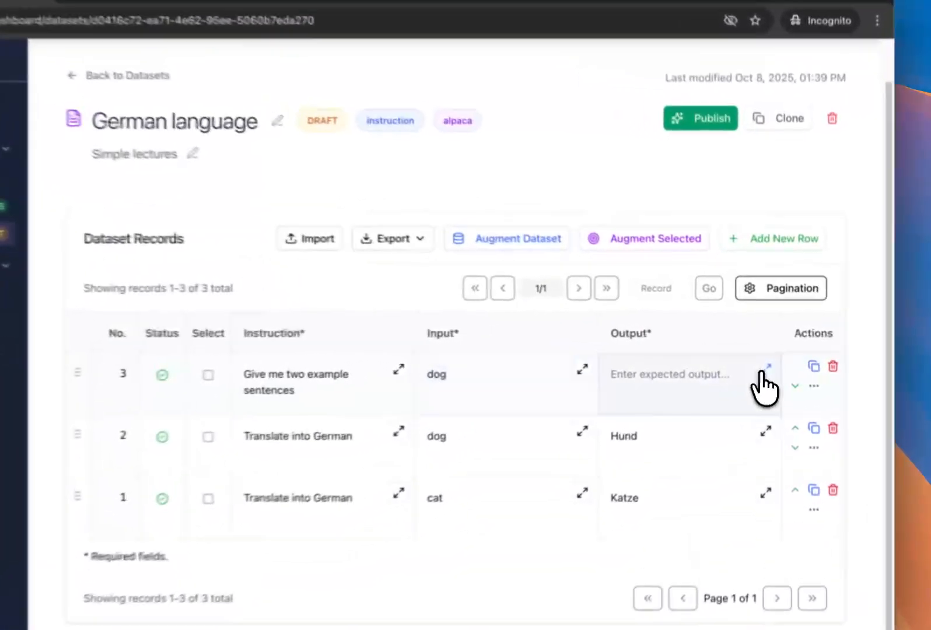
Start record 3's expected output in the expanded editor as a JSON object with "en": "dog" and "de": "Hund"
{"action": "left_click", "coordinate": [770, 358]}
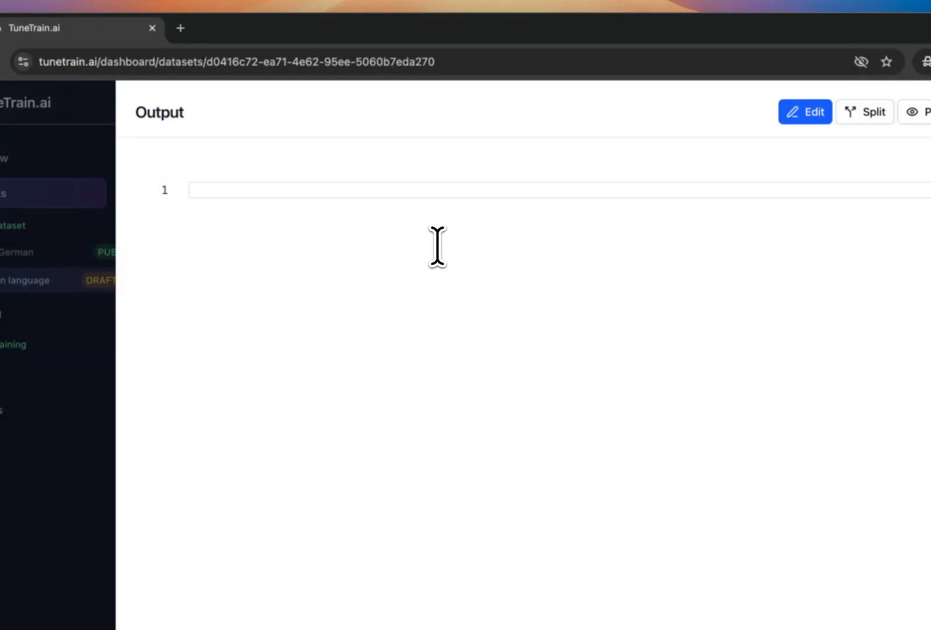
{"action": "type", "text": "{}"}
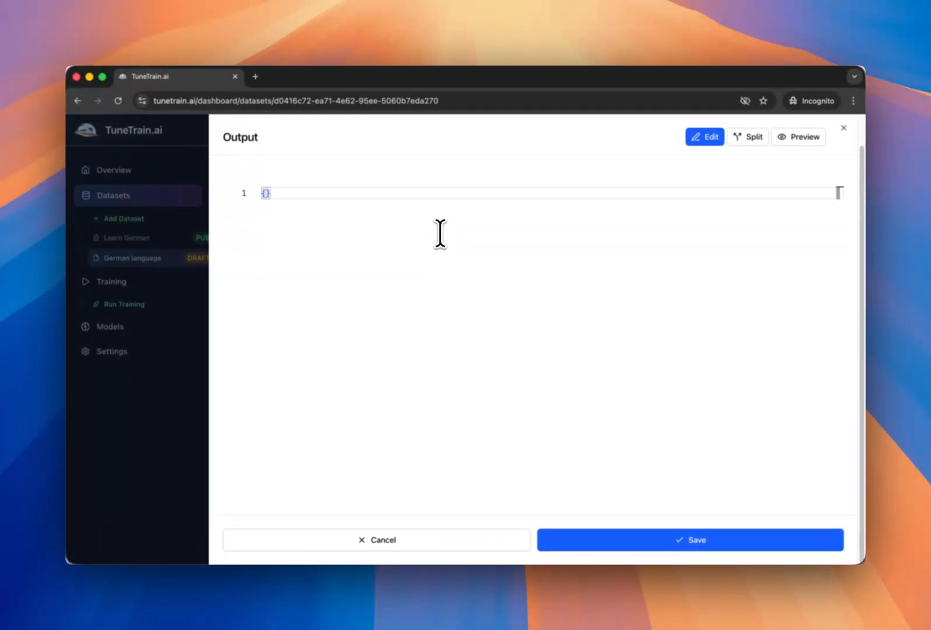
{"action": "key", "text": "Return"}
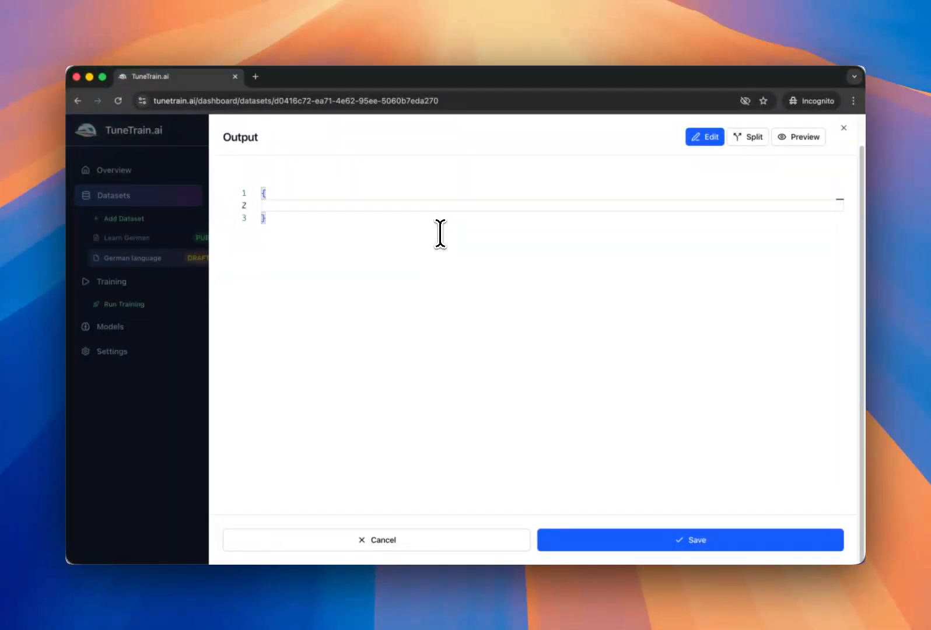
{"action": "type", "text": "\"en\": \"dog\","}
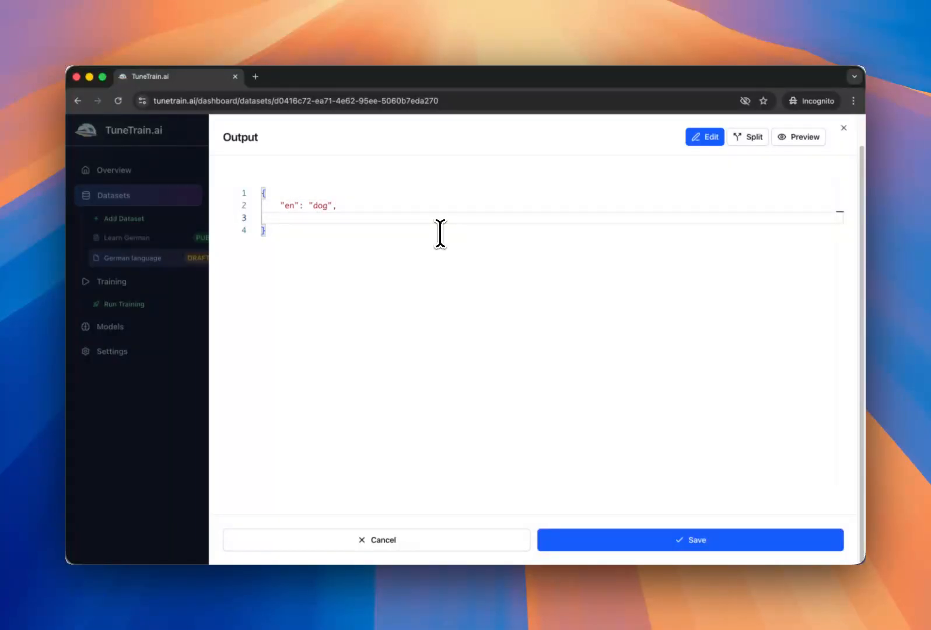
{"action": "type", "text": "de\": \"Hund\","}
{"action": "key", "text": "Return"}
Add an "examples" array to the JSON object below the "de" entry, with an indented blank line inside it
{"action": "type", "text": "\"example"}
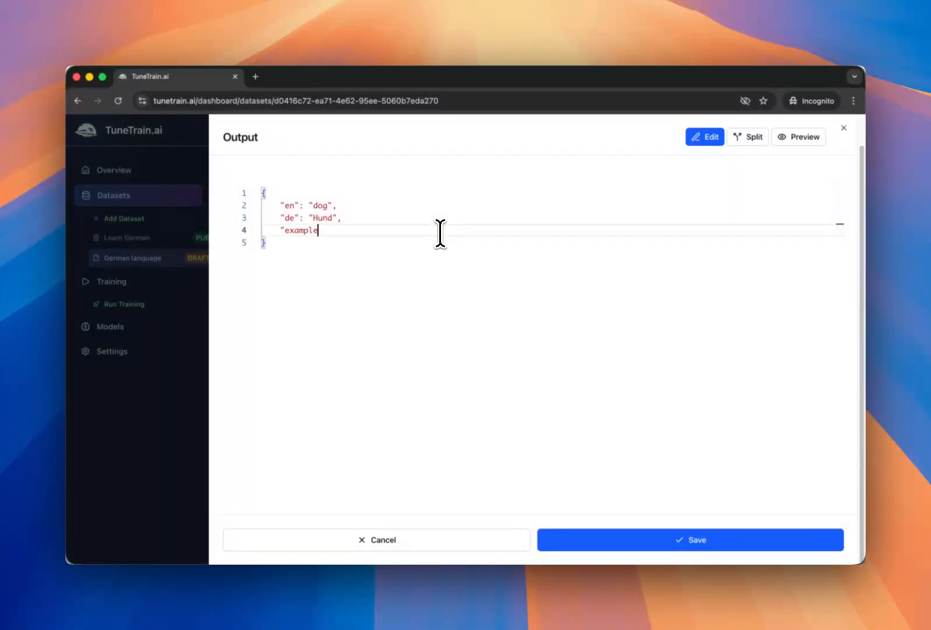
{"action": "type", "text": "s\": []"}
{"action": "key", "text": "Return"}
{"action": "key", "text": "Return"}
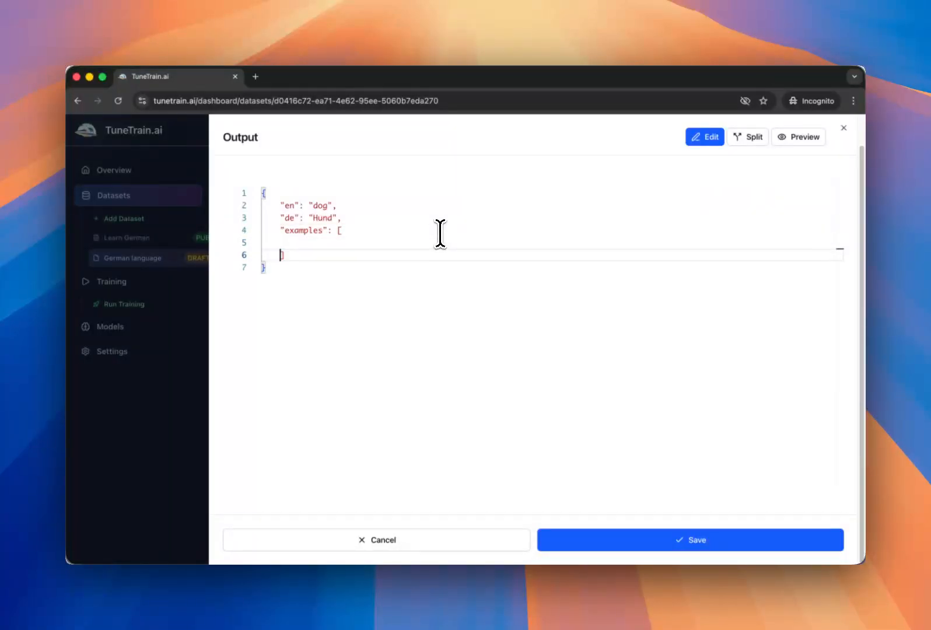
{"action": "key", "text": "Up"}
{"action": "key", "text": "Tab"}
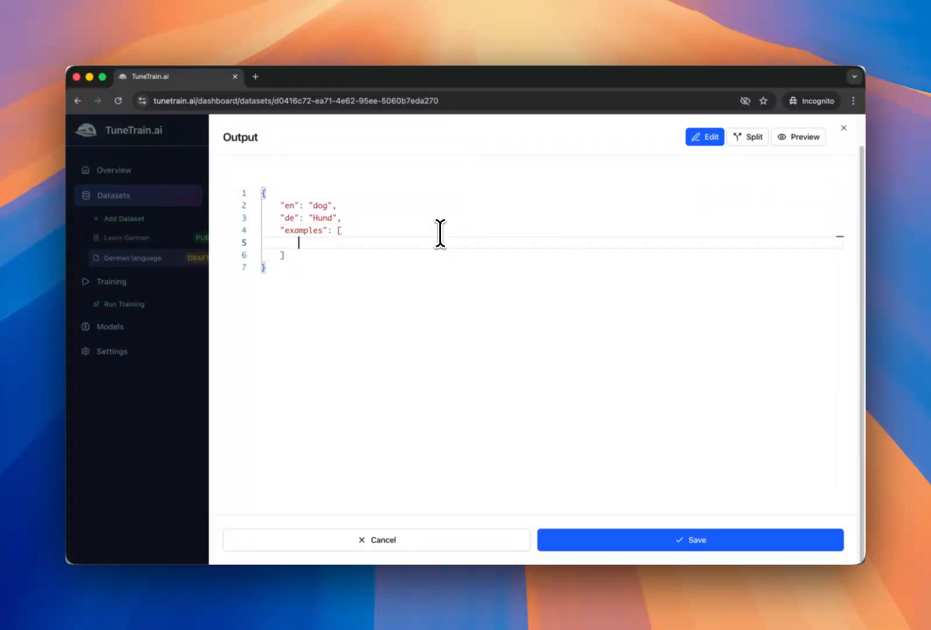
Add a first example object with "en": "I go for a walk with my dog" and "de": "Ich gehe mit meinem Hund spazieren."
{"action": "type", "text": "{}"}
{"action": "key", "text": "Return"}
{"action": "type", "text": "\""}
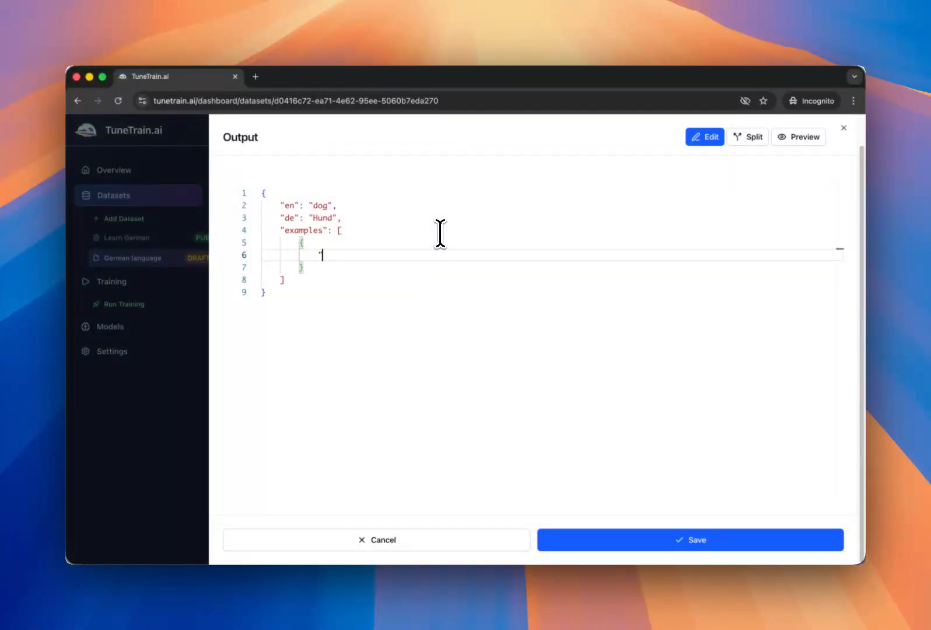
{"action": "type", "text": "en\": \"I go for a walk with my dog\""}
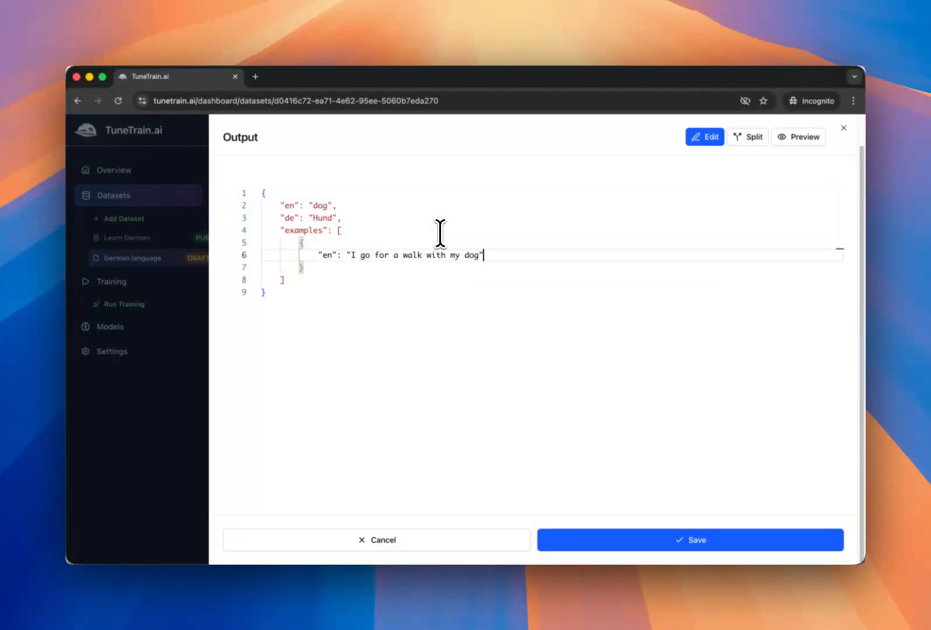
{"action": "type", "text": ","}
{"action": "key", "text": "Return"}
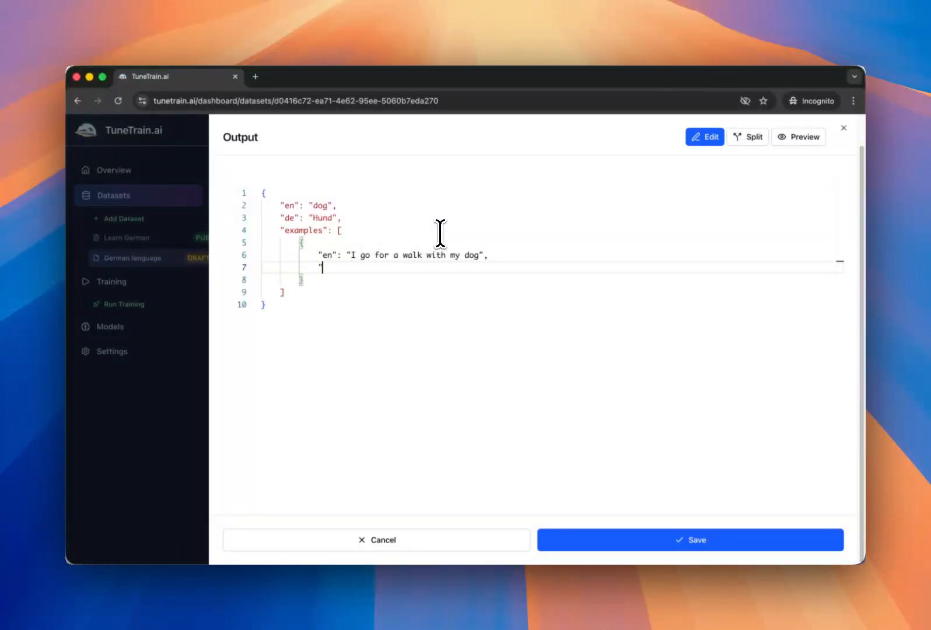
{"action": "type", "text": "\"de\": \"Ich gehe mit meinem H"}
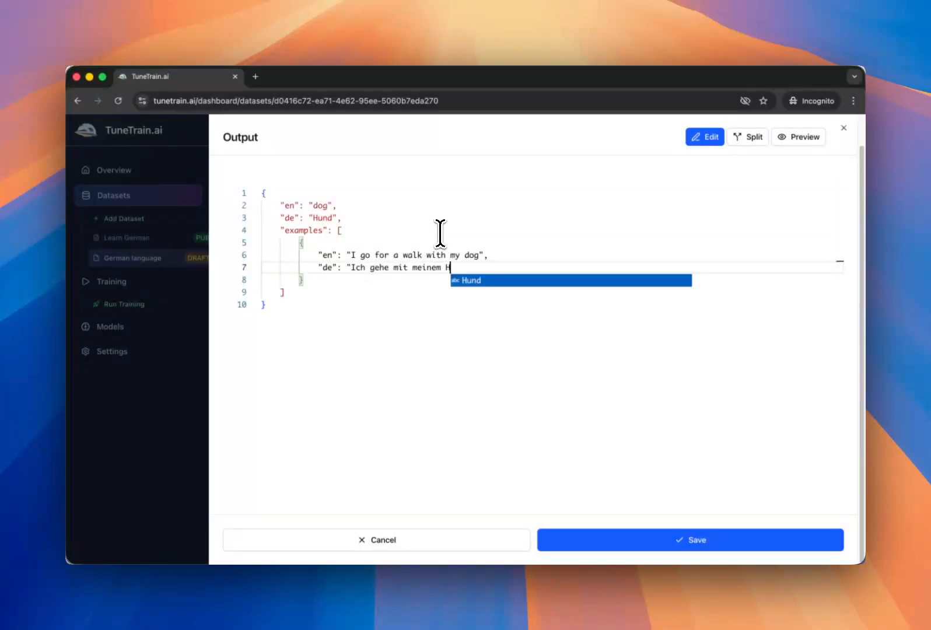
{"action": "type", "text": "und spazie"}
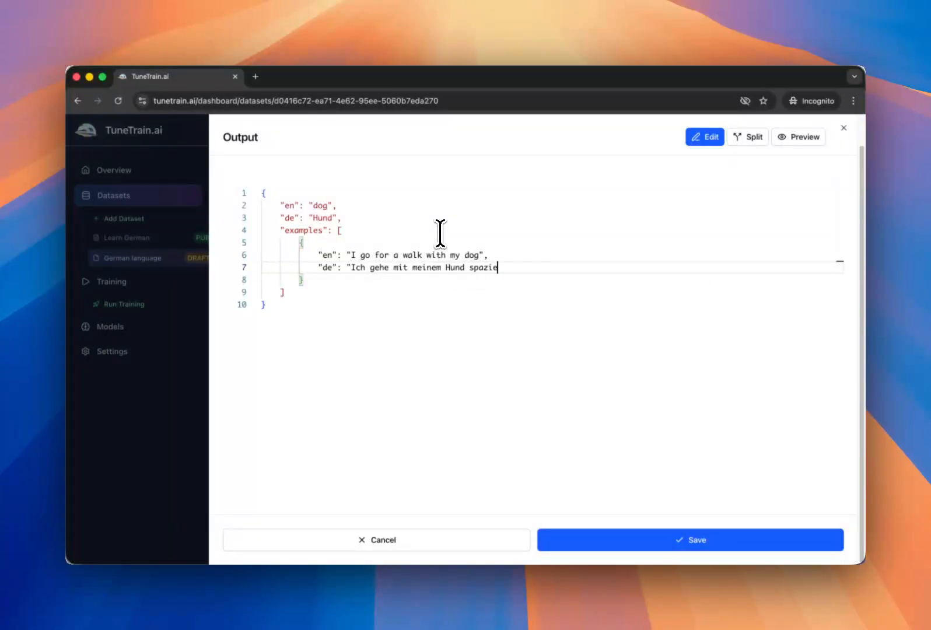
{"action": "type", "text": "ren.\""}
{"action": "key", "text": "Down"}
{"action": "type", "text": ","}
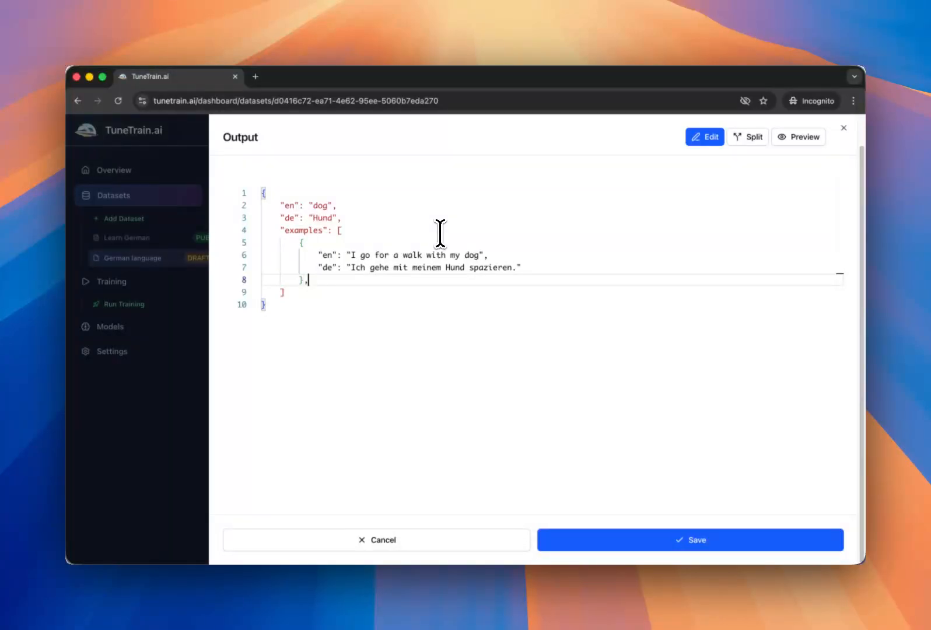
Add a second example with "en": "I'm feeding my dog." and "de": "Ich füttere meinen Hund.", and save the output after previewing it
{"action": "key", "text": "Return"}
{"action": "type", "text": "{}"}
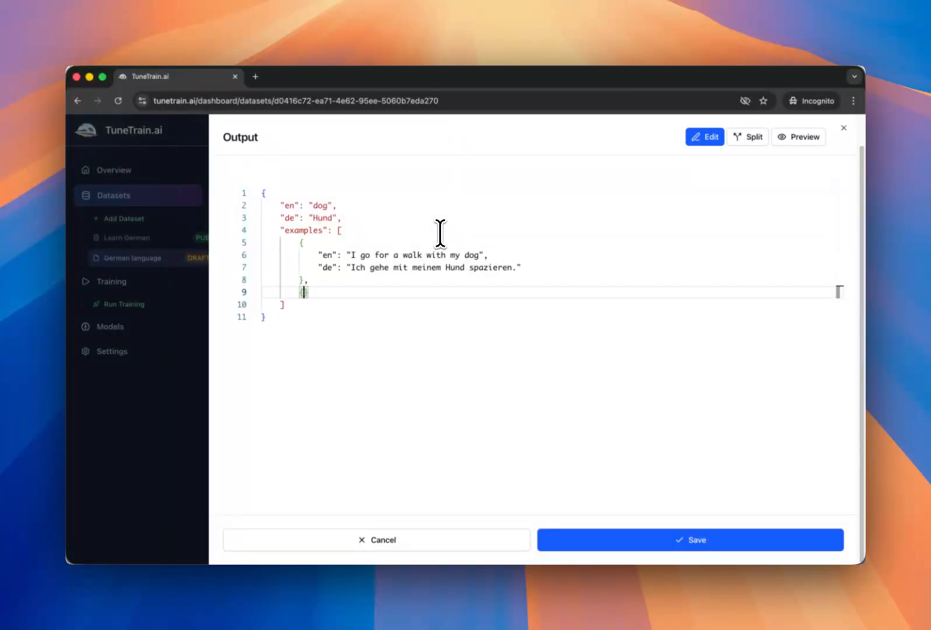
{"action": "key", "text": "Return"}
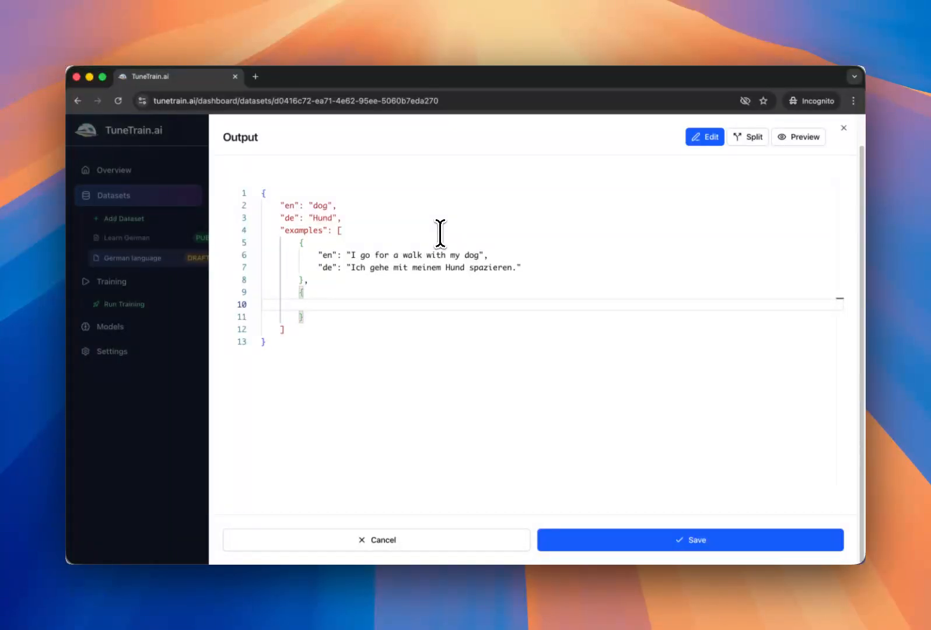
{"action": "type", "text": "\"en\": \"I'm feeding my d"}
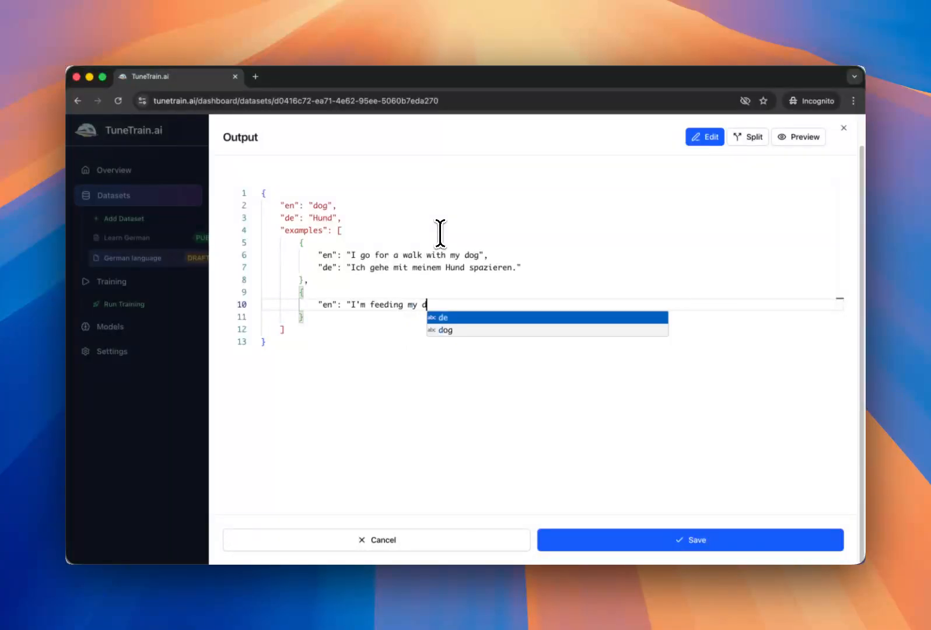
{"action": "type", "text": "og.\""}
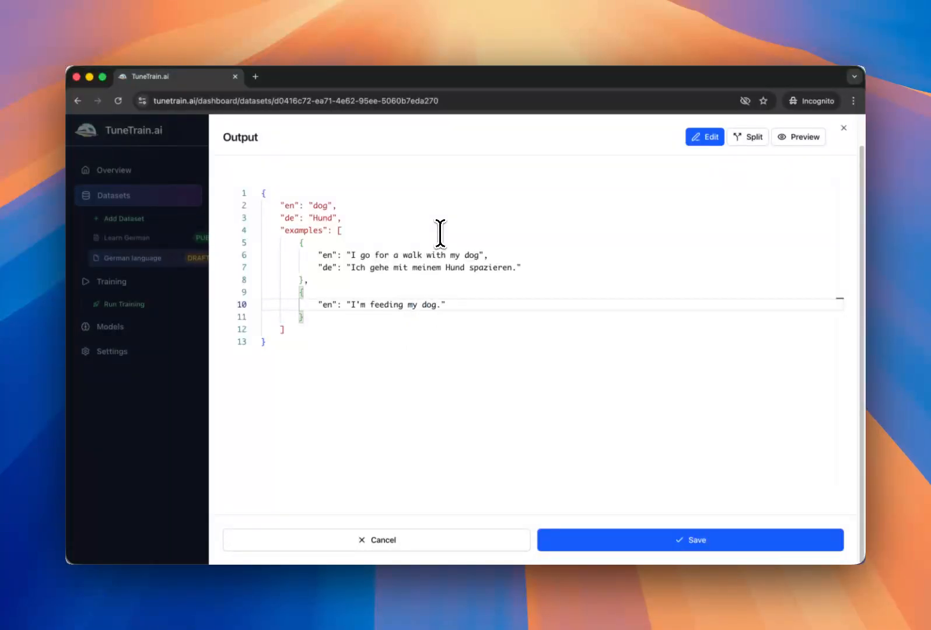
{"action": "type", "text": ","}
{"action": "key", "text": "Return"}
{"action": "type", "text": "\""}
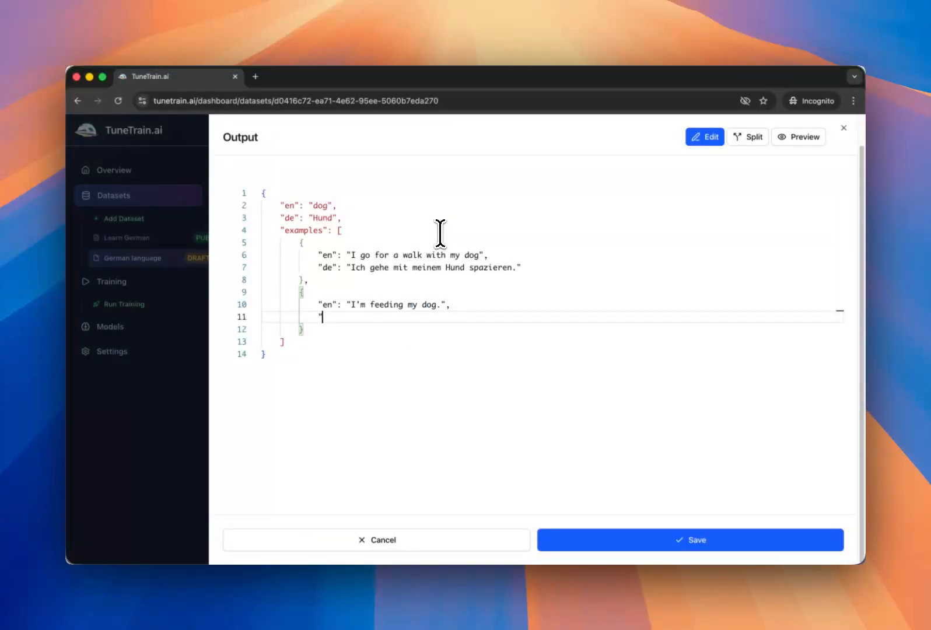
{"action": "type", "text": "de\": \"Ich füttere meinen Hund."}
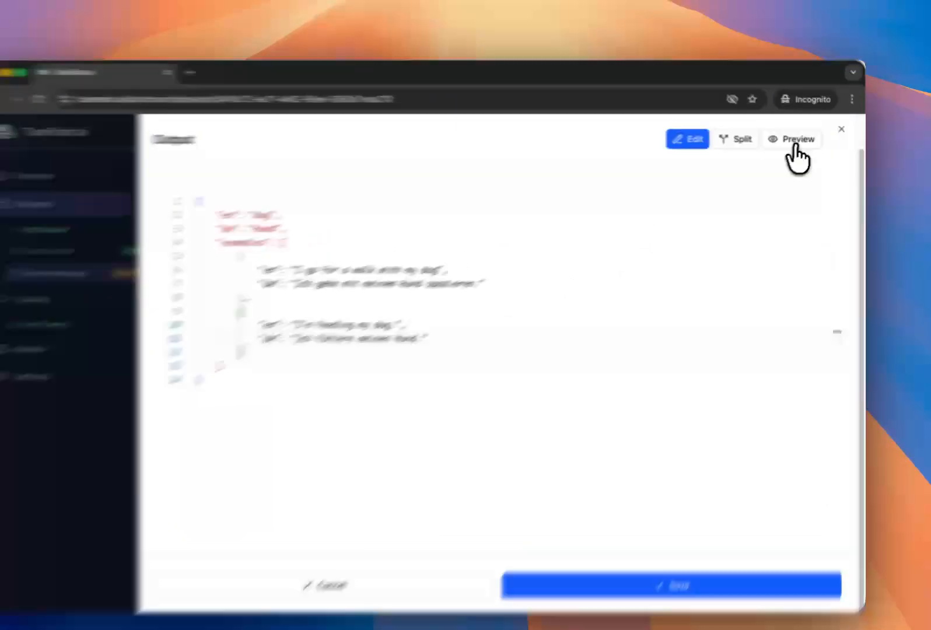
{"action": "left_click", "coordinate": [794, 147]}
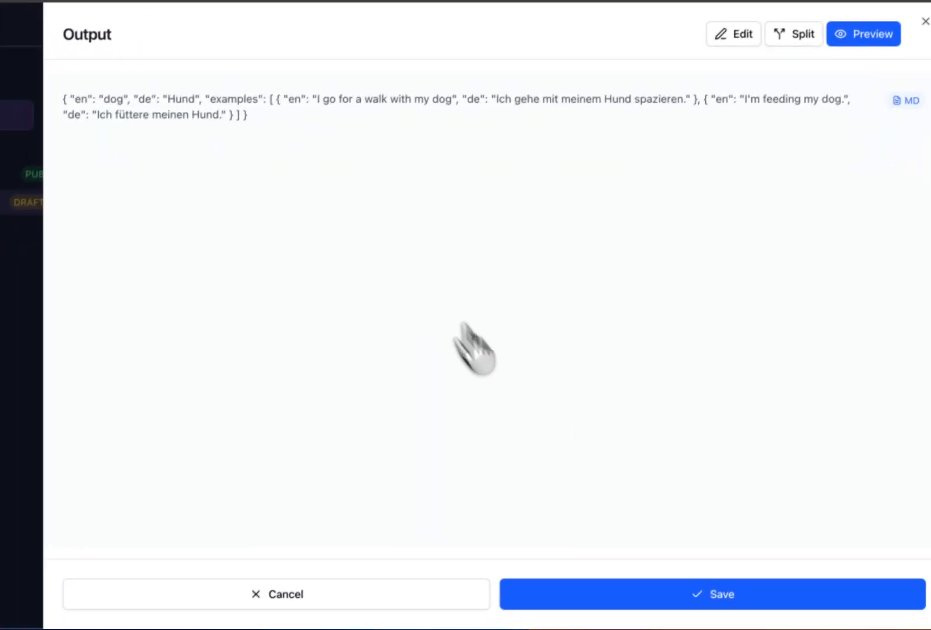
{"action": "left_click", "coordinate": [611, 535]}
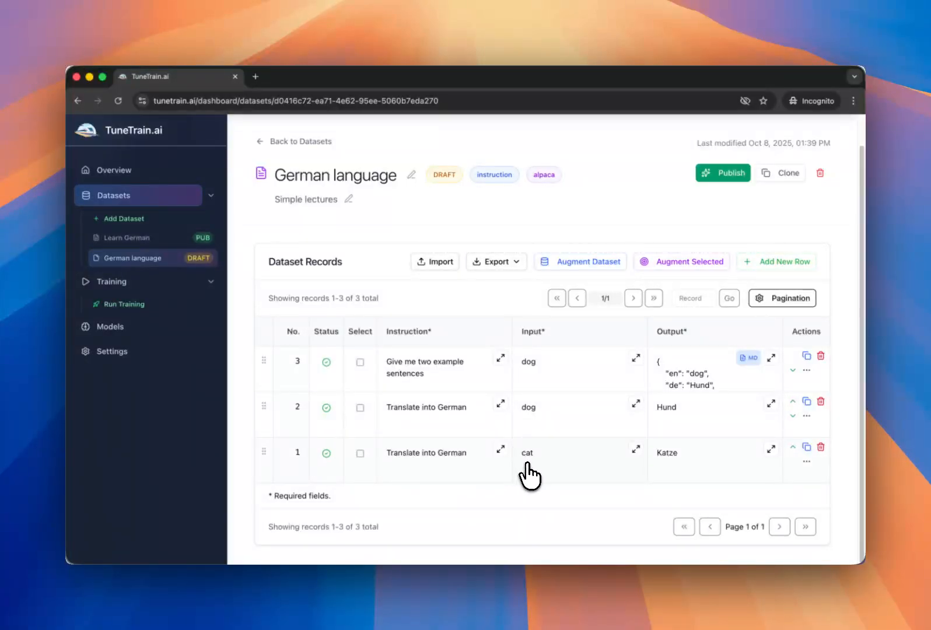
Select records 1 and 2 and open the augmentation settings for the selected records
{"action": "left_click", "coordinate": [360, 407]}
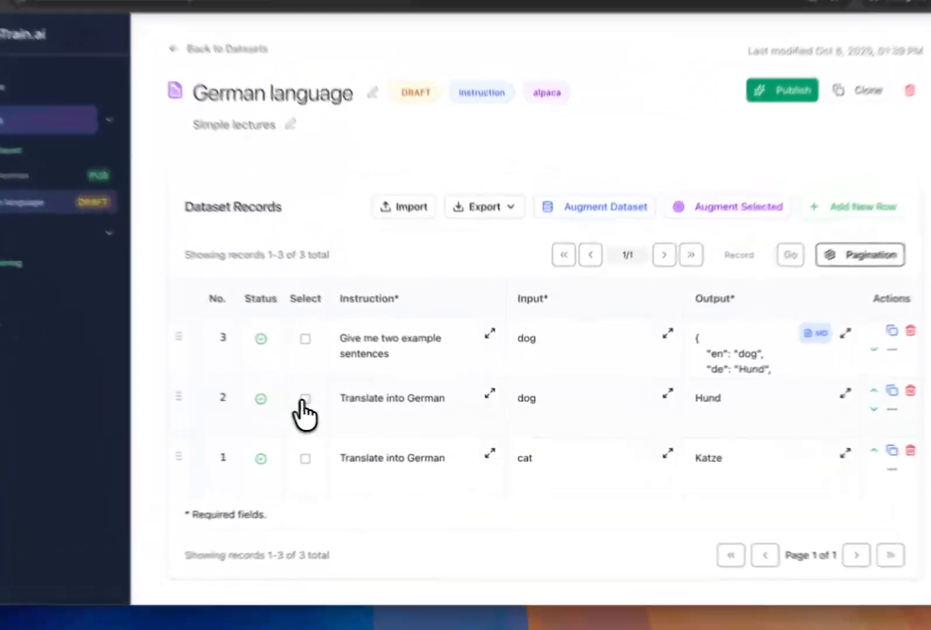
{"action": "left_click", "coordinate": [292, 460]}
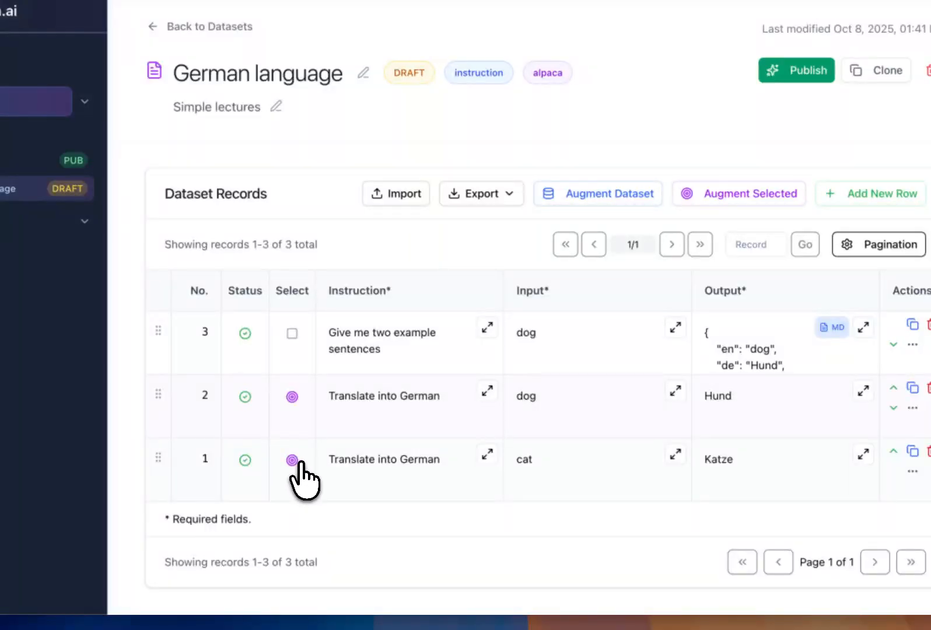
{"action": "left_click", "coordinate": [712, 196]}
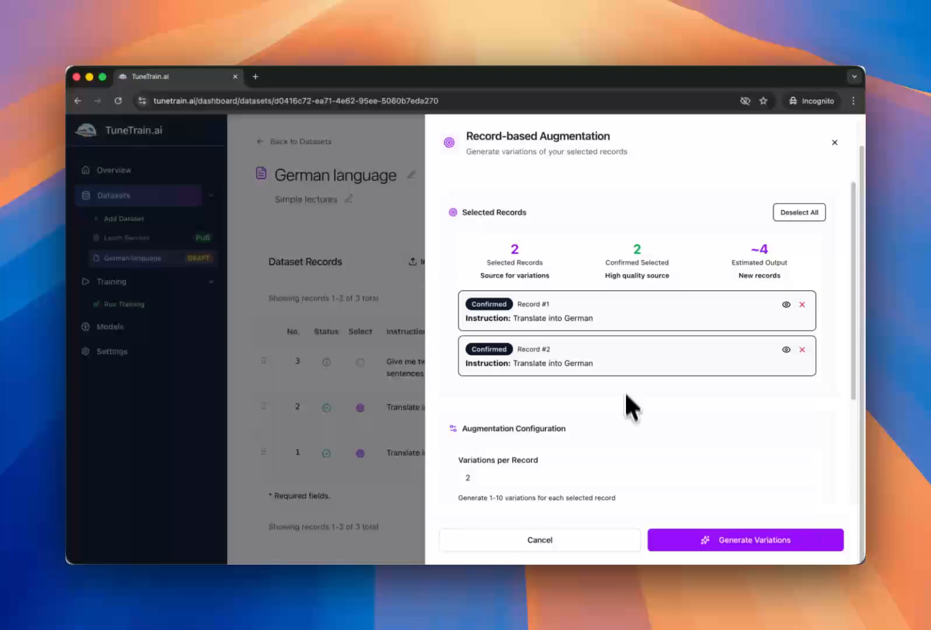
Set the augmentation's focus attributes to "input style" and generate variations of the selected records
{"action": "scroll", "coordinate": [604, 426], "scroll_direction": "down", "scroll_amount": 1}
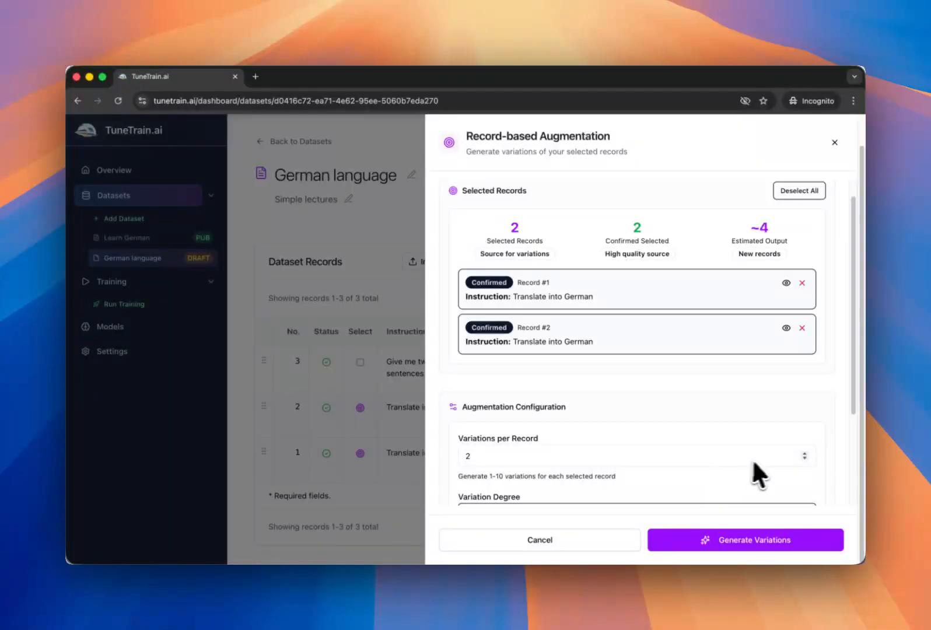
{"action": "scroll", "coordinate": [650, 462], "scroll_direction": "down", "scroll_amount": 3}
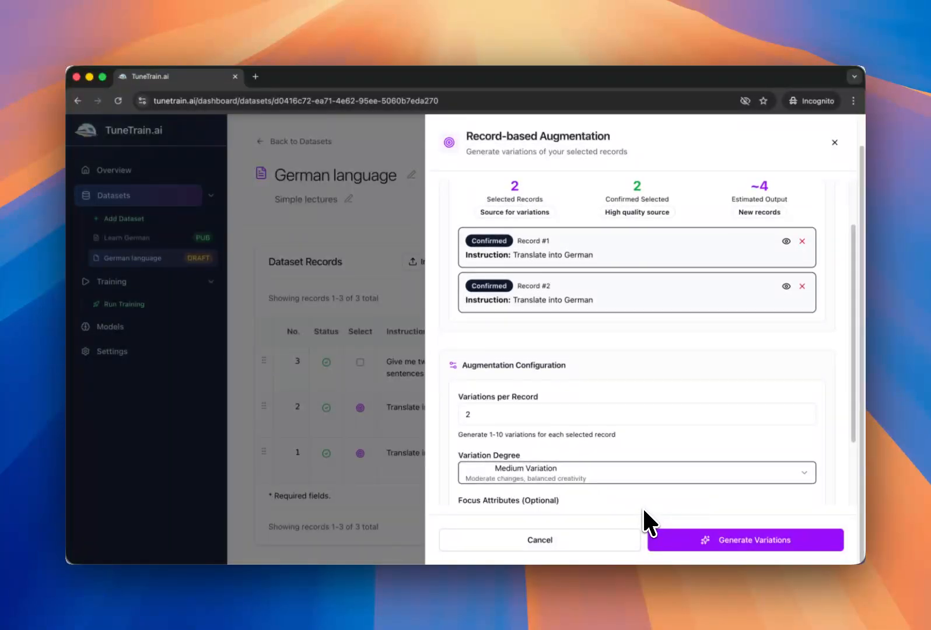
{"action": "scroll", "coordinate": [630, 502], "scroll_direction": "down", "scroll_amount": 3}
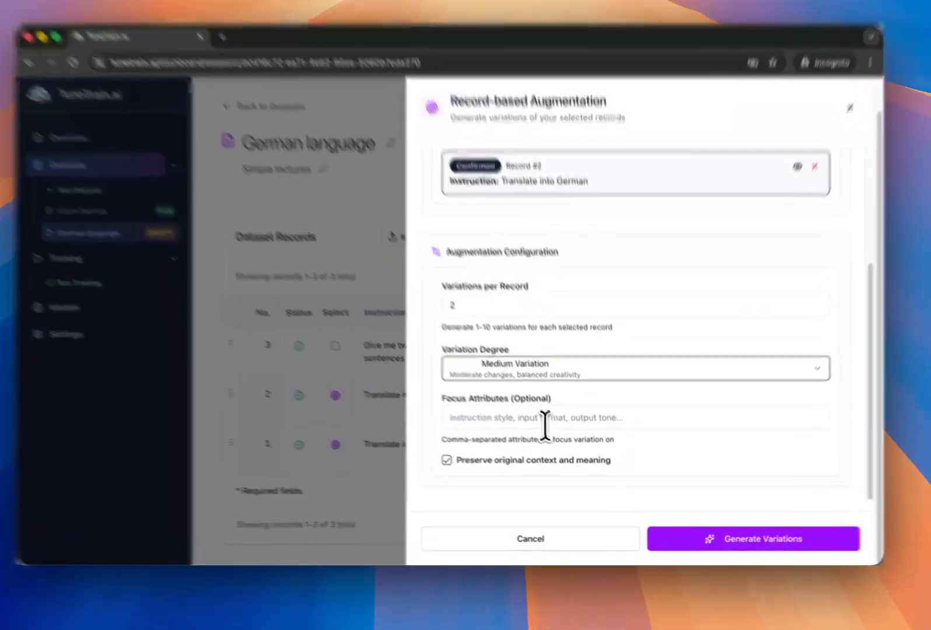
{"action": "left_click", "coordinate": [552, 432]}
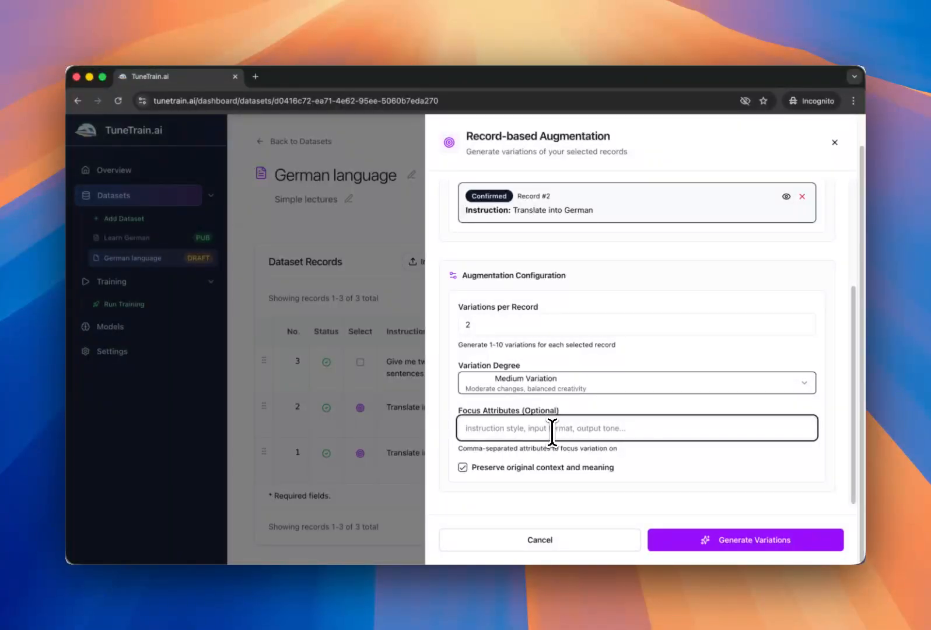
{"action": "type", "text": "i"}
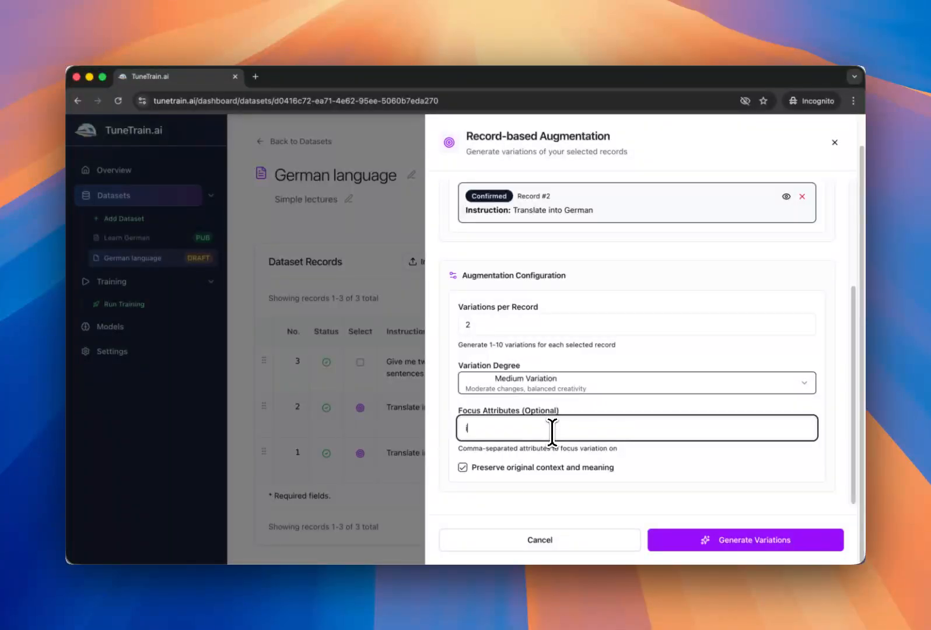
{"action": "type", "text": "nput style"}
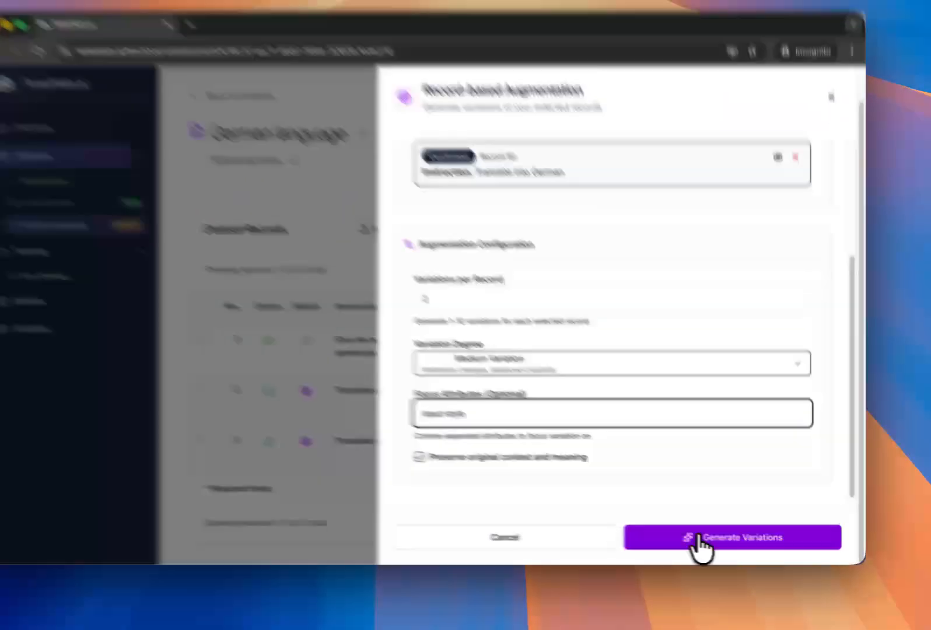
{"action": "left_click", "coordinate": [715, 538]}
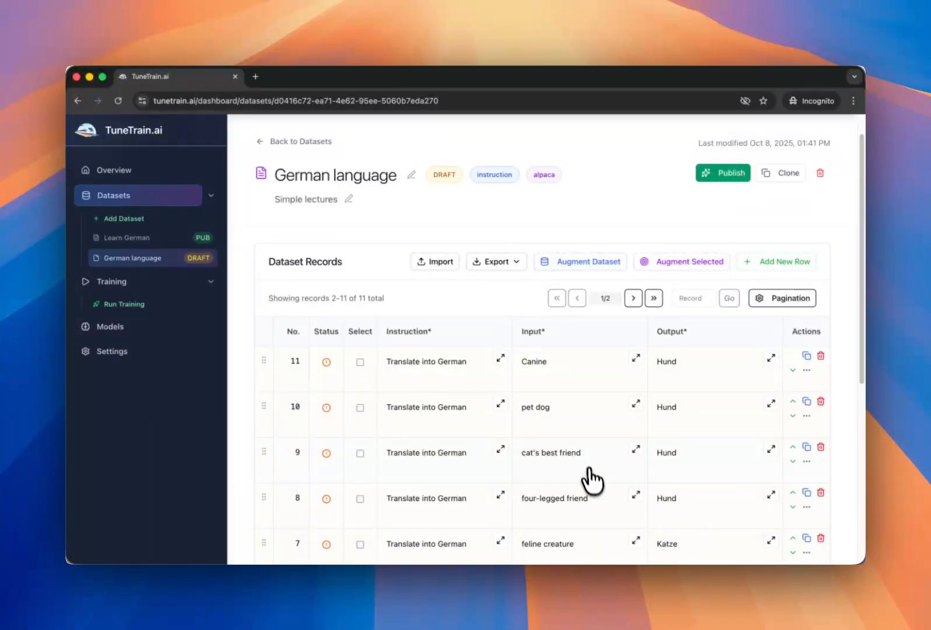
Confirm record 4, the generated "common household pet" variation
{"action": "scroll", "coordinate": [380, 415], "scroll_direction": "down", "scroll_amount": 5}
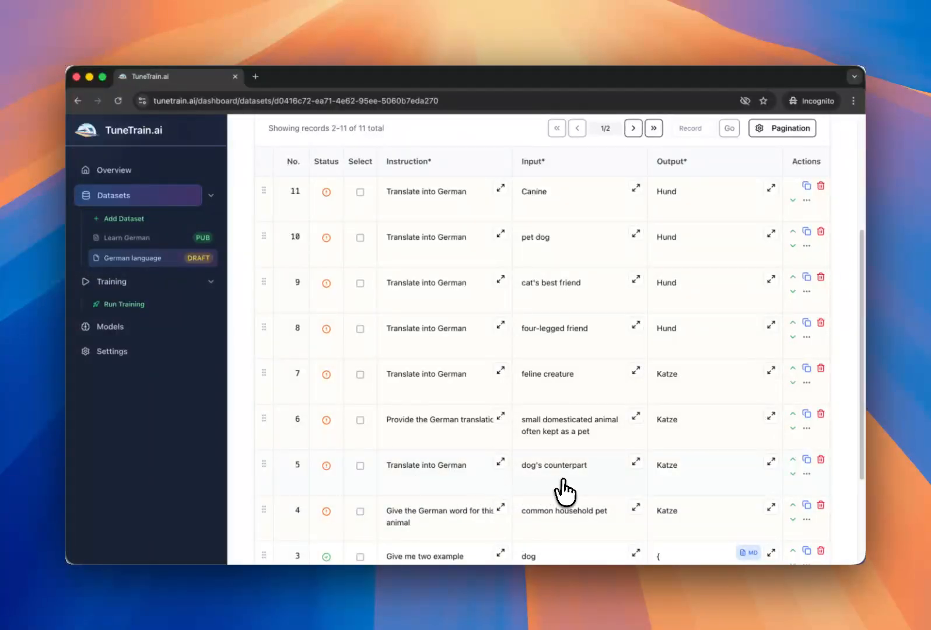
{"action": "scroll", "coordinate": [449, 524], "scroll_direction": "down", "scroll_amount": 1}
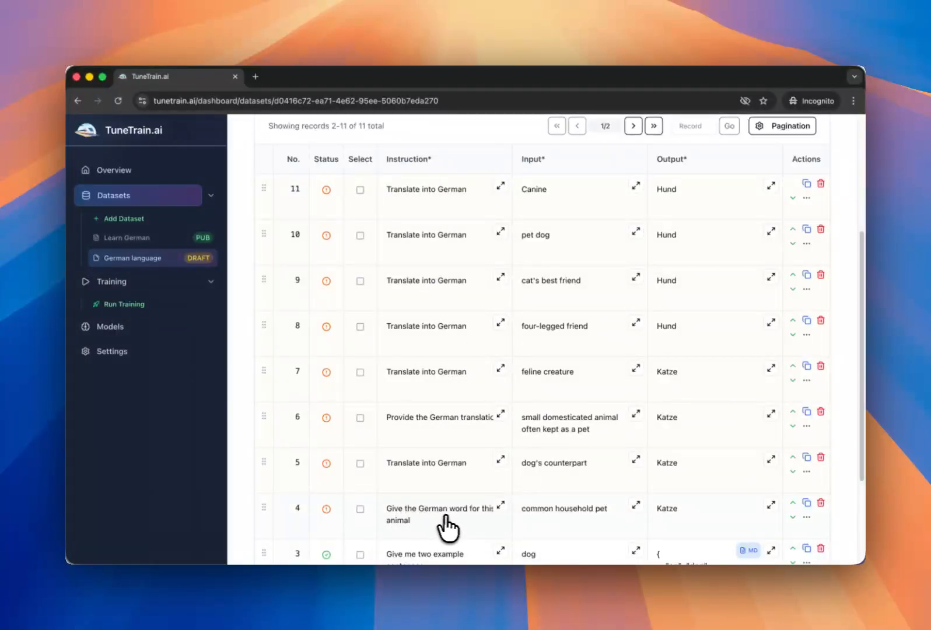
{"action": "scroll", "coordinate": [440, 523], "scroll_direction": "down", "scroll_amount": 1}
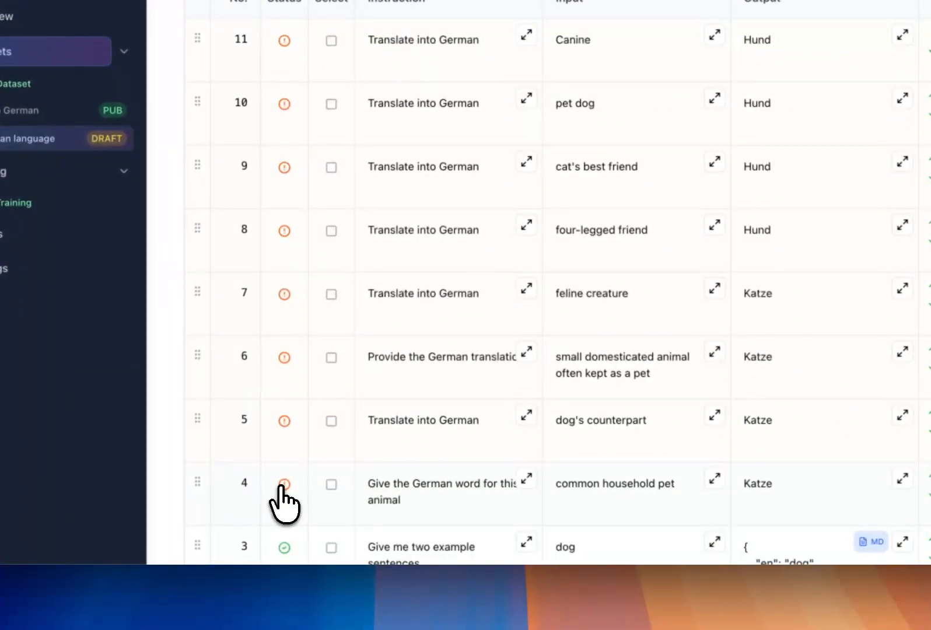
{"action": "left_click", "coordinate": [325, 507]}
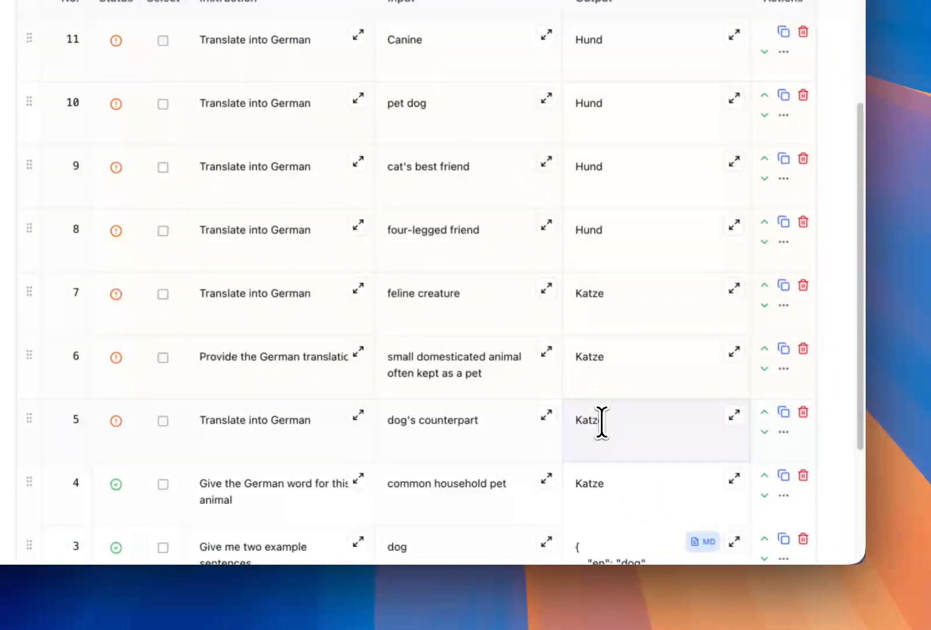
Set the outputs of records 5 and 6 to "das Gegenstück zum Hund" and "kleines Haustier", and confirm both records
{"action": "double_click", "coordinate": [675, 461]}
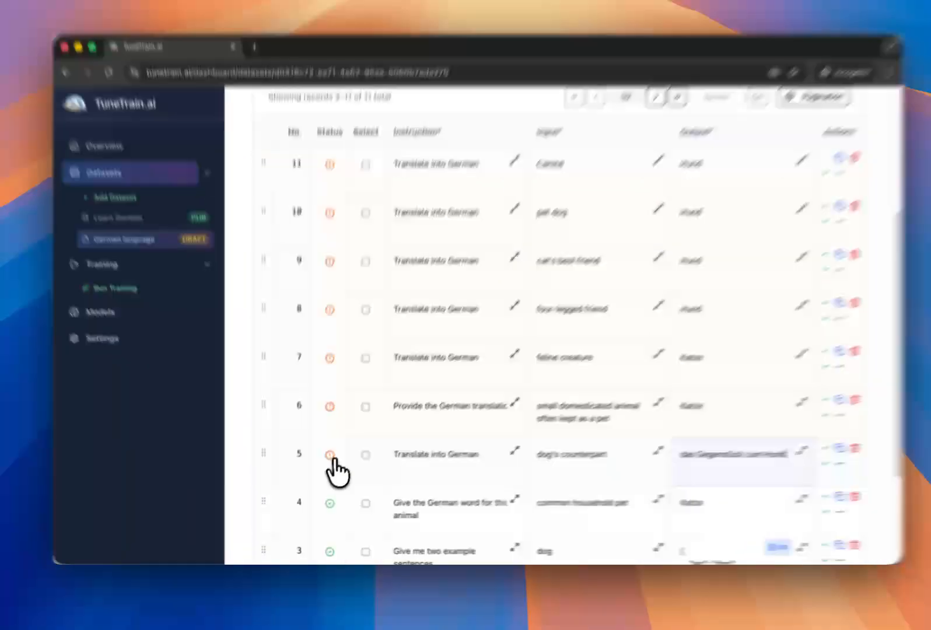
{"action": "left_click", "coordinate": [326, 462]}
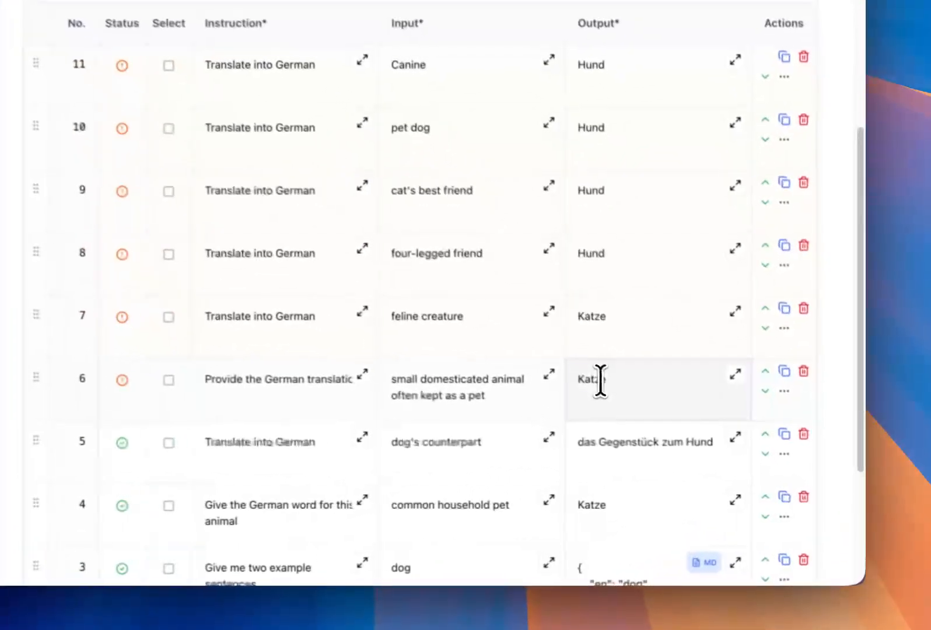
{"action": "double_click", "coordinate": [680, 415]}
{"action": "key", "text": "BackSpace"}
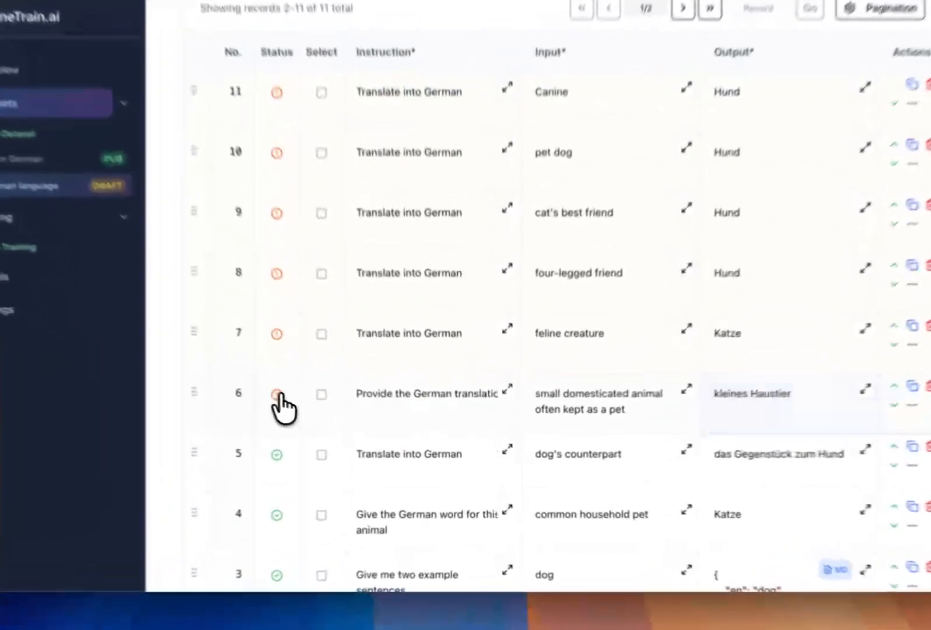
{"action": "left_click", "coordinate": [326, 416]}
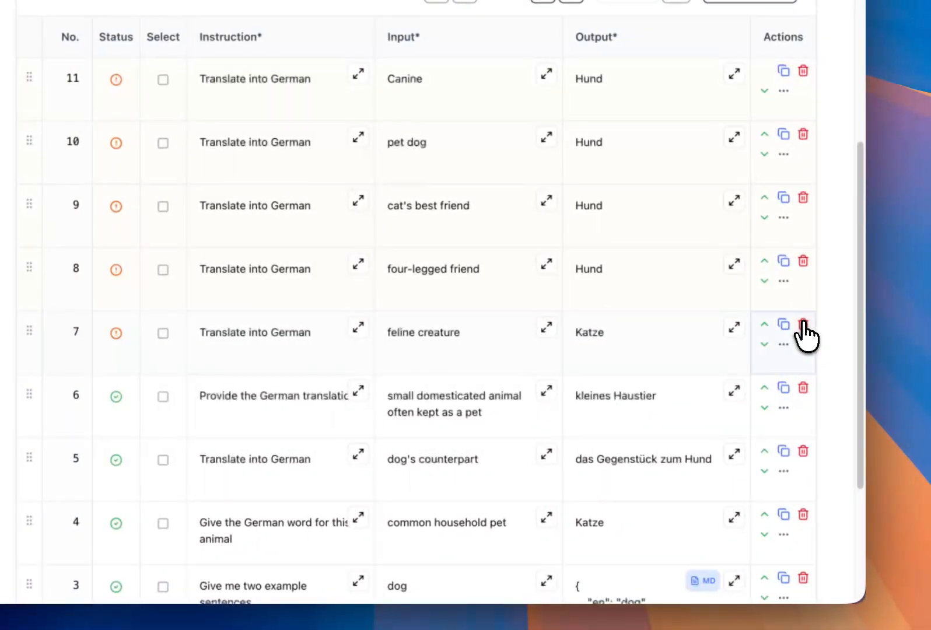
Delete the "feline creature" record, then set the "four-legged friend" output to "vierbeiniger Freund" and confirm that record
{"action": "left_click", "coordinate": [804, 327]}
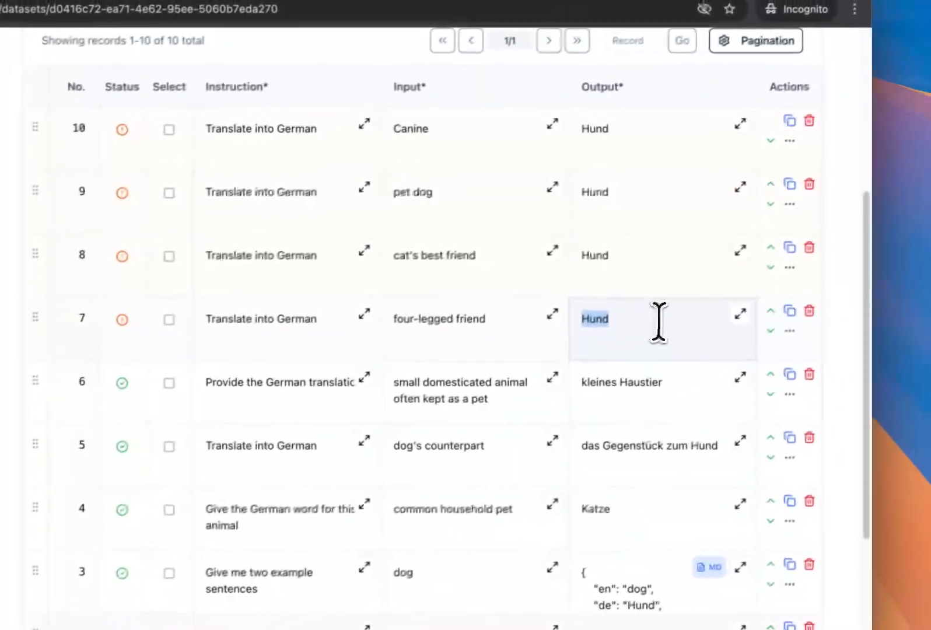
{"action": "type", "text": "vierbeiniger Fre"}
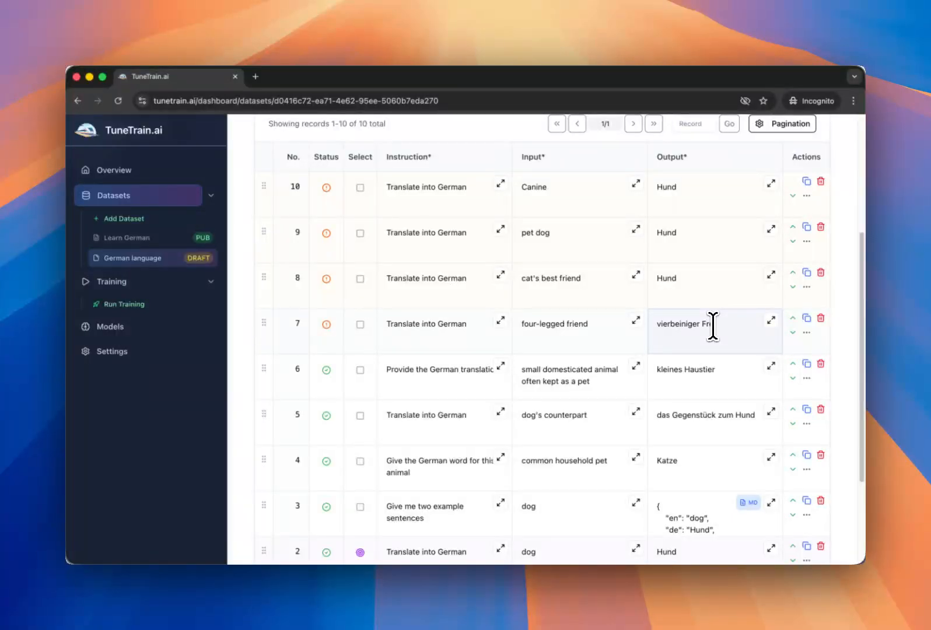
{"action": "left_click", "coordinate": [328, 325]}
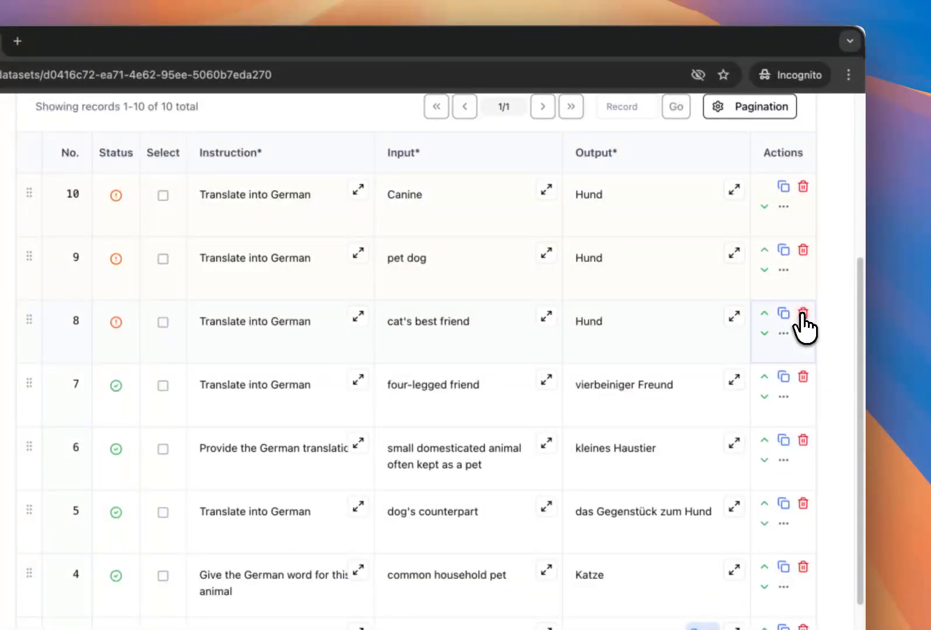
Delete the unconfirmed records "cat's best friend", "pet dog" and "Canine"
{"action": "left_click", "coordinate": [810, 314]}
{"action": "left_click", "coordinate": [810, 250]}
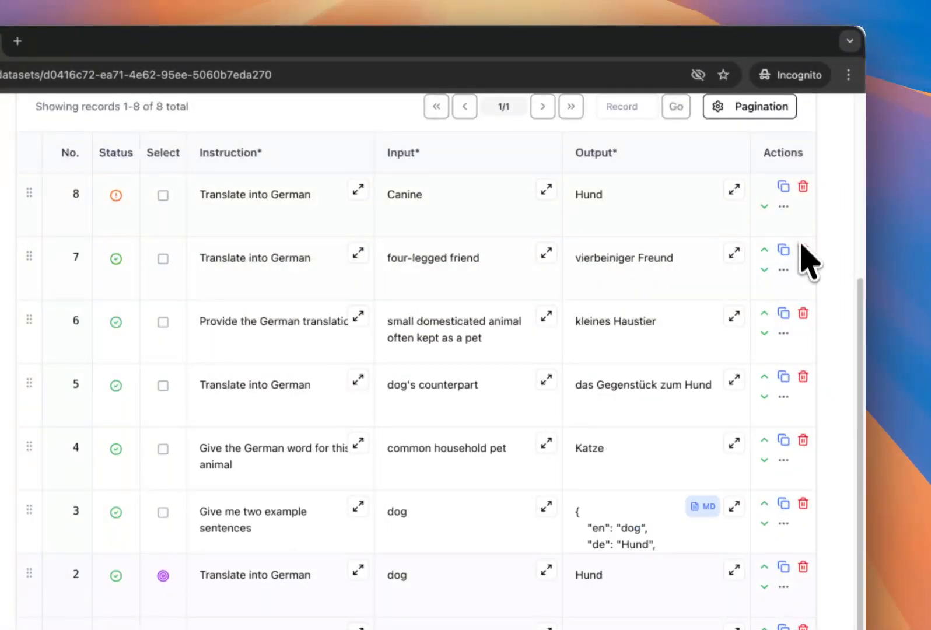
{"action": "left_click", "coordinate": [803, 188]}
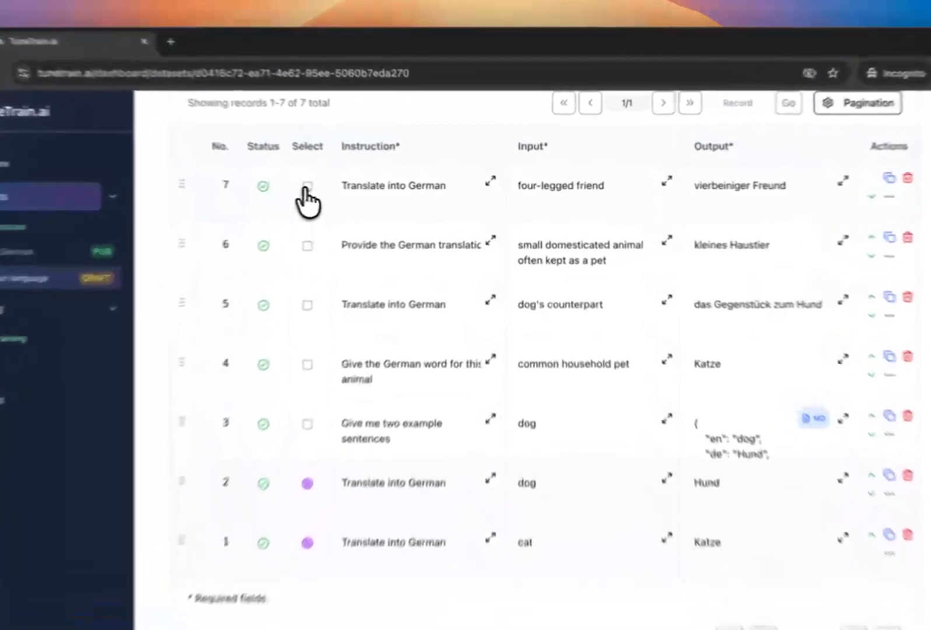
Add records 5, 6 and 7 to the selection for augmentation
{"action": "left_click", "coordinate": [360, 187]}
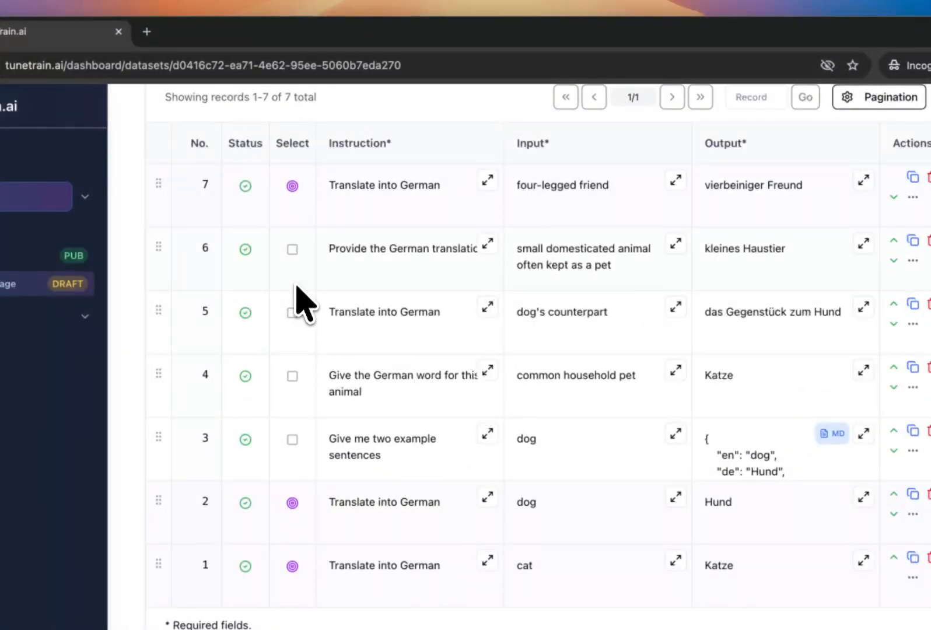
{"action": "left_click", "coordinate": [292, 249]}
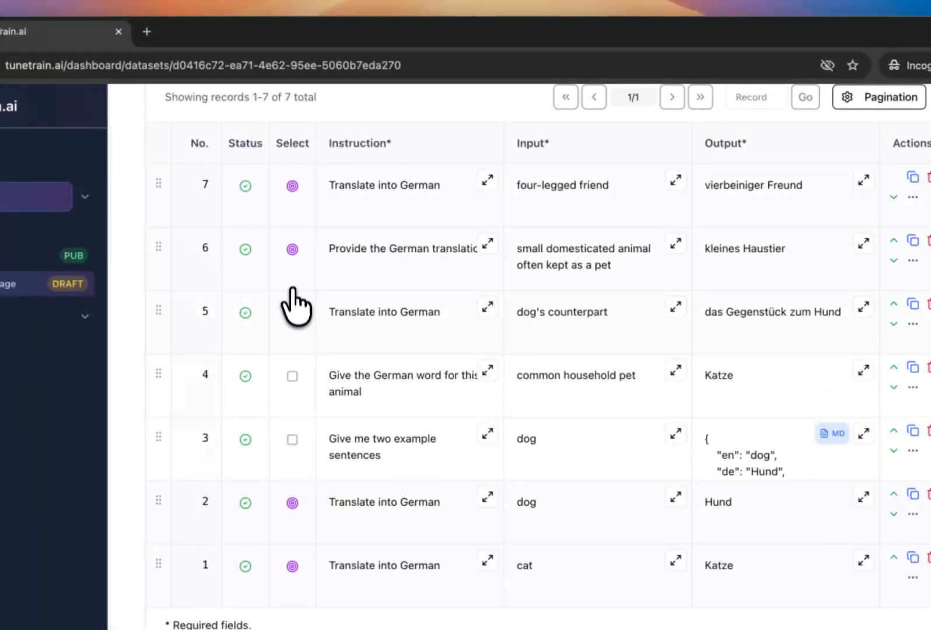
{"action": "scroll", "coordinate": [635, 332], "scroll_direction": "up", "scroll_amount": 2}
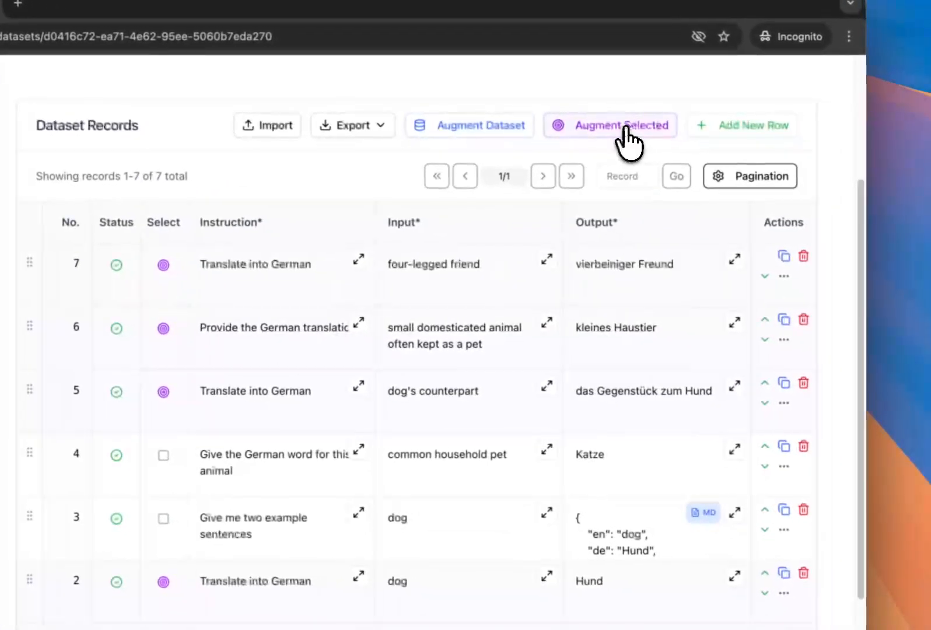
Clear the focus attributes in the augmentation settings for the selected records and generate their variations
{"action": "left_click", "coordinate": [624, 133]}
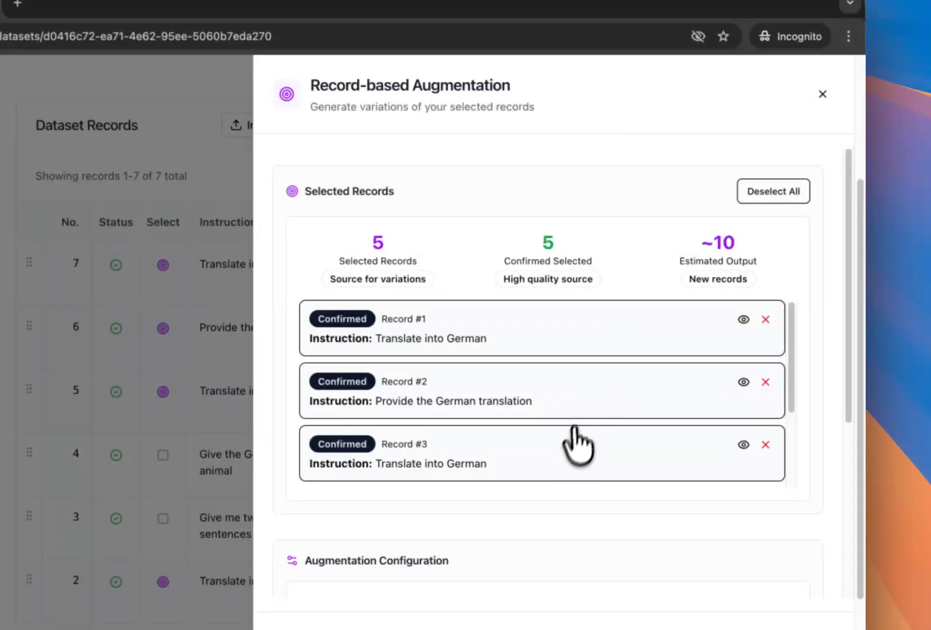
{"action": "scroll", "coordinate": [569, 461], "scroll_direction": "down", "scroll_amount": 5}
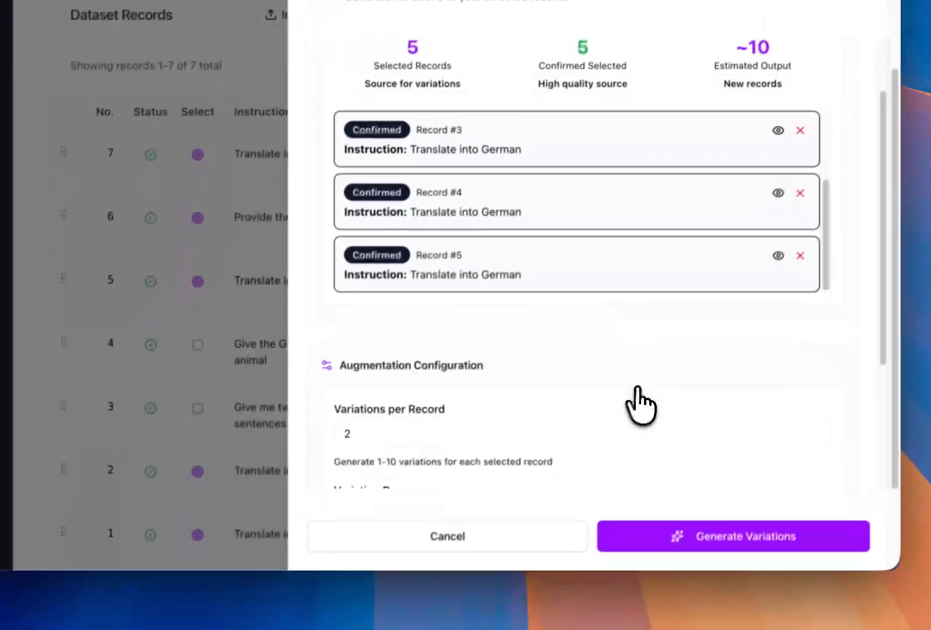
{"action": "scroll", "coordinate": [639, 405], "scroll_direction": "down", "scroll_amount": 4}
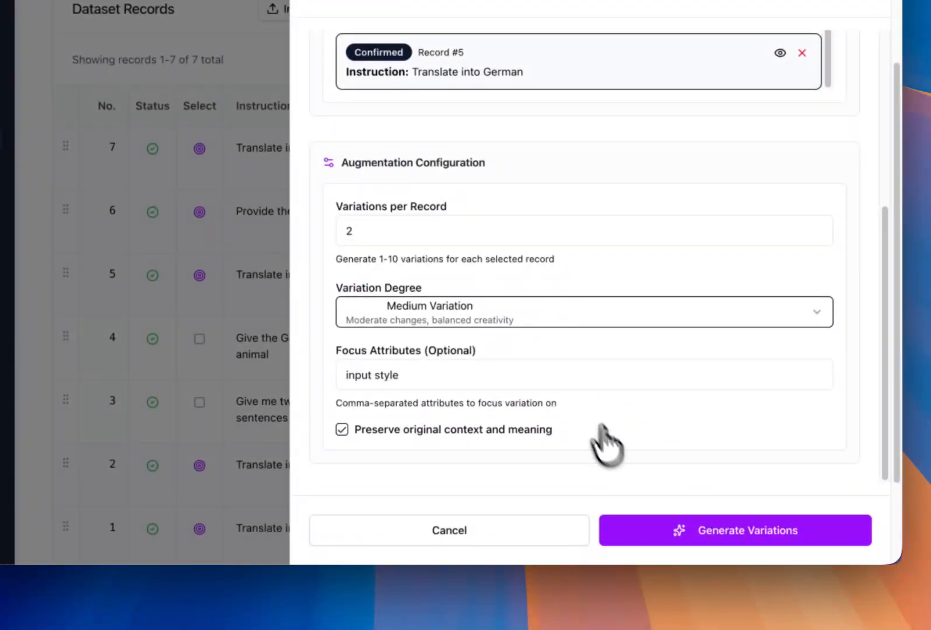
{"action": "double_click", "coordinate": [424, 382]}
{"action": "triple_click", "coordinate": [424, 382]}
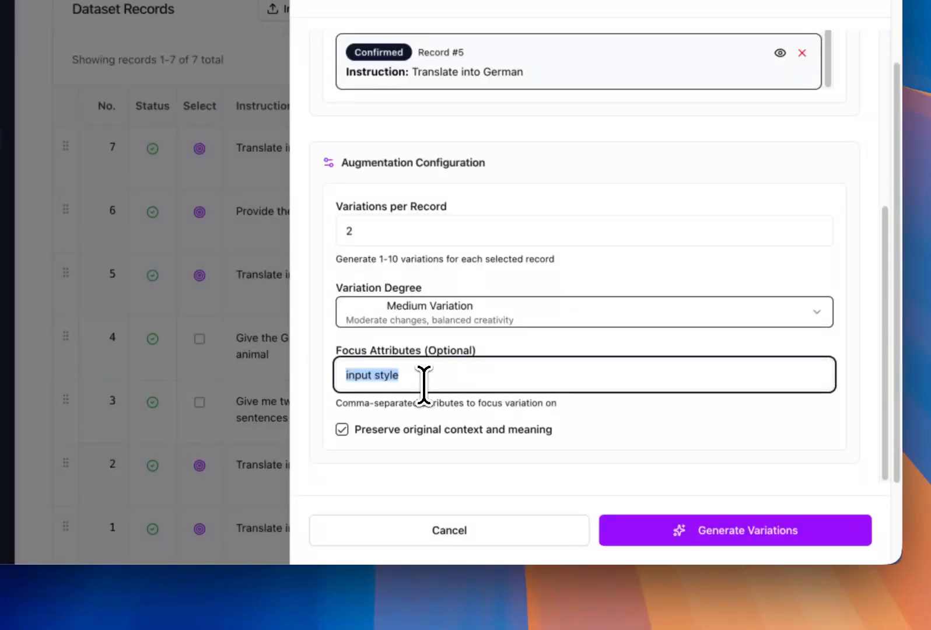
{"action": "key", "text": "BackSpace"}
{"action": "left_click", "coordinate": [691, 531]}
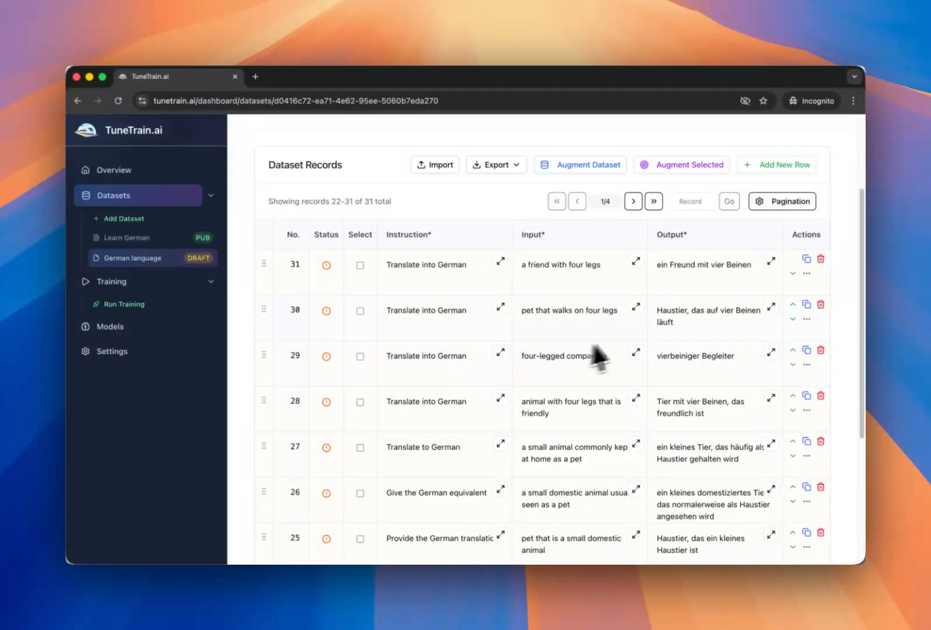
Review the newly generated variations, then check the dataset's oldest records on the last two pages
{"action": "scroll", "coordinate": [598, 332], "scroll_direction": "down", "scroll_amount": 1}
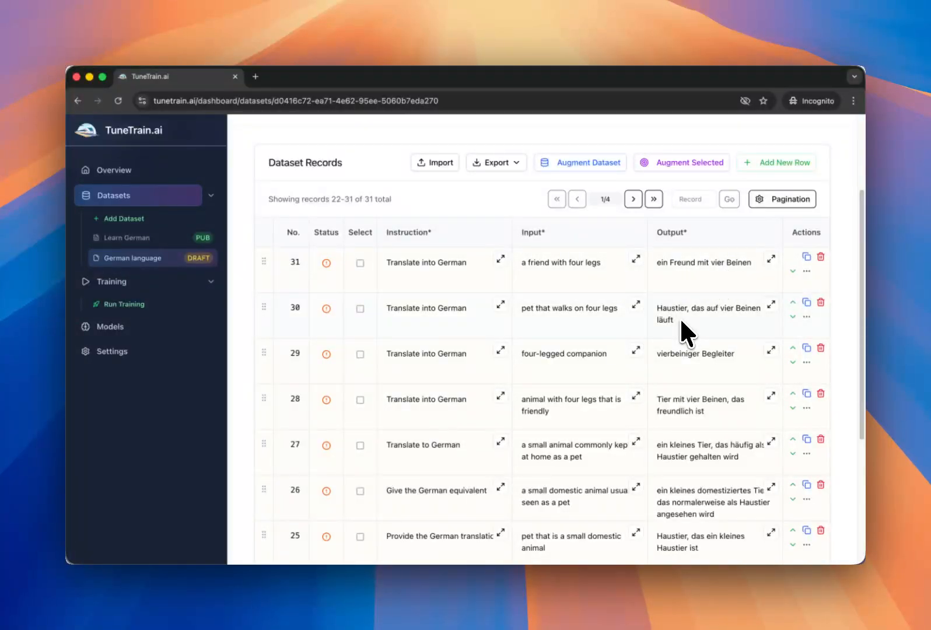
{"action": "scroll", "coordinate": [607, 383], "scroll_direction": "down", "scroll_amount": 1}
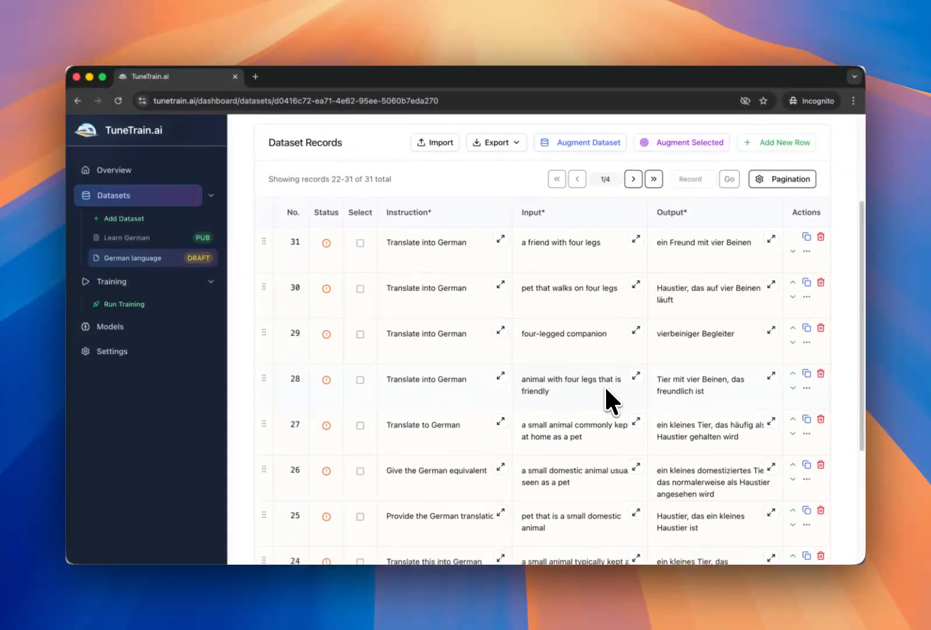
{"action": "scroll", "coordinate": [601, 406], "scroll_direction": "down", "scroll_amount": 2}
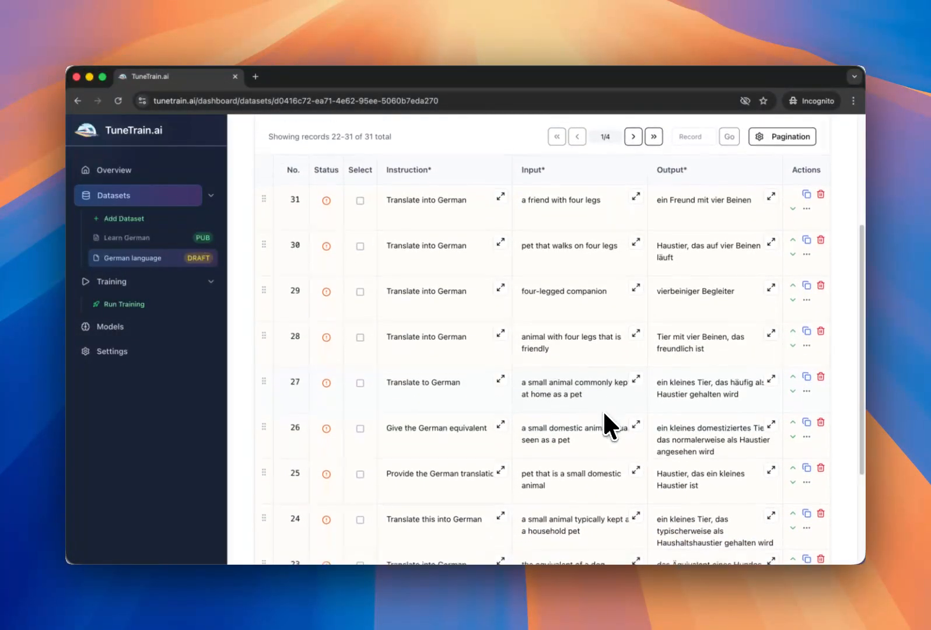
{"action": "scroll", "coordinate": [602, 409], "scroll_direction": "down", "scroll_amount": 1}
{"action": "scroll", "coordinate": [604, 410], "scroll_direction": "down", "scroll_amount": 5}
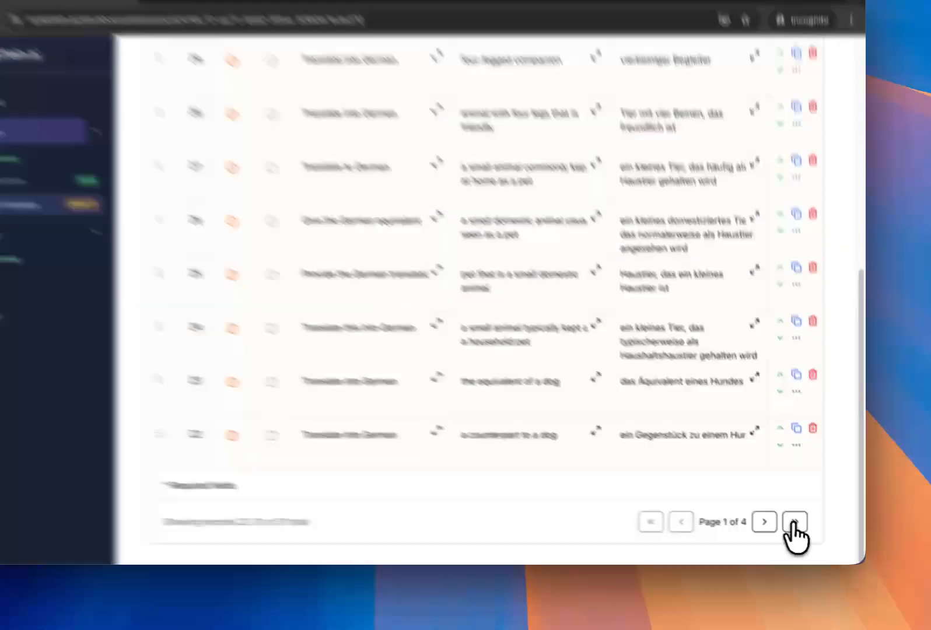
{"action": "left_click", "coordinate": [805, 528]}
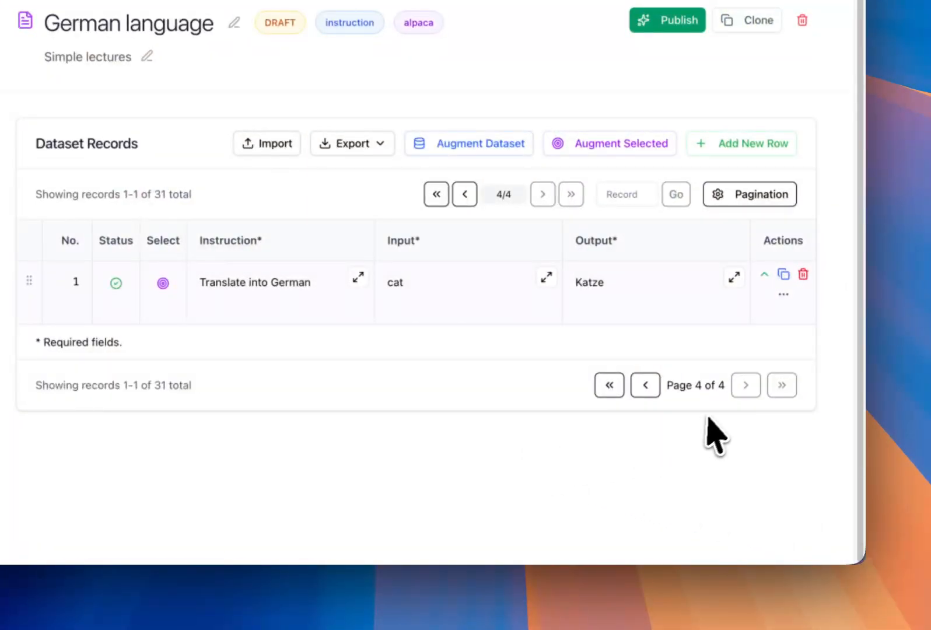
{"action": "left_click", "coordinate": [645, 386]}
{"action": "scroll", "coordinate": [525, 408], "scroll_direction": "down", "scroll_amount": 2}
{"action": "scroll", "coordinate": [507, 411], "scroll_direction": "down", "scroll_amount": 5}
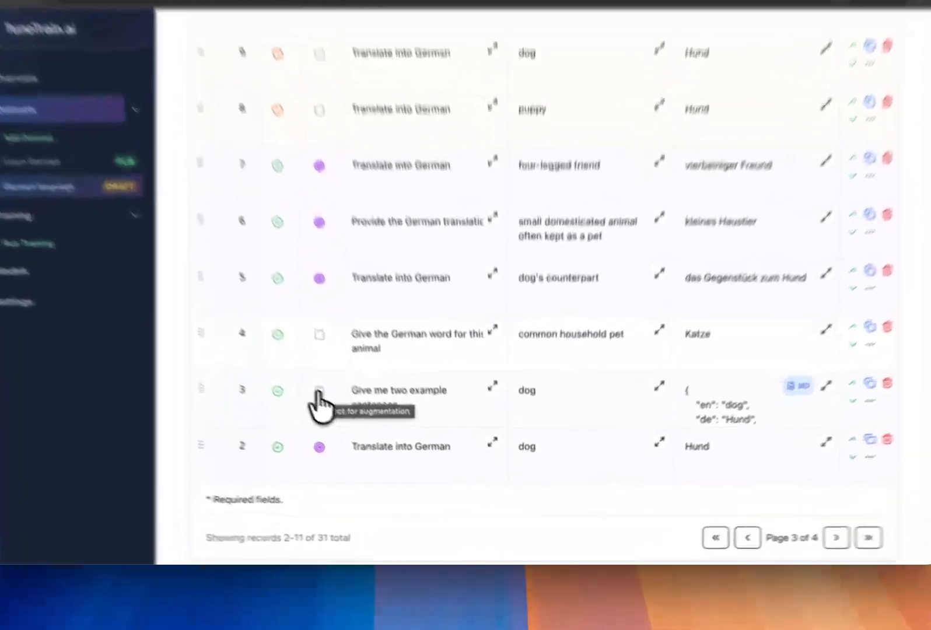
Add record 3, "Give me two example sentences", to the selection and open the augmentation settings for the selected records
{"action": "left_click", "coordinate": [359, 424]}
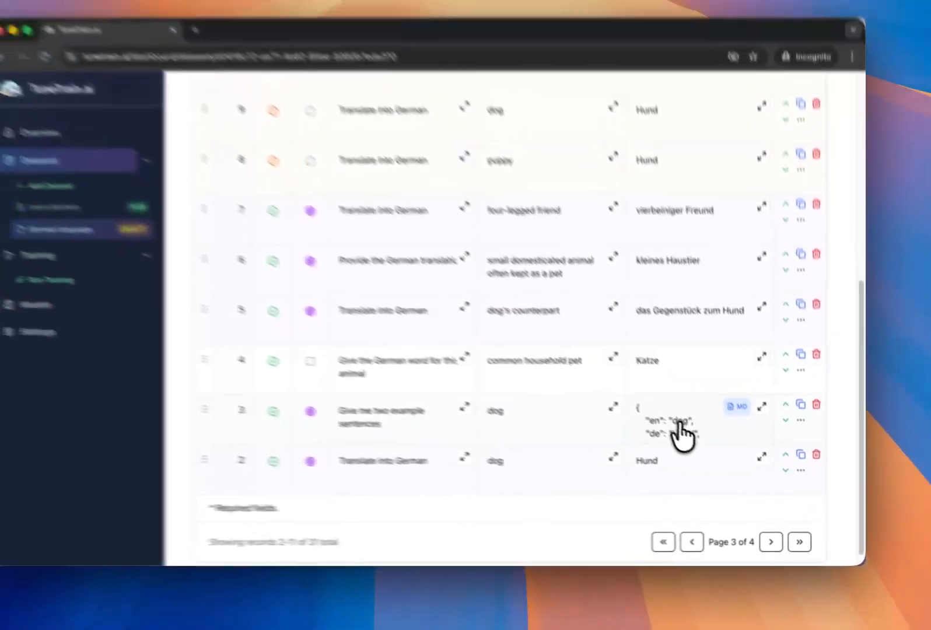
{"action": "scroll", "coordinate": [762, 401], "scroll_direction": "down", "scroll_amount": 2}
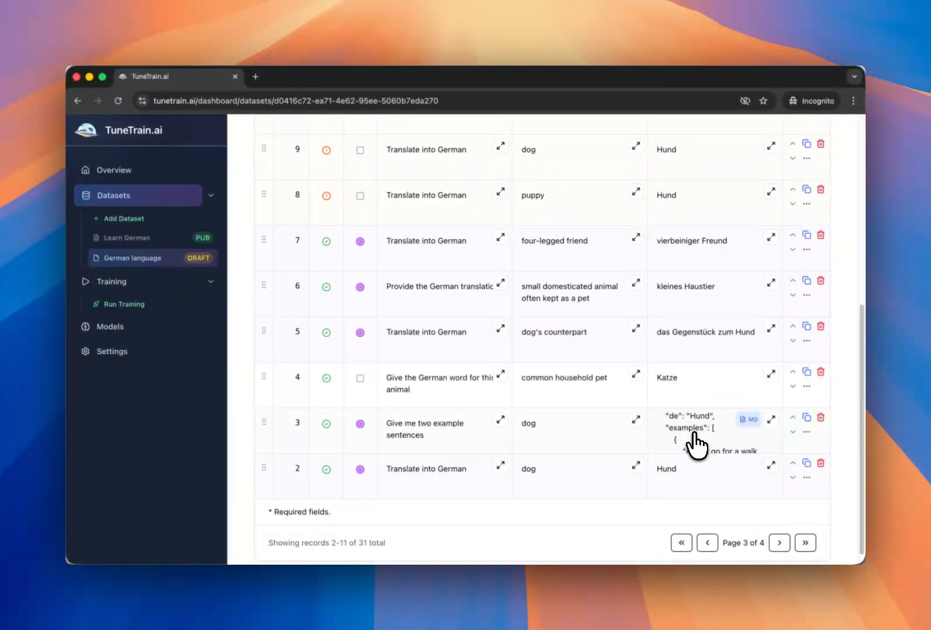
{"action": "scroll", "coordinate": [697, 420], "scroll_direction": "up", "scroll_amount": 5}
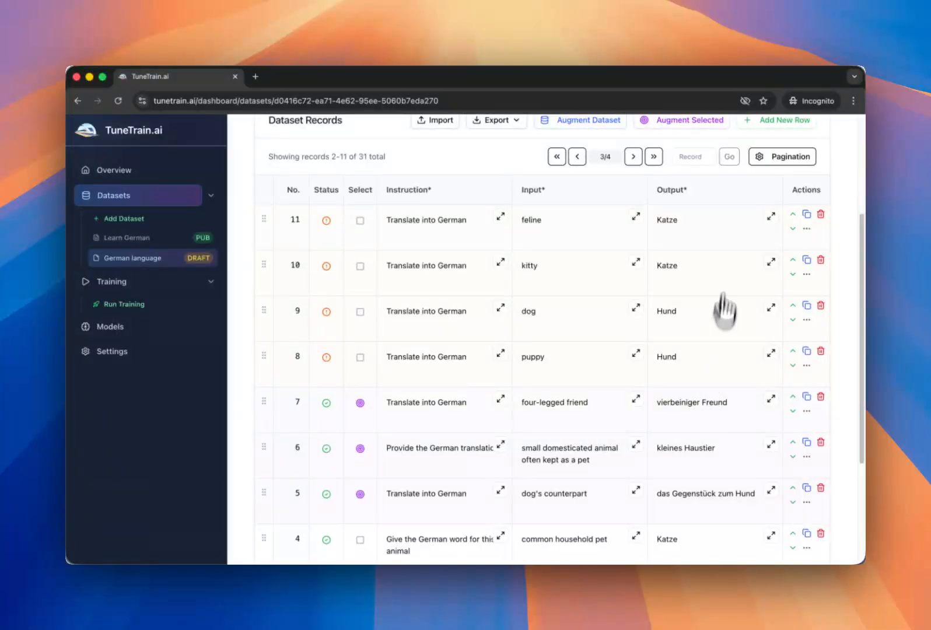
{"action": "scroll", "coordinate": [706, 262], "scroll_direction": "up", "scroll_amount": 2}
{"action": "left_click", "coordinate": [684, 210]}
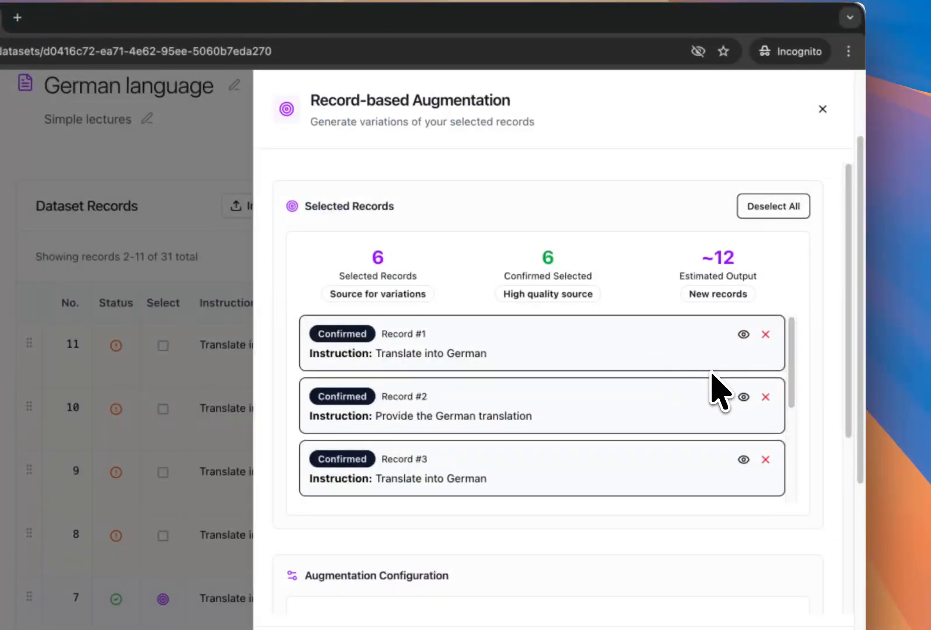
Remove the first five listed records from the augmentation selection, leaving only one, and close the settings without generating variations
{"action": "left_click", "coordinate": [765, 334]}
{"action": "left_click", "coordinate": [765, 334]}
{"action": "left_click", "coordinate": [766, 334]}
{"action": "left_click", "coordinate": [765, 334]}
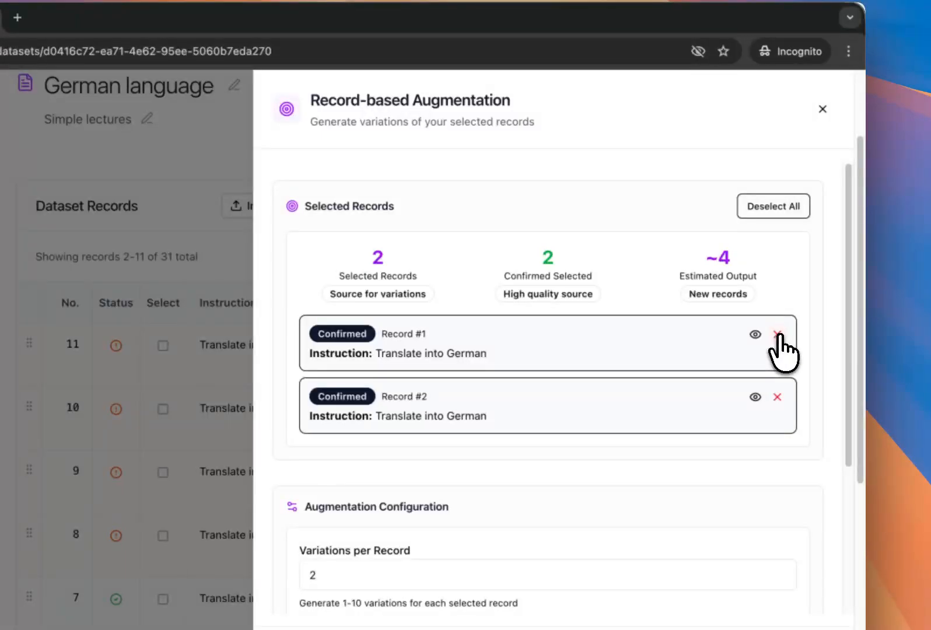
{"action": "left_click", "coordinate": [778, 334]}
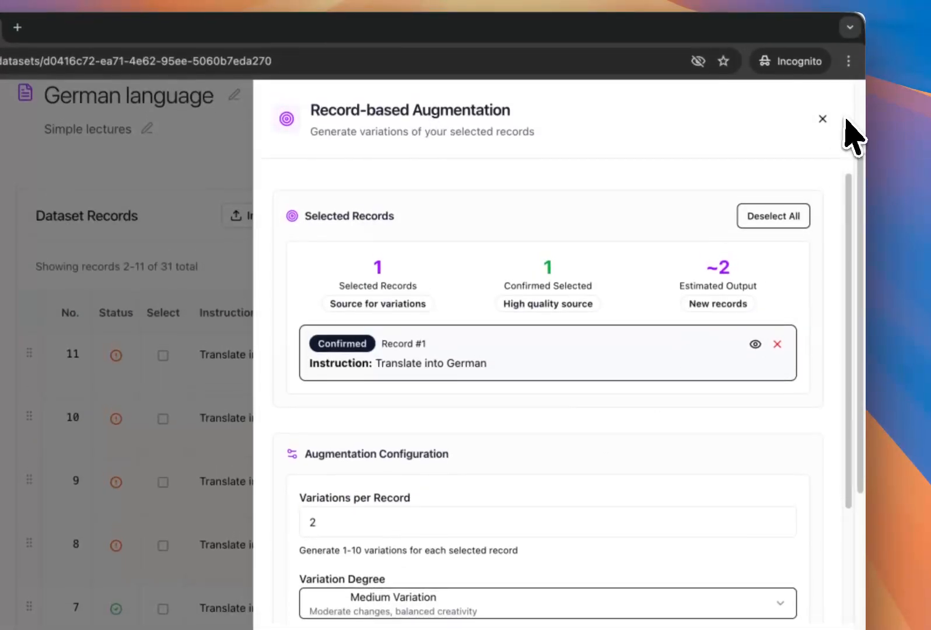
{"action": "left_click", "coordinate": [822, 110]}
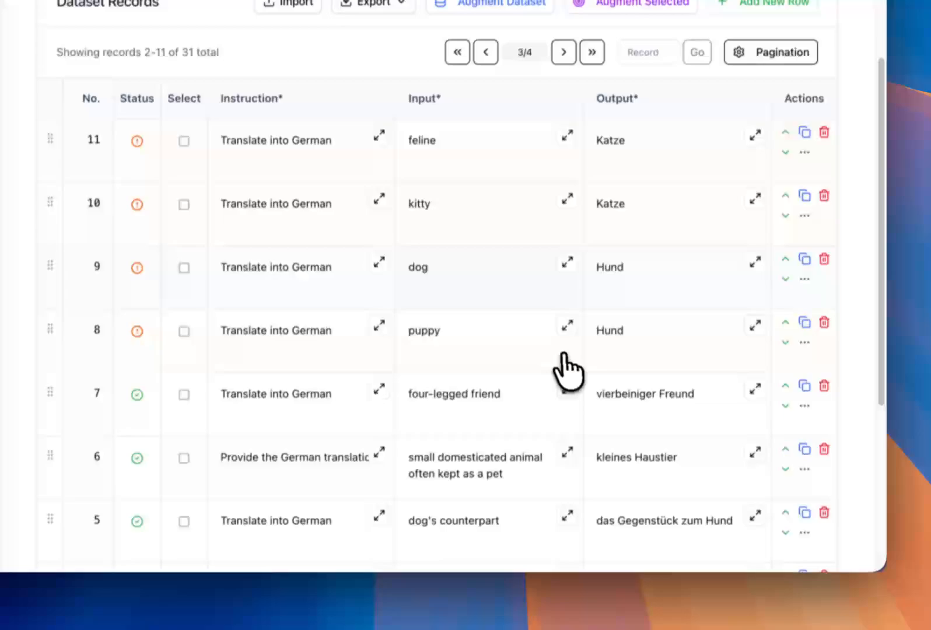
{"action": "scroll", "coordinate": [566, 367], "scroll_direction": "down", "scroll_amount": 5}
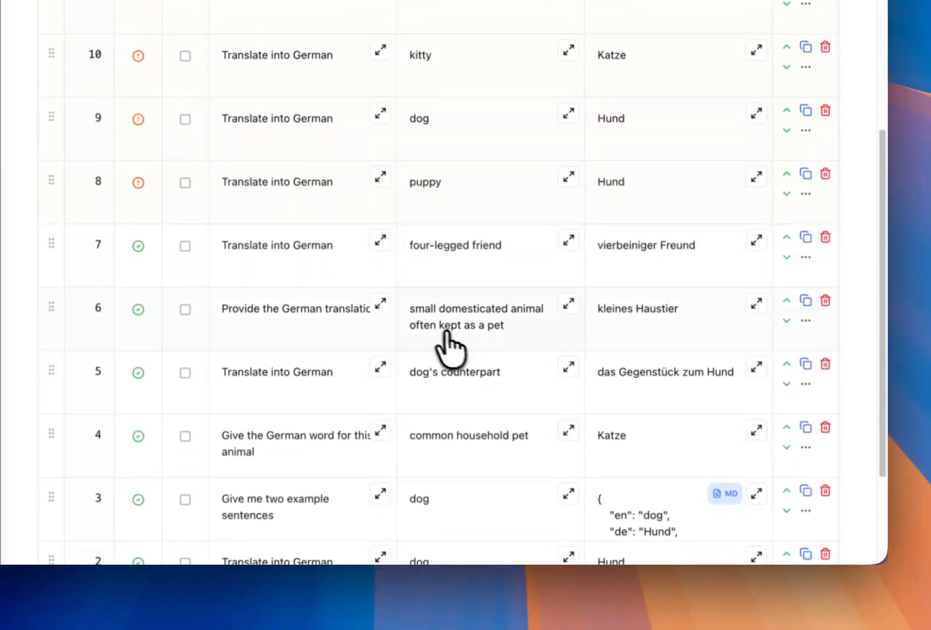
Select record 3, "Give me two example sentences", alongside the already selected record and open the augmentation settings for the selected records
{"action": "left_click", "coordinate": [670, 515]}
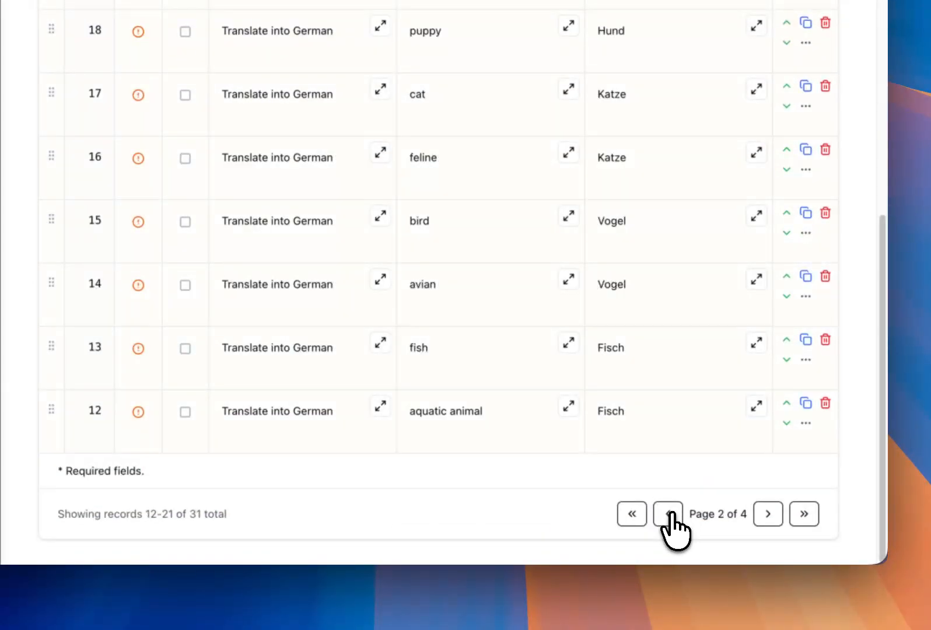
{"action": "left_click", "coordinate": [671, 516]}
{"action": "left_click", "coordinate": [671, 517]}
{"action": "left_click", "coordinate": [759, 514]}
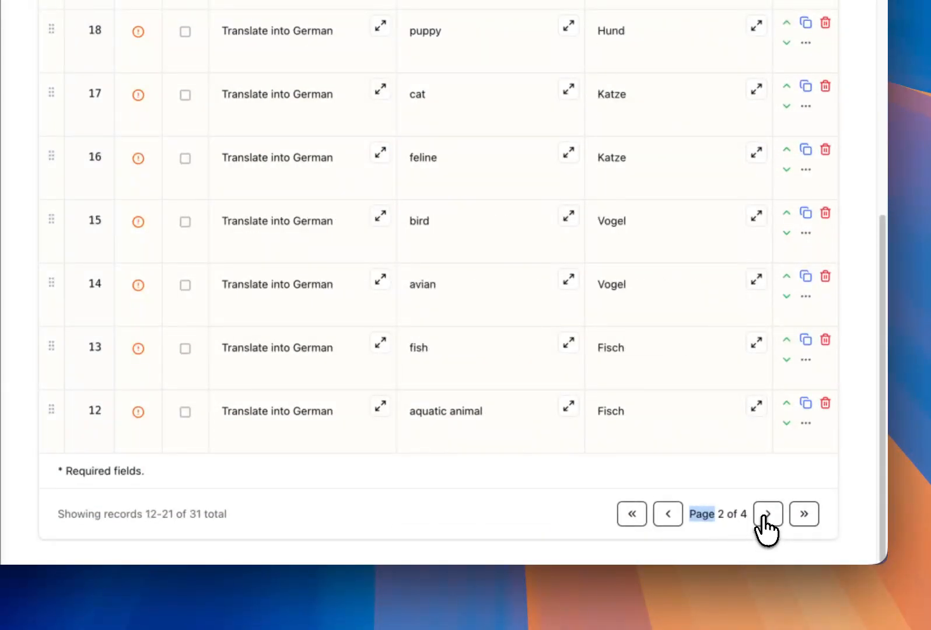
{"action": "left_click", "coordinate": [759, 515]}
{"action": "left_click", "coordinate": [759, 515]}
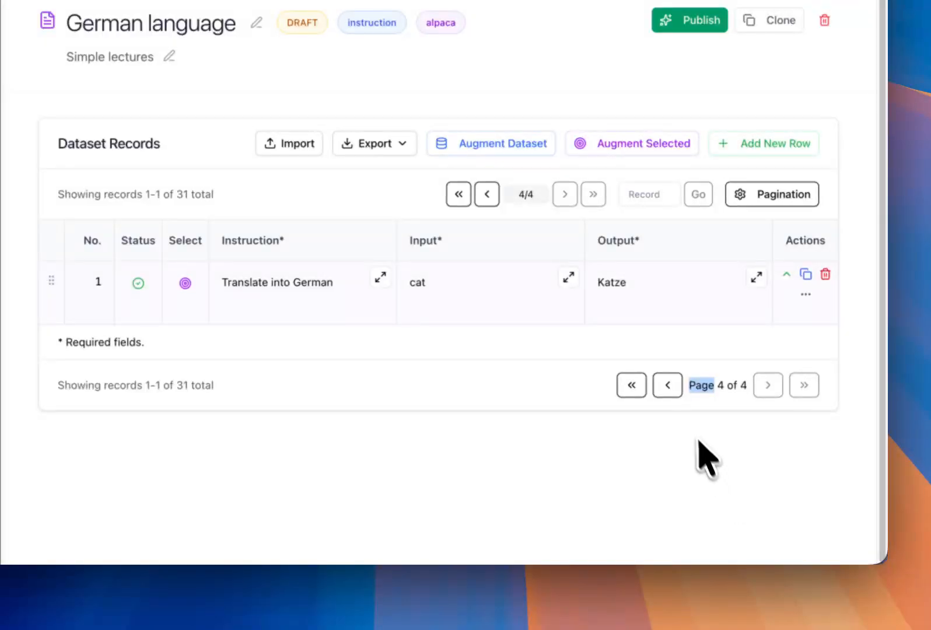
{"action": "left_click", "coordinate": [666, 388]}
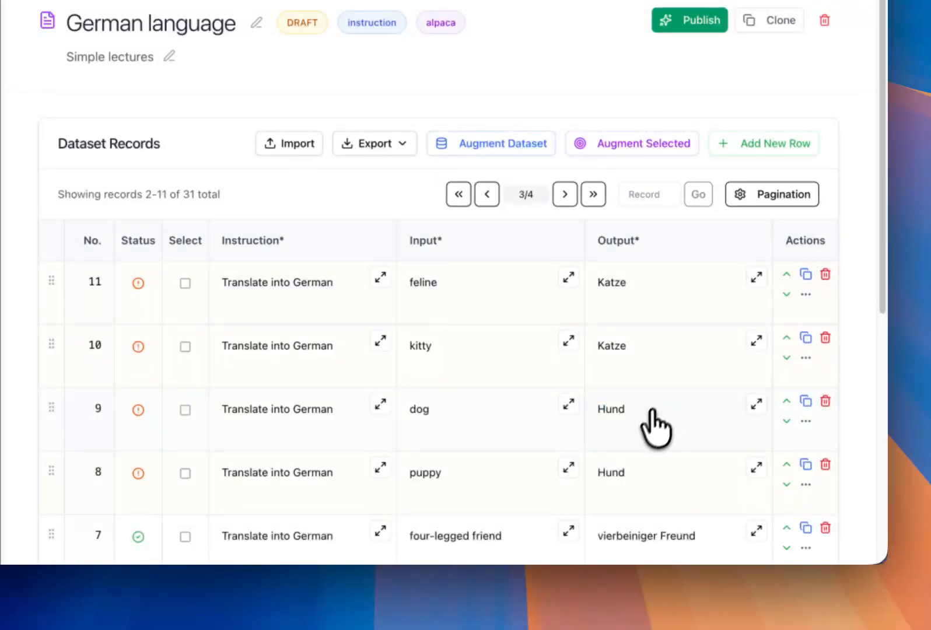
{"action": "scroll", "coordinate": [641, 435], "scroll_direction": "down", "scroll_amount": 5}
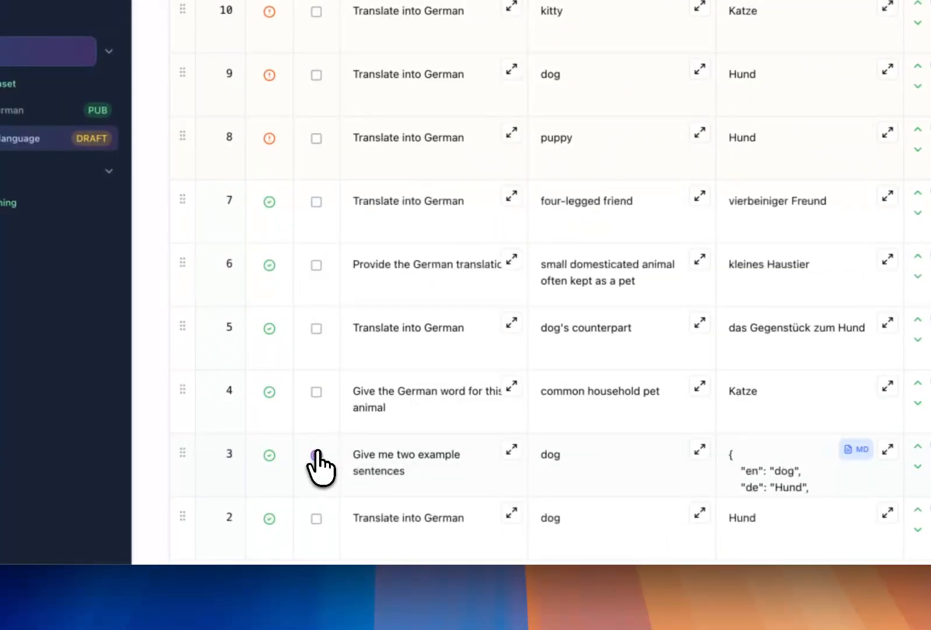
{"action": "left_click", "coordinate": [305, 455]}
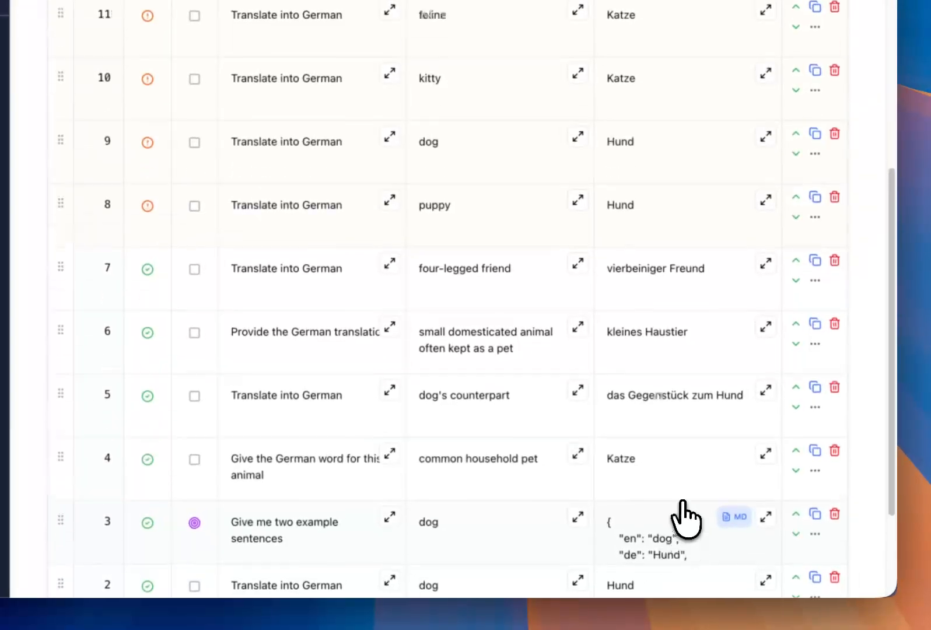
{"action": "scroll", "coordinate": [686, 513], "scroll_direction": "up", "scroll_amount": 5}
{"action": "left_click", "coordinate": [671, 227]}
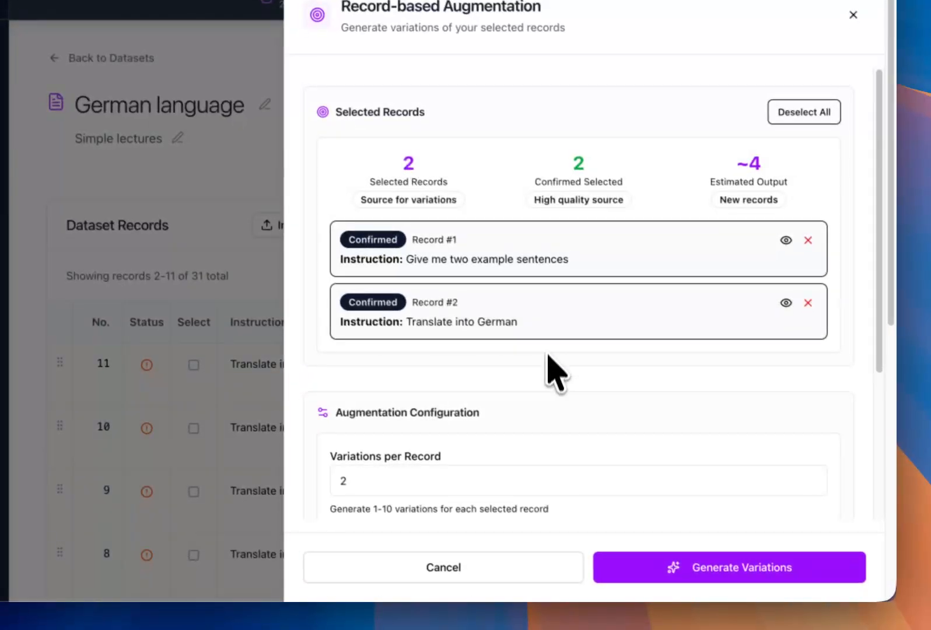
Set the variations per record to 3 for the two selected records and generate the variations
{"action": "scroll", "coordinate": [676, 441], "scroll_direction": "down", "scroll_amount": 3}
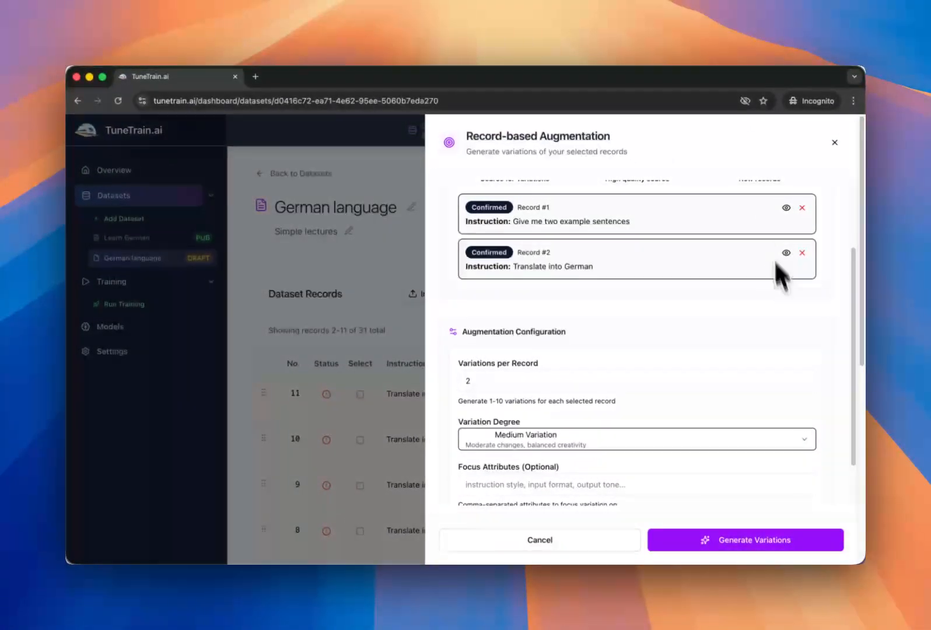
{"action": "scroll", "coordinate": [703, 302], "scroll_direction": "down", "scroll_amount": 2}
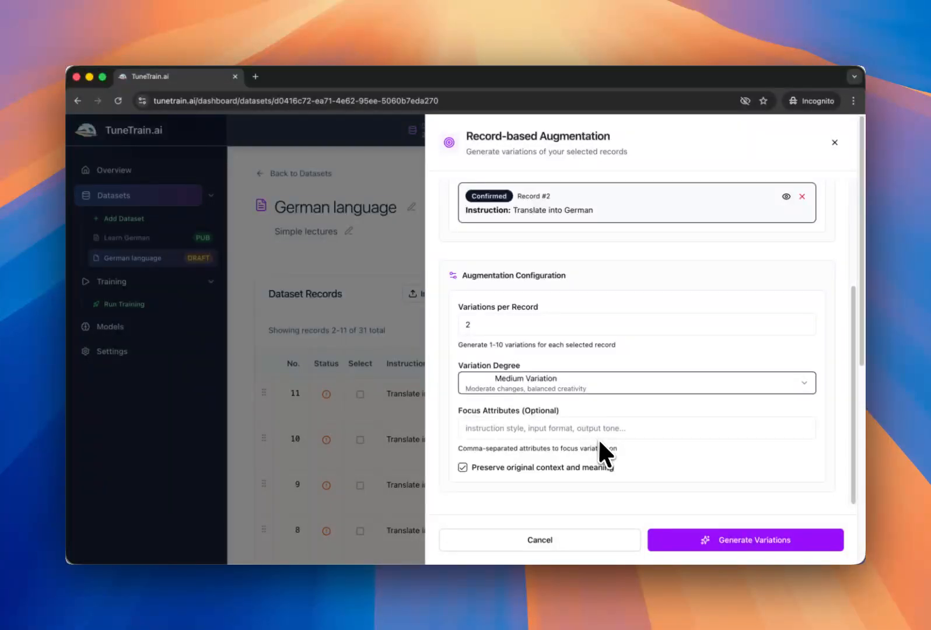
{"action": "left_click", "coordinate": [804, 322]}
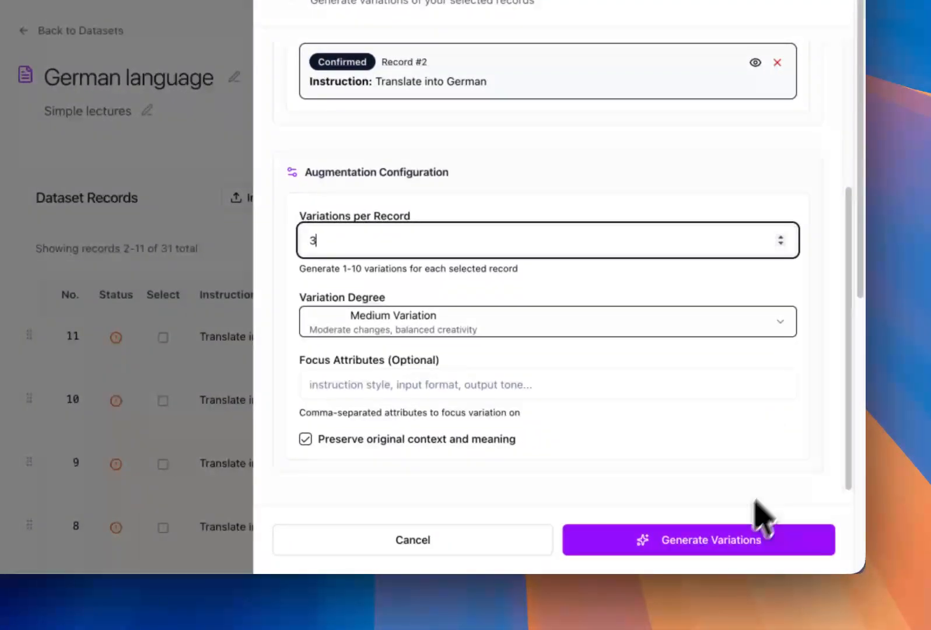
{"action": "left_click", "coordinate": [727, 539]}
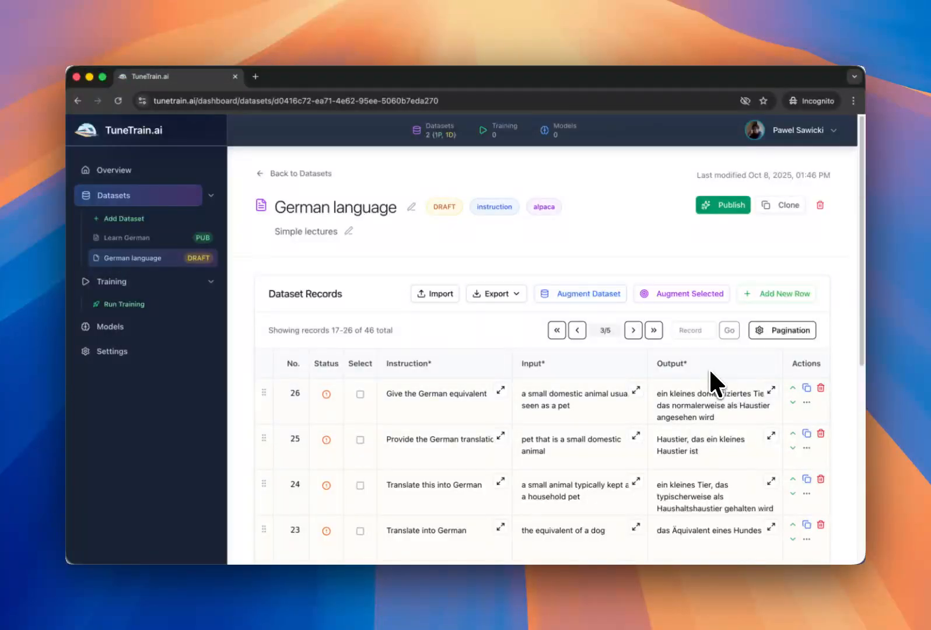
Look through the records on the current page, then go to the first page to review the newly generated variations
{"action": "scroll", "coordinate": [711, 374], "scroll_direction": "down", "scroll_amount": 2}
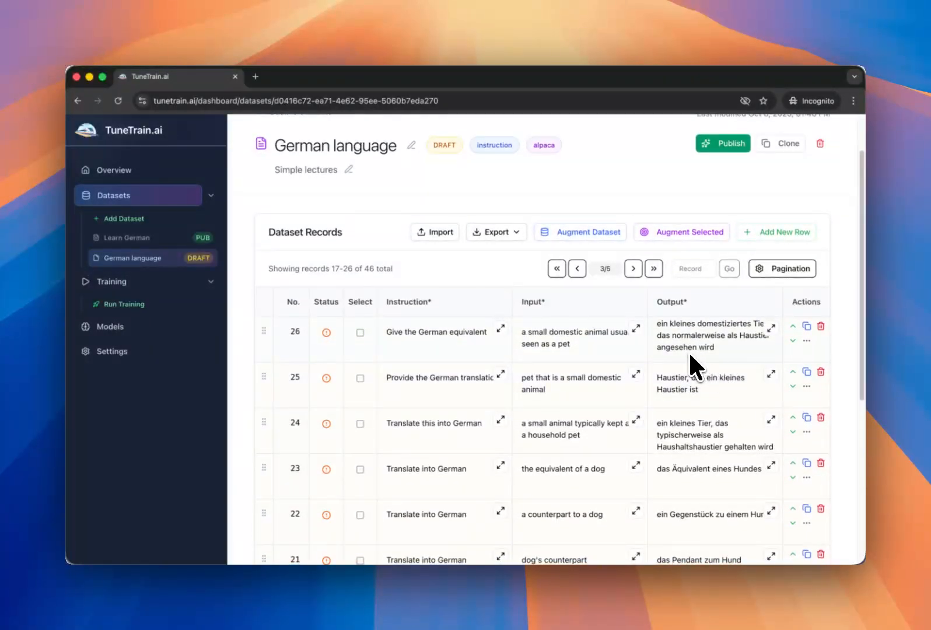
{"action": "scroll", "coordinate": [842, 355], "scroll_direction": "down", "scroll_amount": 5}
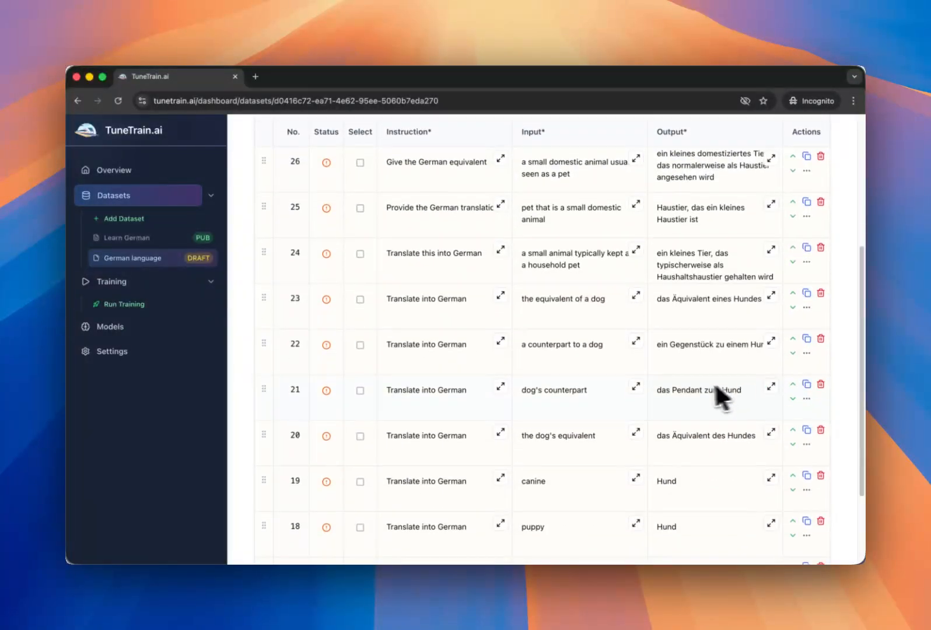
{"action": "scroll", "coordinate": [700, 384], "scroll_direction": "down", "scroll_amount": 4}
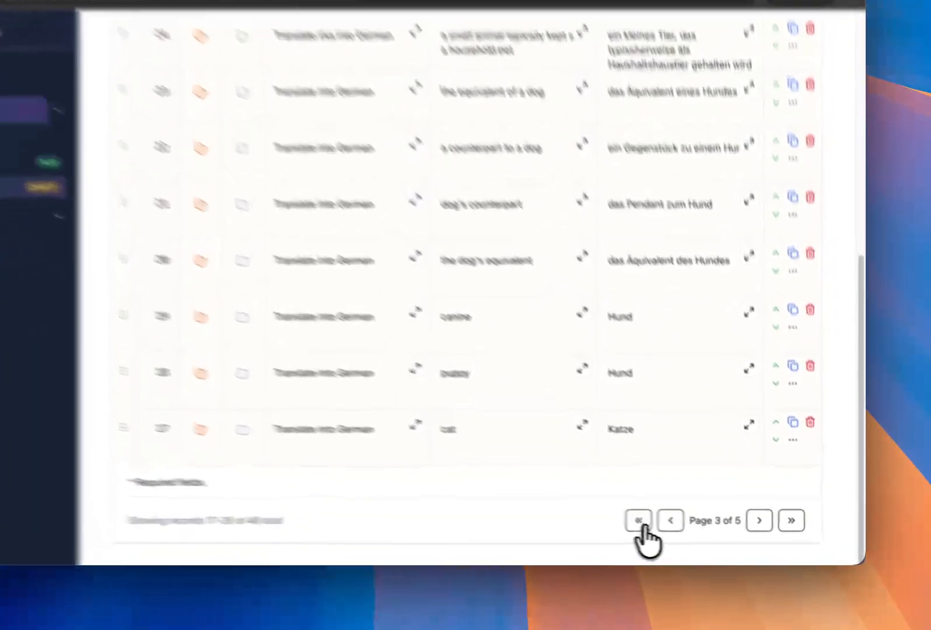
{"action": "left_click", "coordinate": [640, 522]}
{"action": "scroll", "coordinate": [647, 315], "scroll_direction": "up", "scroll_amount": 2}
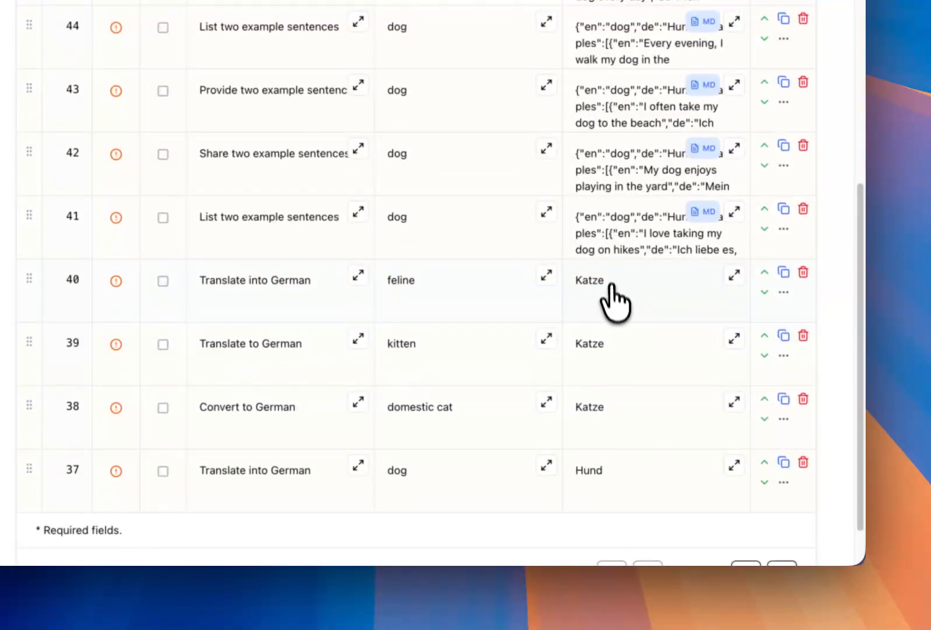
{"action": "scroll", "coordinate": [610, 300], "scroll_direction": "up", "scroll_amount": 3}
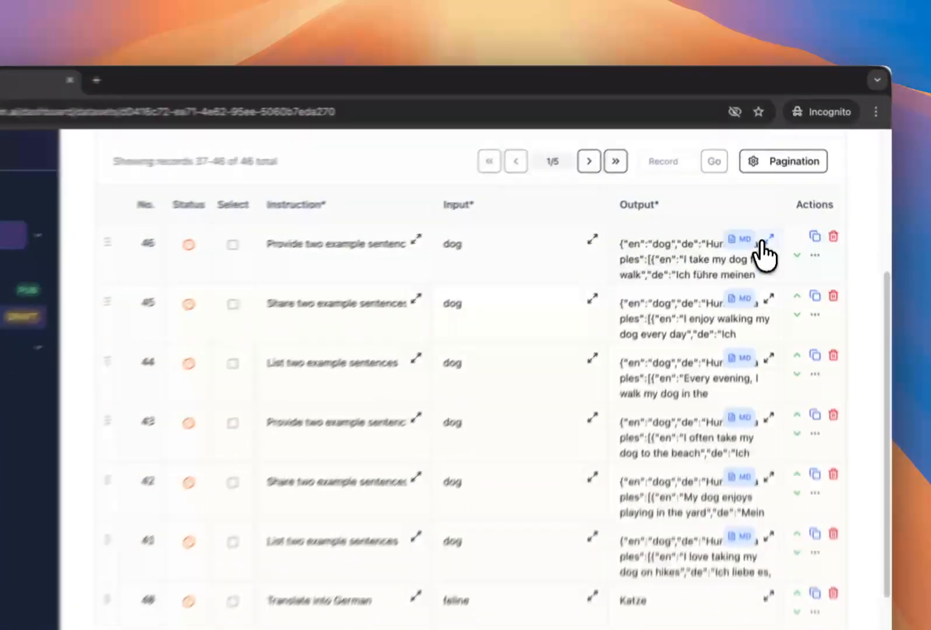
Inspect the full outputs of records 46 and 45, then look over the other new variations on the page
{"action": "left_click", "coordinate": [770, 199]}
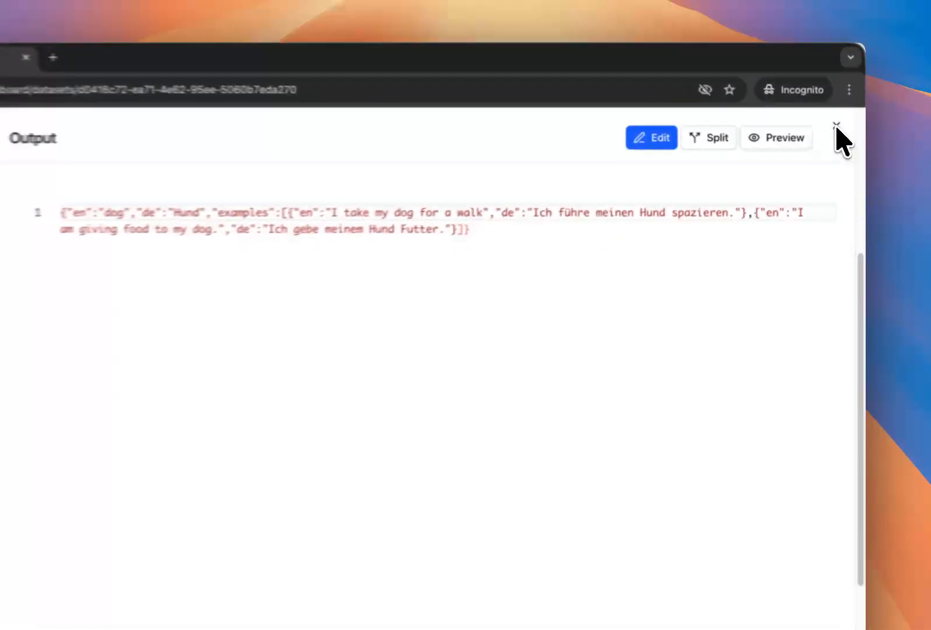
{"action": "left_click", "coordinate": [843, 128]}
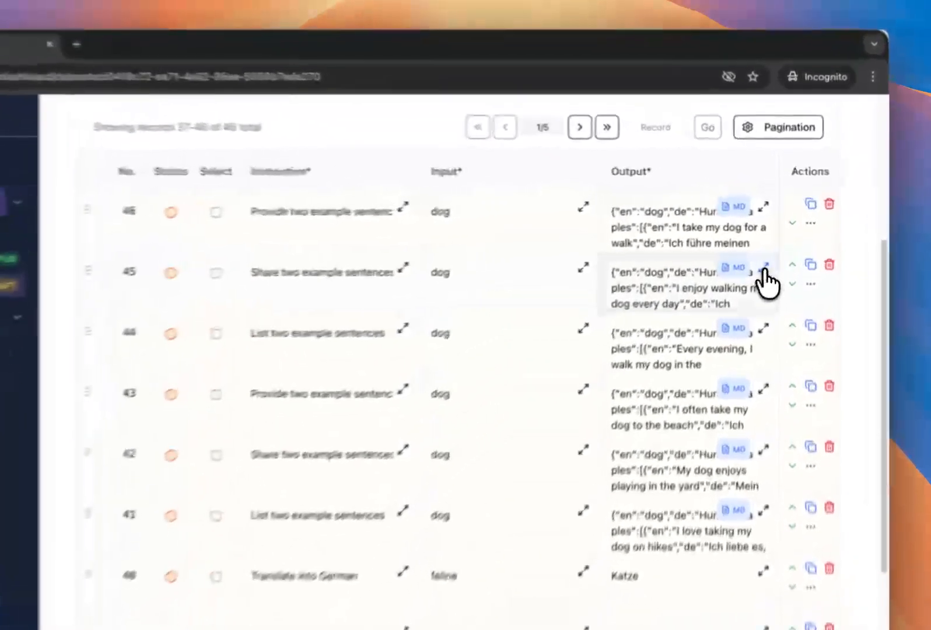
{"action": "left_click", "coordinate": [769, 245]}
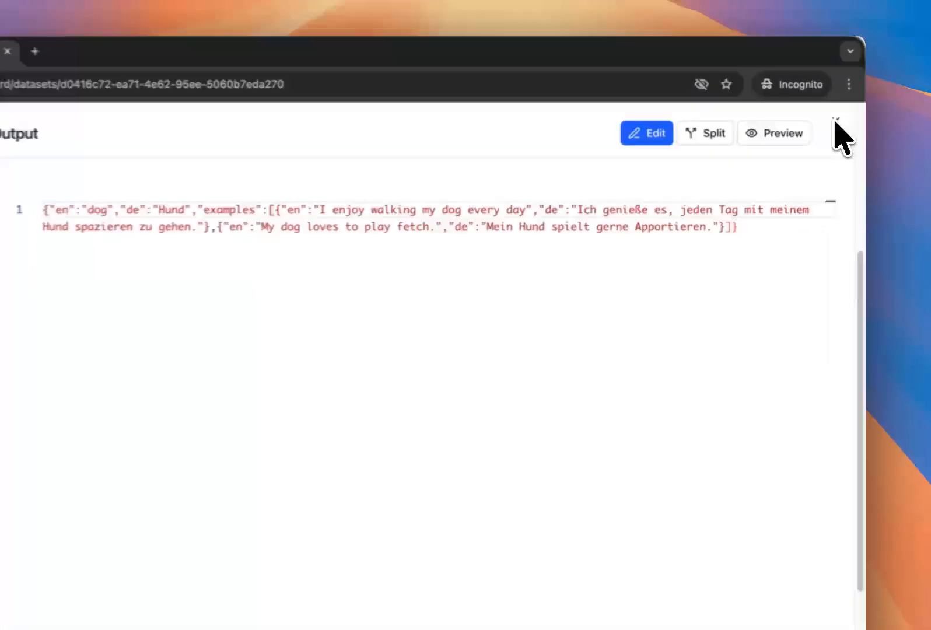
{"action": "left_click", "coordinate": [835, 121]}
{"action": "scroll", "coordinate": [511, 402], "scroll_direction": "down", "scroll_amount": 3}
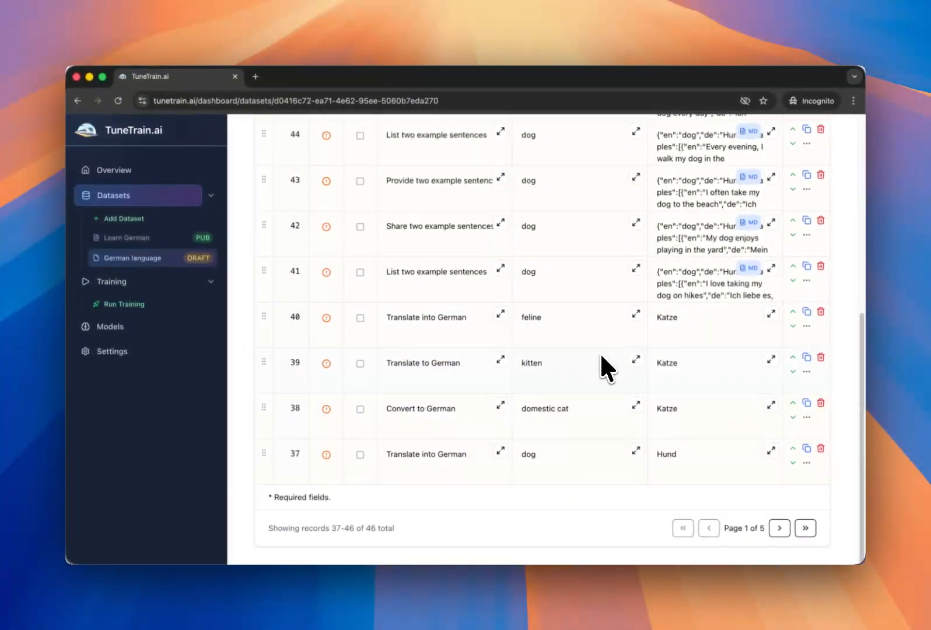
{"action": "scroll", "coordinate": [600, 368], "scroll_direction": "up", "scroll_amount": 5}
{"action": "scroll", "coordinate": [654, 341], "scroll_direction": "down", "scroll_amount": 6}
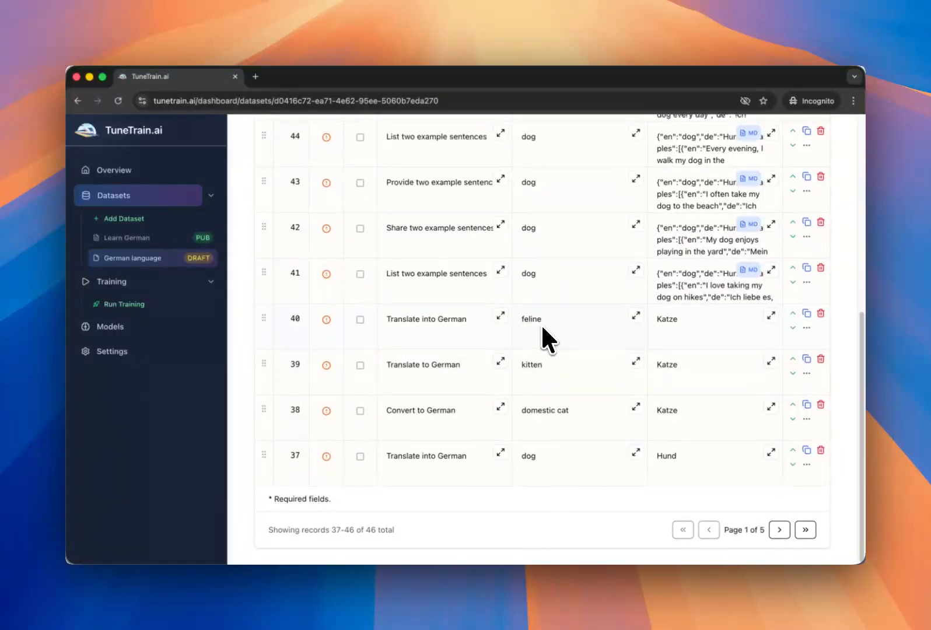
{"action": "scroll", "coordinate": [542, 341], "scroll_direction": "up", "scroll_amount": 2}
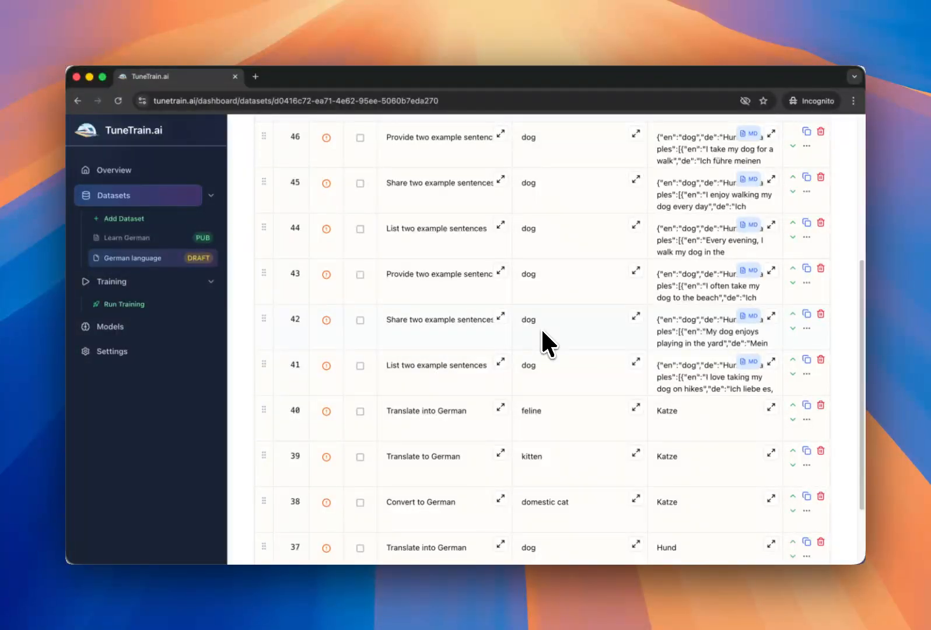
Augment the whole dataset with 10 new records at medium variation, using only confirmed records as source
{"action": "scroll", "coordinate": [539, 328], "scroll_direction": "up", "scroll_amount": 5}
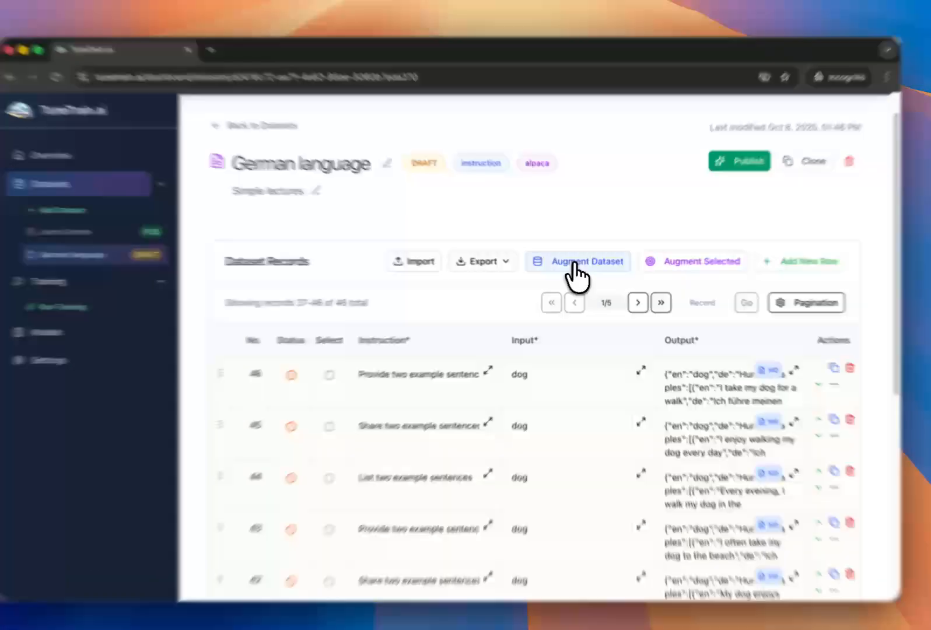
{"action": "left_click", "coordinate": [574, 271]}
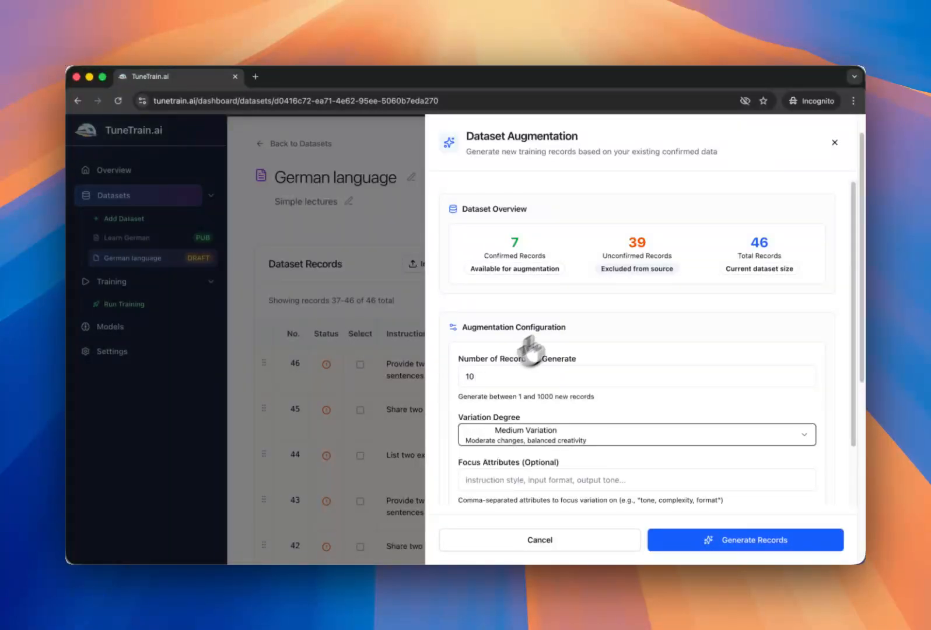
{"action": "scroll", "coordinate": [598, 326], "scroll_direction": "down", "scroll_amount": 4}
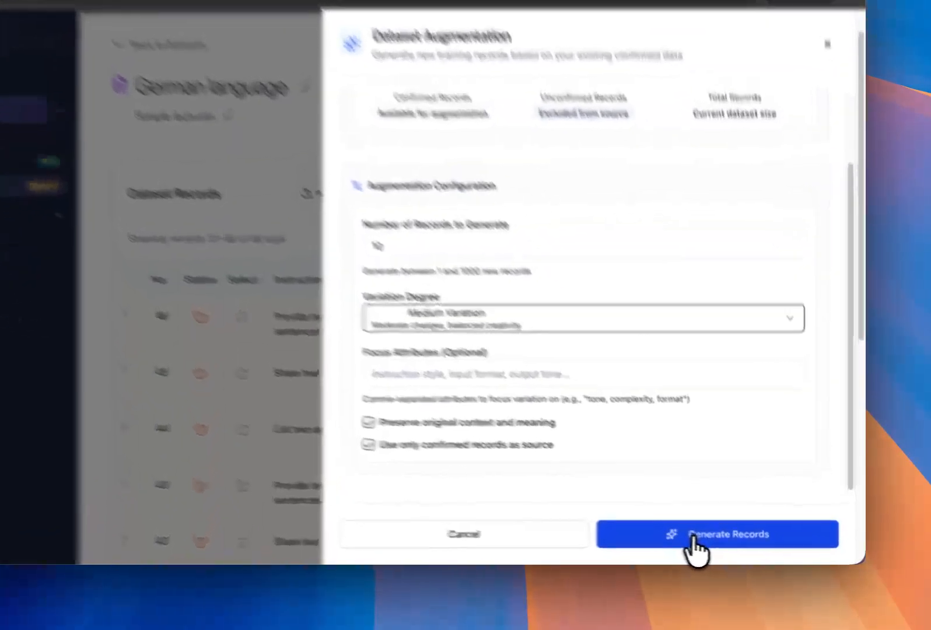
{"action": "left_click", "coordinate": [723, 541]}
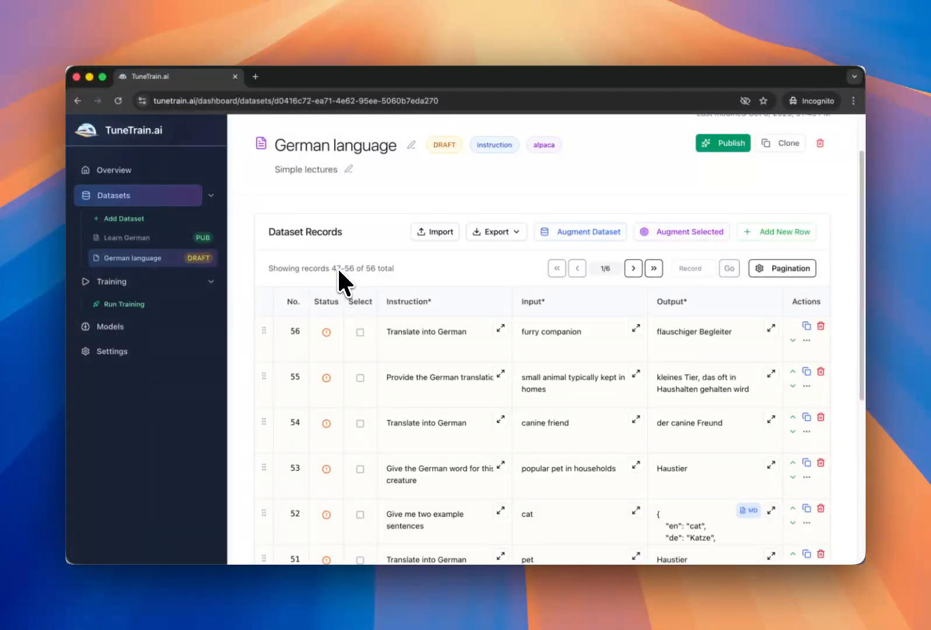
Review the newly generated records 47 to 56 on the first page and check the second page of the dataset
{"action": "scroll", "coordinate": [561, 345], "scroll_direction": "down", "scroll_amount": 3}
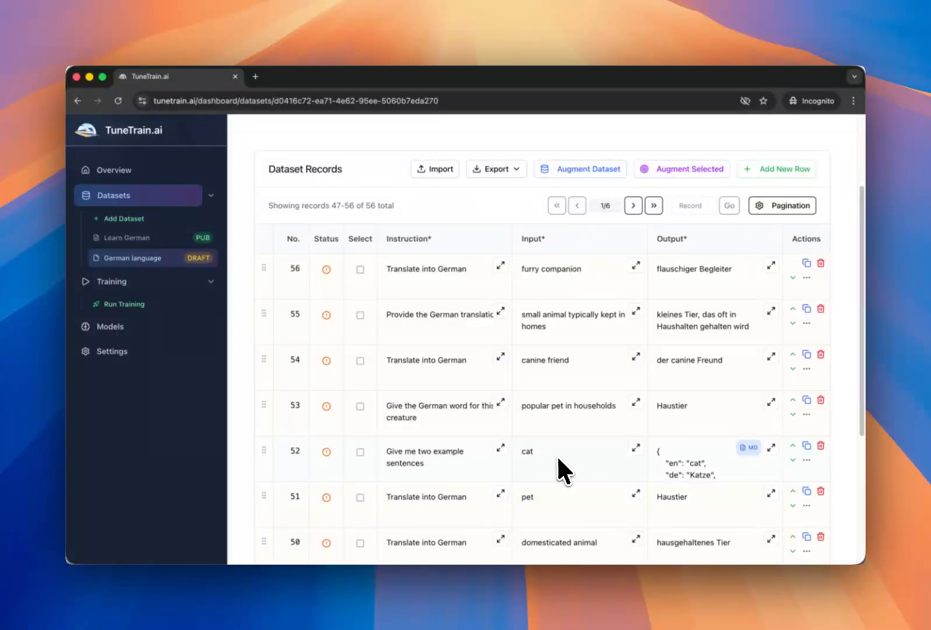
{"action": "scroll", "coordinate": [553, 465], "scroll_direction": "down", "scroll_amount": 1}
{"action": "scroll", "coordinate": [552, 461], "scroll_direction": "down", "scroll_amount": 1}
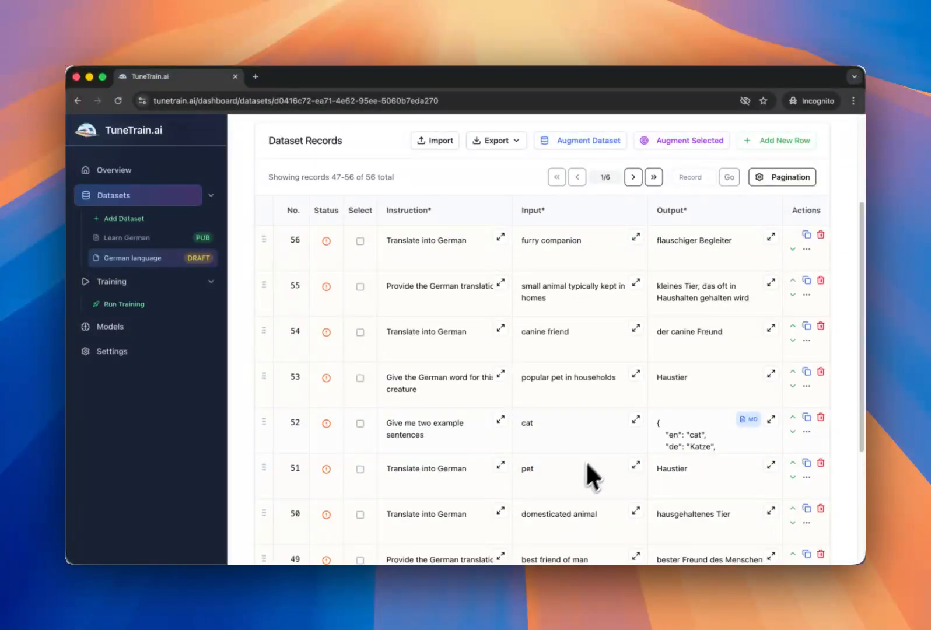
{"action": "scroll", "coordinate": [585, 461], "scroll_direction": "down", "scroll_amount": 3}
{"action": "scroll", "coordinate": [601, 393], "scroll_direction": "down", "scroll_amount": 2}
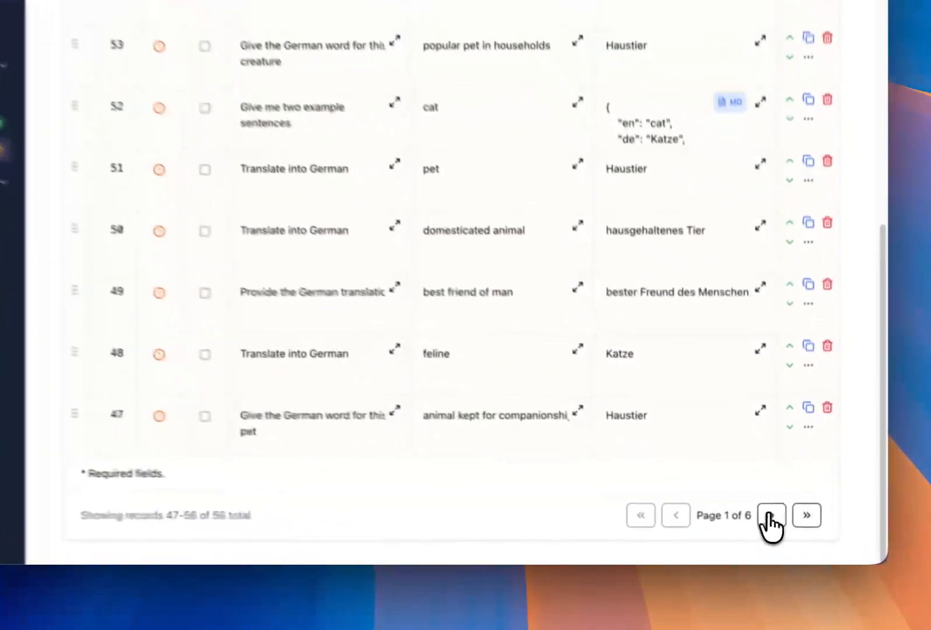
{"action": "left_click", "coordinate": [769, 516]}
{"action": "scroll", "coordinate": [567, 341], "scroll_direction": "up", "scroll_amount": 7}
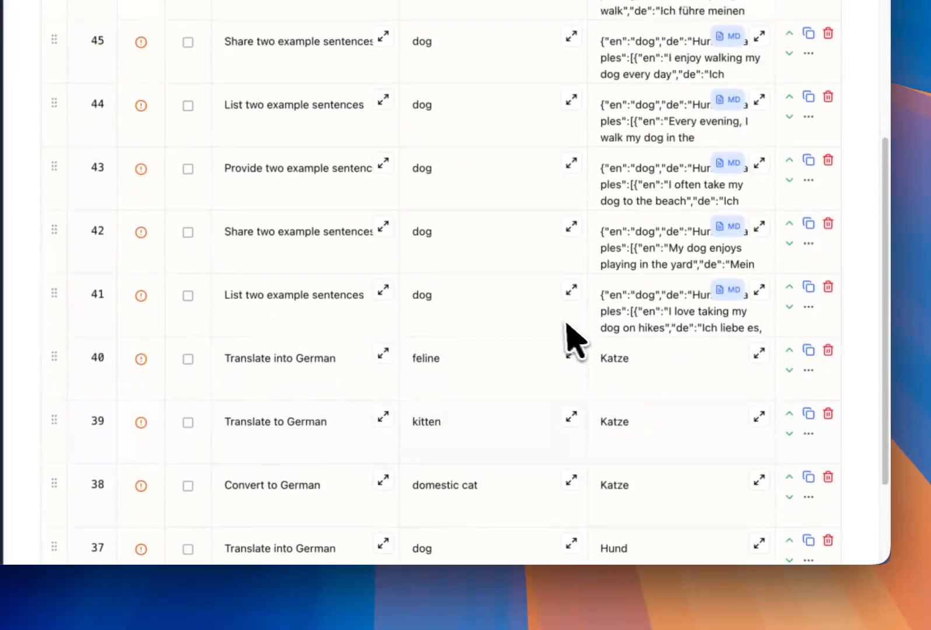
{"action": "scroll", "coordinate": [570, 362], "scroll_direction": "down", "scroll_amount": 6}
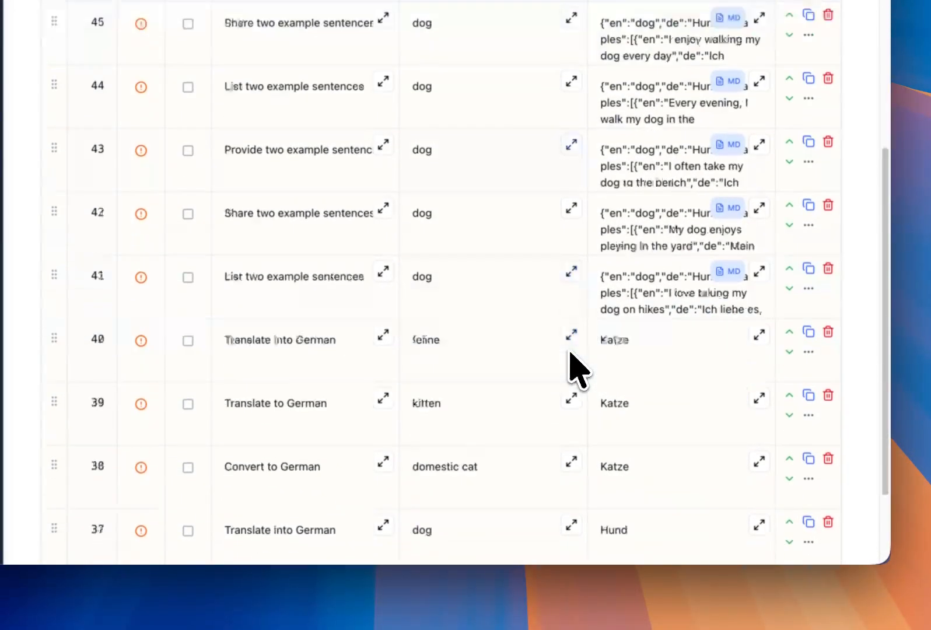
{"action": "left_click", "coordinate": [672, 512]}
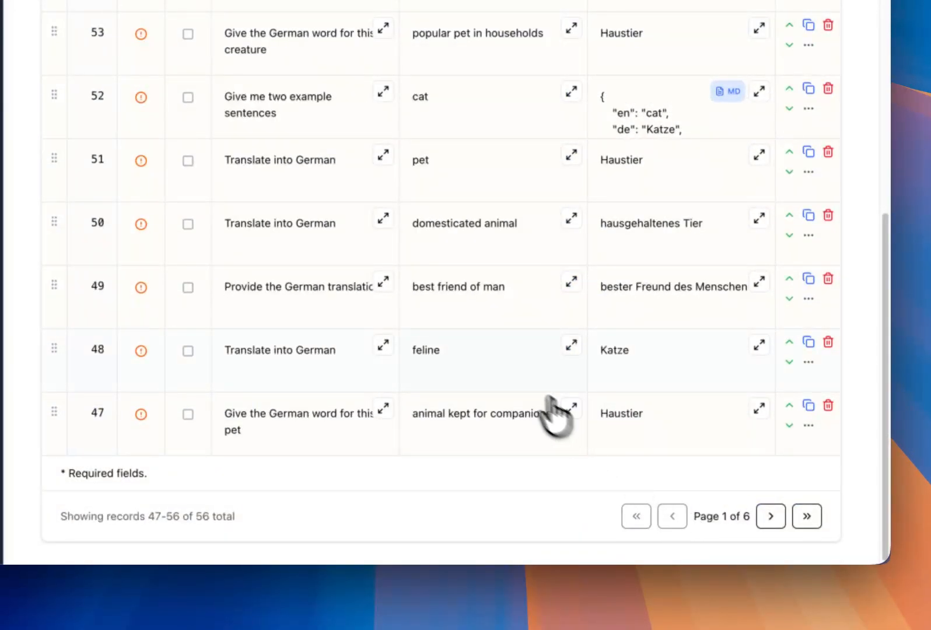
{"action": "scroll", "coordinate": [525, 402], "scroll_direction": "up", "scroll_amount": 3}
{"action": "scroll", "coordinate": [430, 355], "scroll_direction": "up", "scroll_amount": 2}
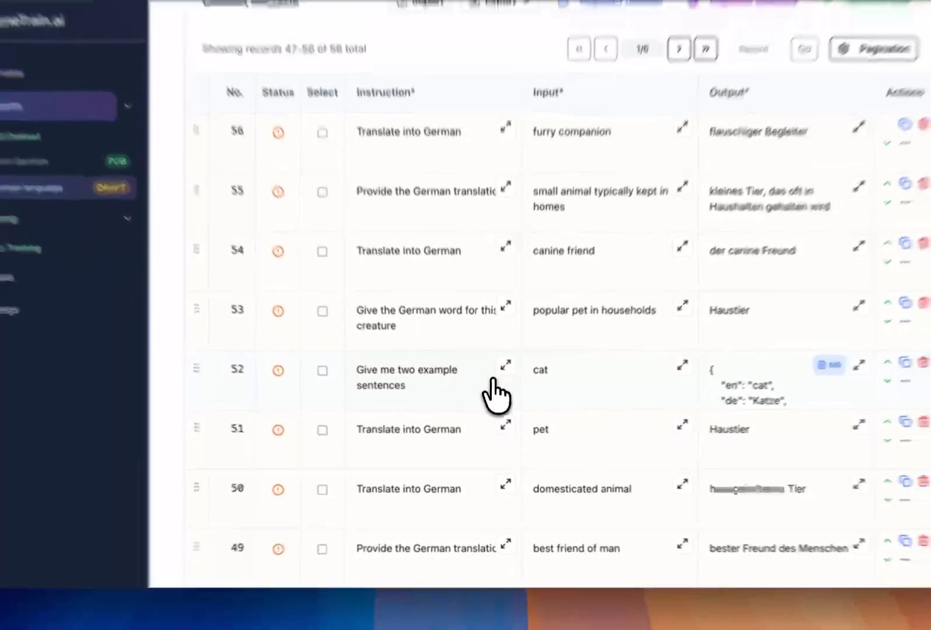
{"action": "scroll", "coordinate": [409, 356], "scroll_direction": "up", "scroll_amount": 2}
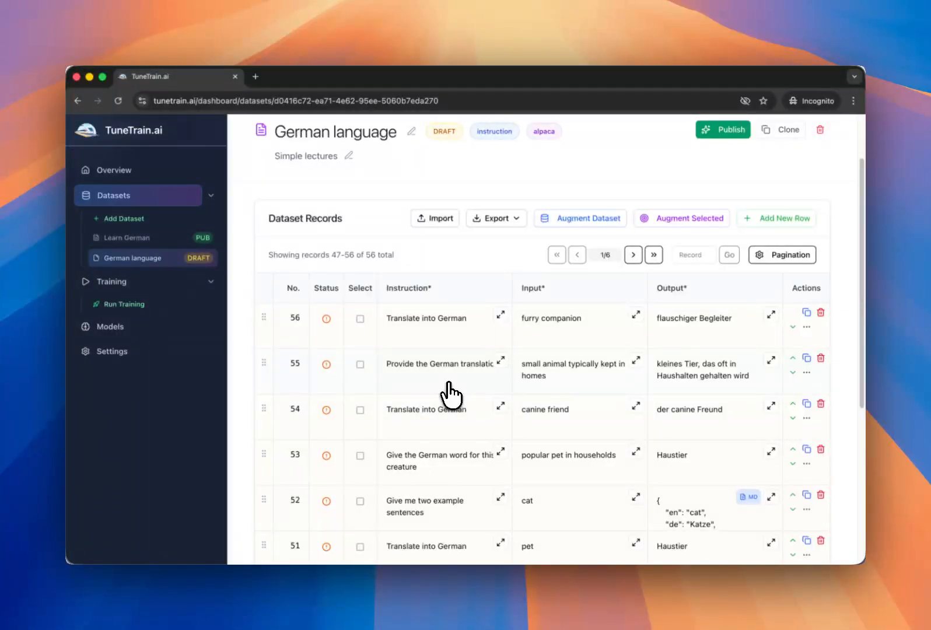
{"action": "scroll", "coordinate": [469, 380], "scroll_direction": "up", "scroll_amount": 1}
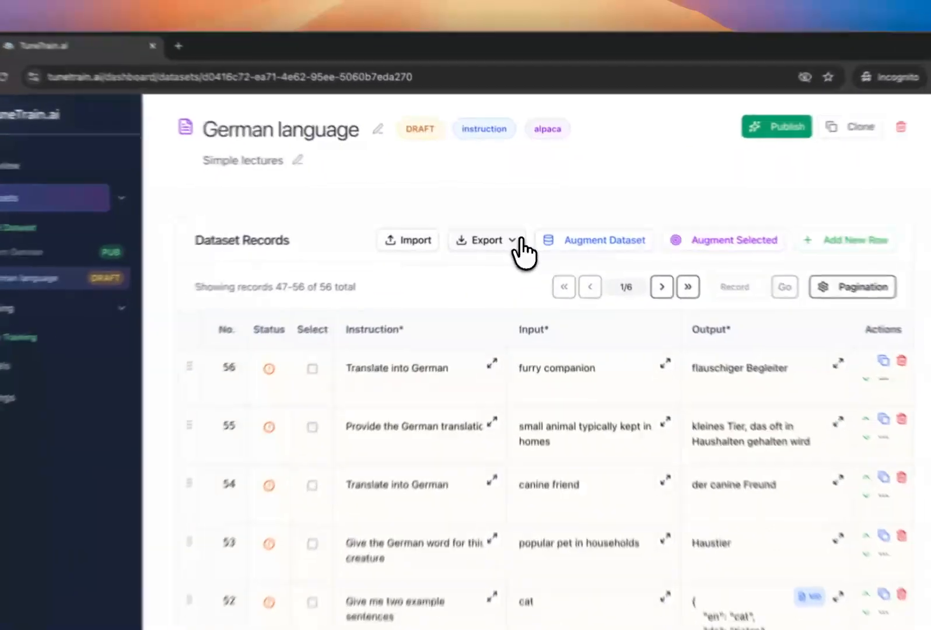
Check which export formats the dataset offers, then publish the German language dataset
{"action": "left_click", "coordinate": [520, 229]}
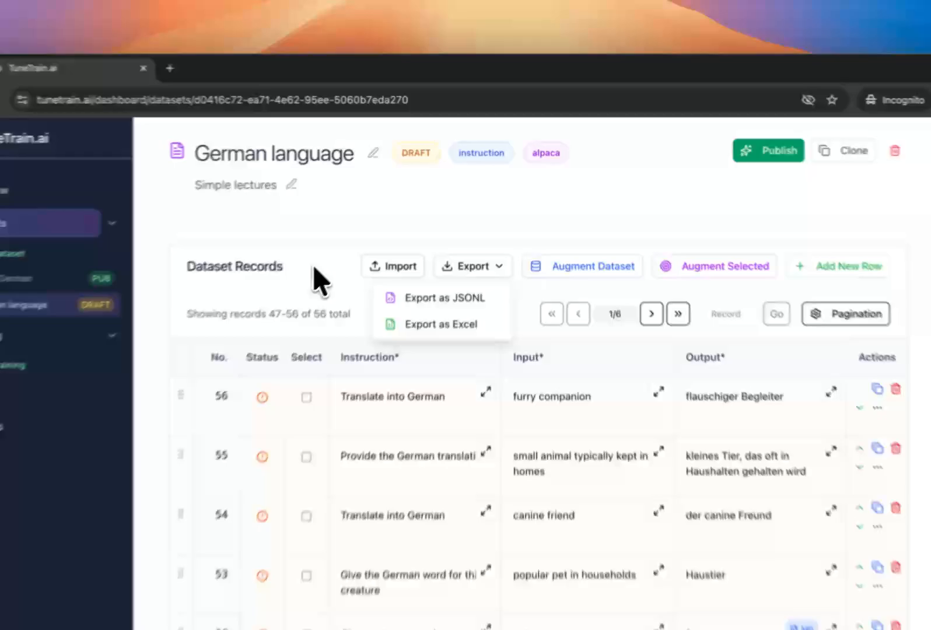
{"action": "left_click", "coordinate": [366, 226]}
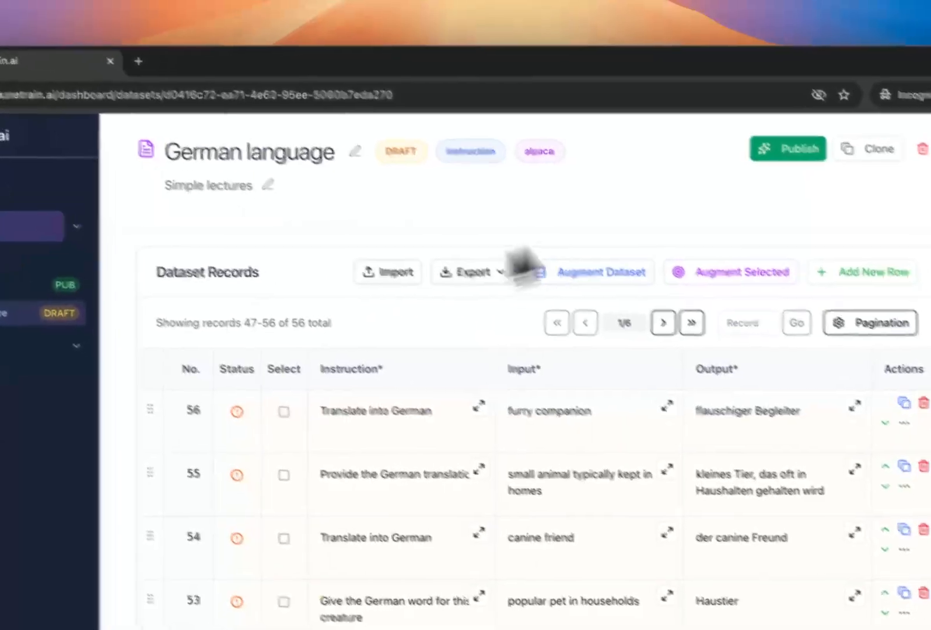
{"action": "left_click", "coordinate": [784, 155]}
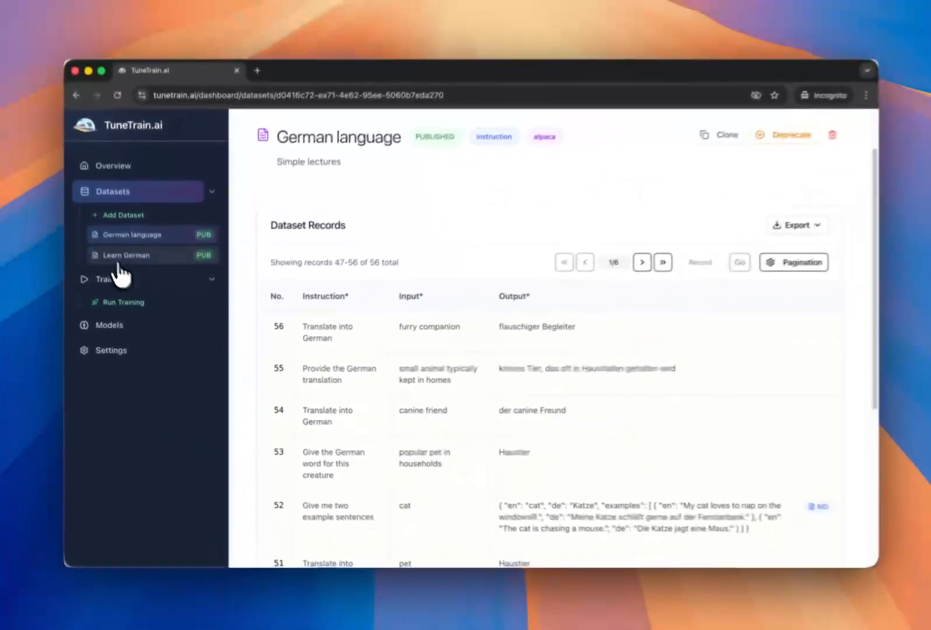
Look through the records on the first page of the published German language dataset
{"action": "scroll", "coordinate": [528, 415], "scroll_direction": "down", "scroll_amount": 2}
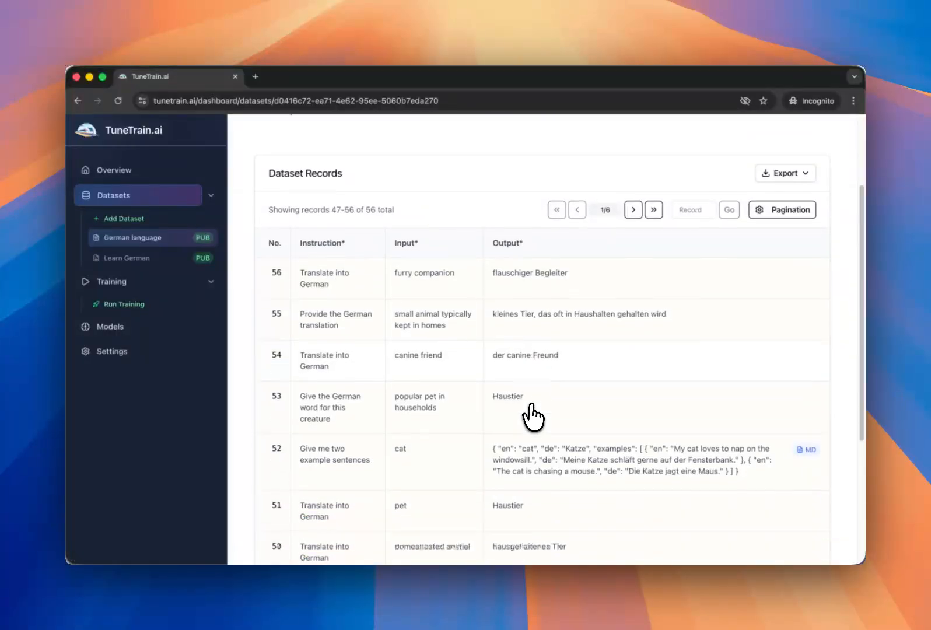
{"action": "scroll", "coordinate": [531, 408], "scroll_direction": "down", "scroll_amount": 5}
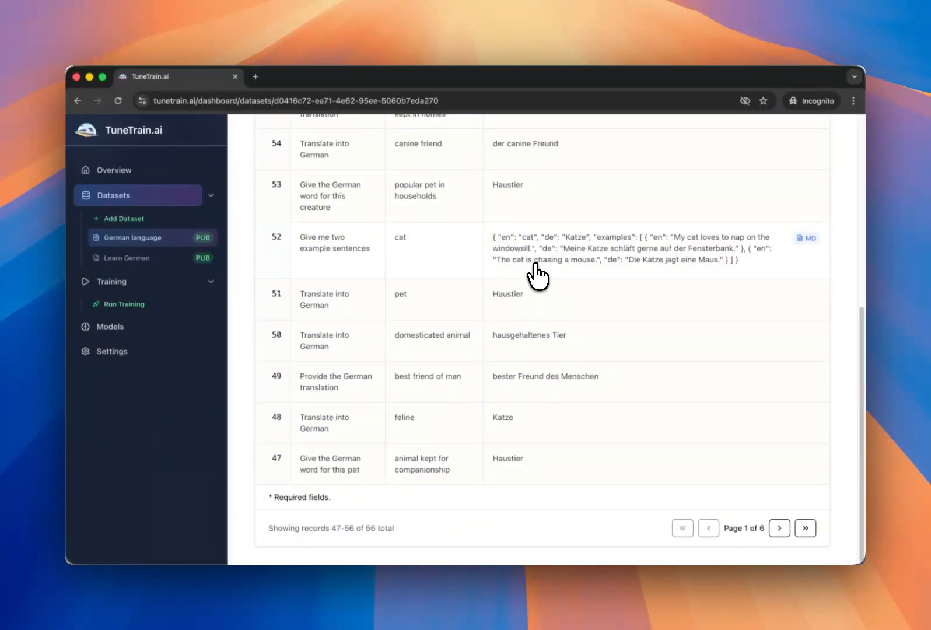
{"action": "scroll", "coordinate": [536, 277], "scroll_direction": "up", "scroll_amount": 6}
{"action": "scroll", "coordinate": [542, 285], "scroll_direction": "up", "scroll_amount": 2}
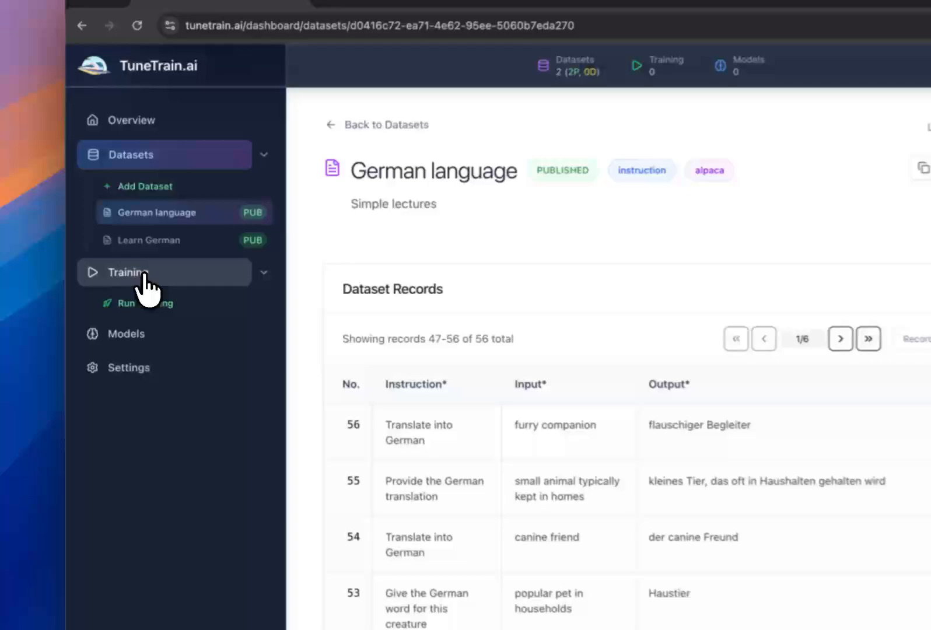
Create a new training job that uses the published German language dataset and proceed to the model choice
{"action": "left_click", "coordinate": [119, 284]}
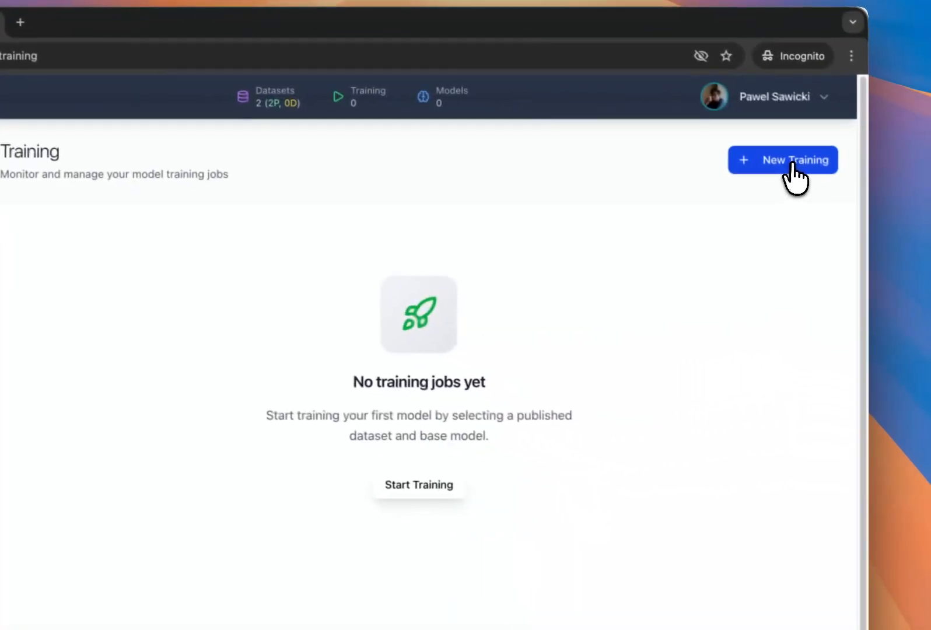
{"action": "left_click", "coordinate": [792, 166]}
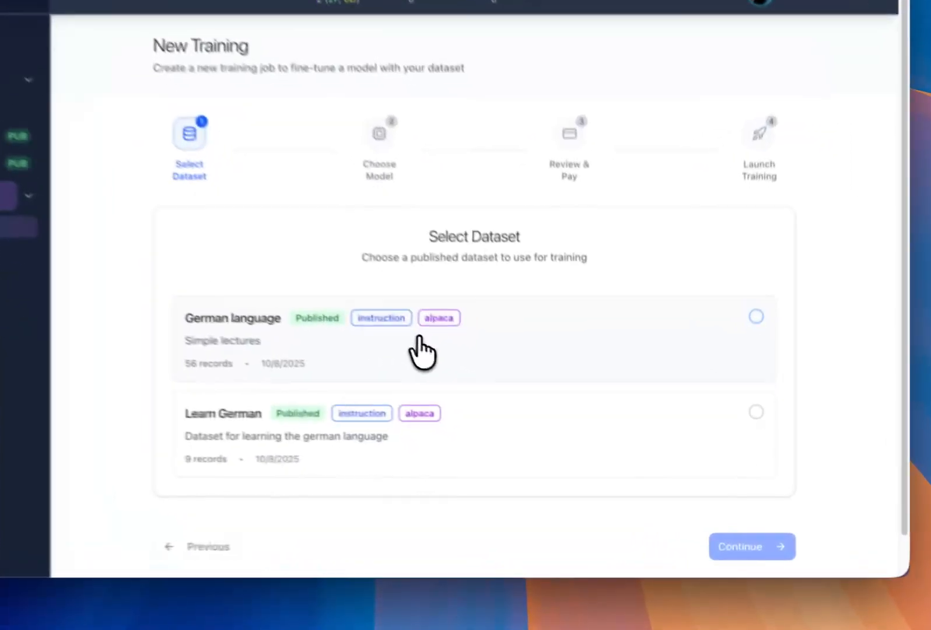
{"action": "left_click", "coordinate": [518, 393]}
{"action": "left_click", "coordinate": [724, 535]}
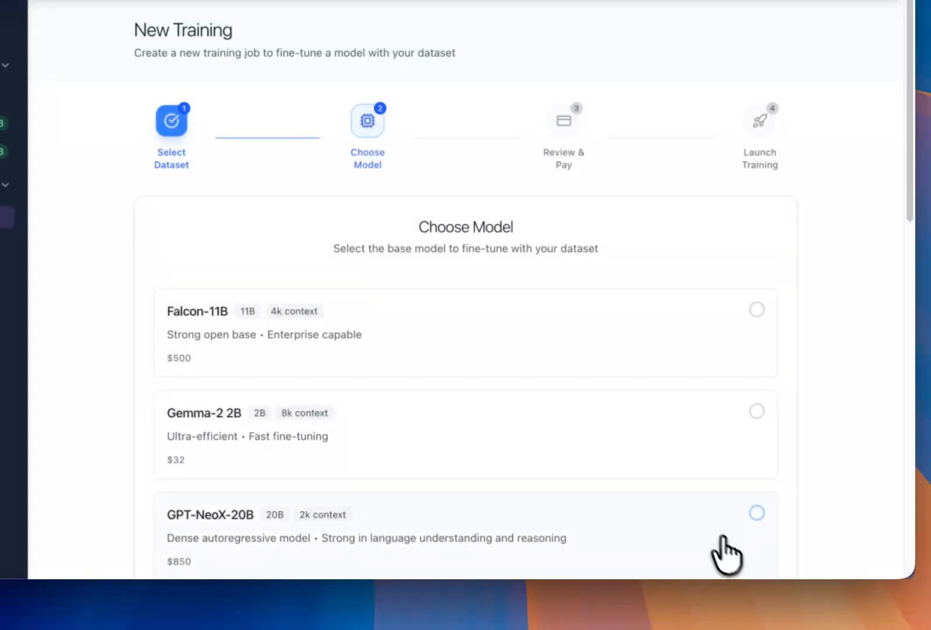
Choose Gemma-2 2B as the base model to fine-tune and proceed to the training configuration
{"action": "scroll", "coordinate": [508, 336], "scroll_direction": "down", "scroll_amount": 2}
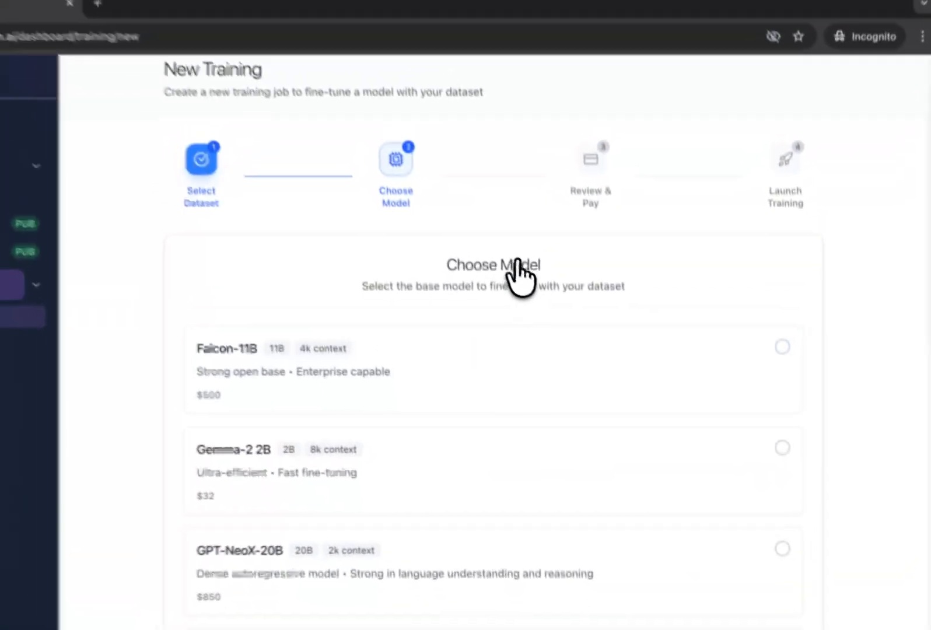
{"action": "scroll", "coordinate": [487, 164], "scroll_direction": "down", "scroll_amount": 1}
{"action": "scroll", "coordinate": [703, 328], "scroll_direction": "down", "scroll_amount": 2}
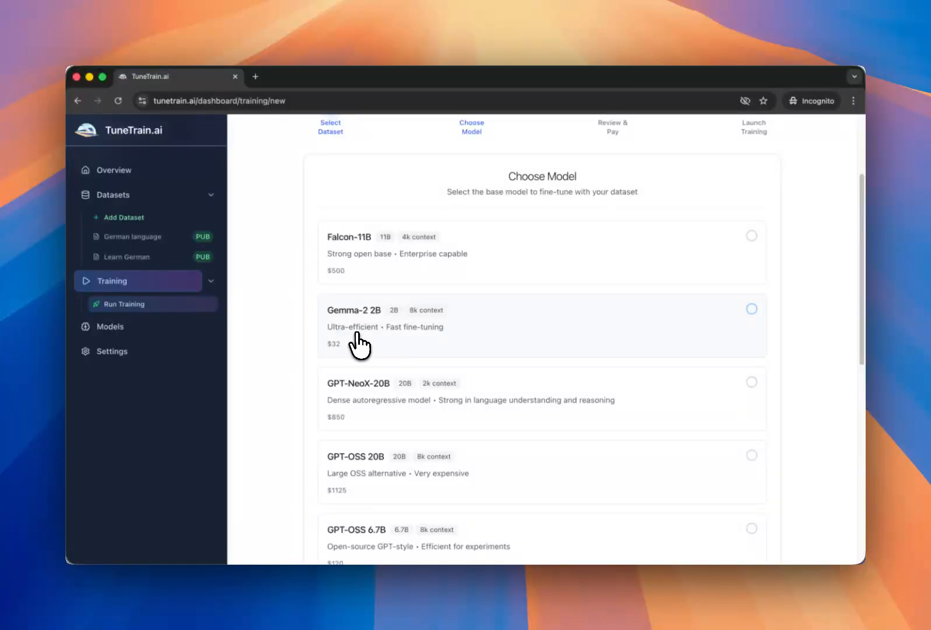
{"action": "left_click", "coordinate": [549, 339]}
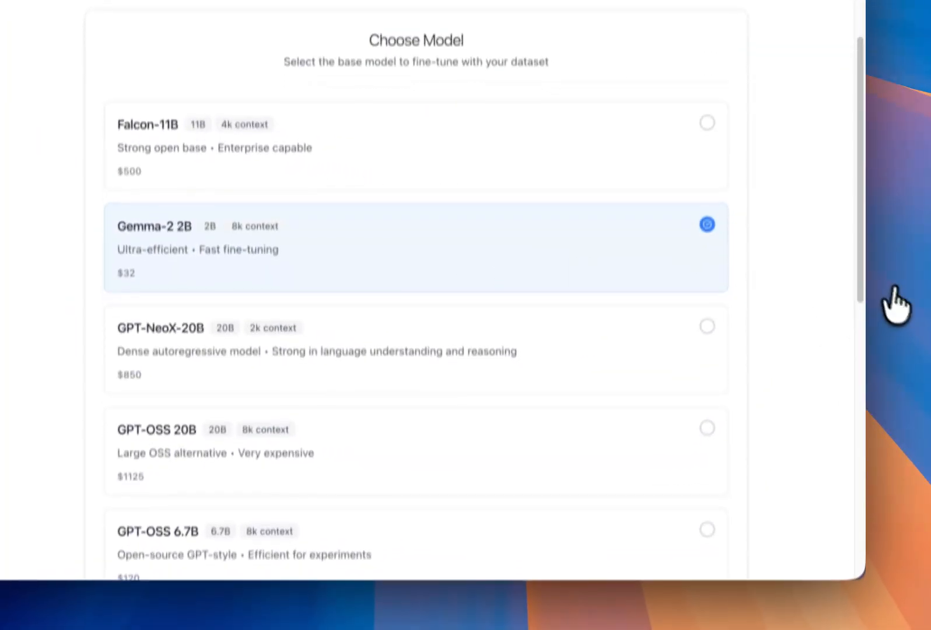
{"action": "scroll", "coordinate": [805, 360], "scroll_direction": "down", "scroll_amount": 3}
{"action": "scroll", "coordinate": [784, 315], "scroll_direction": "down", "scroll_amount": 8}
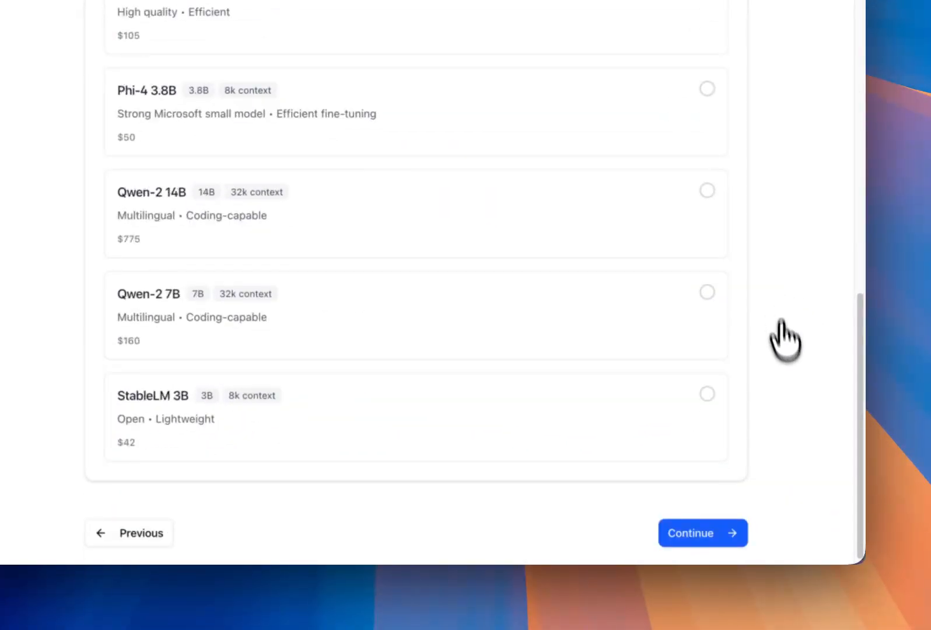
{"action": "left_click", "coordinate": [688, 524]}
Name the training "German Language Model" and enter the description "Simple instractions for learning the German language."
{"action": "left_click", "coordinate": [160, 166]}
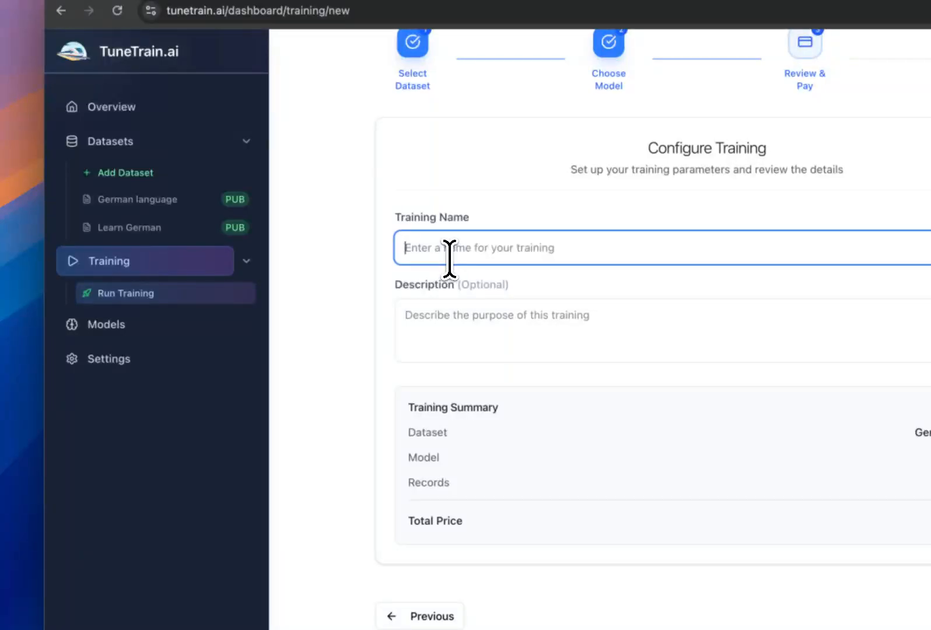
{"action": "type", "text": "German"}
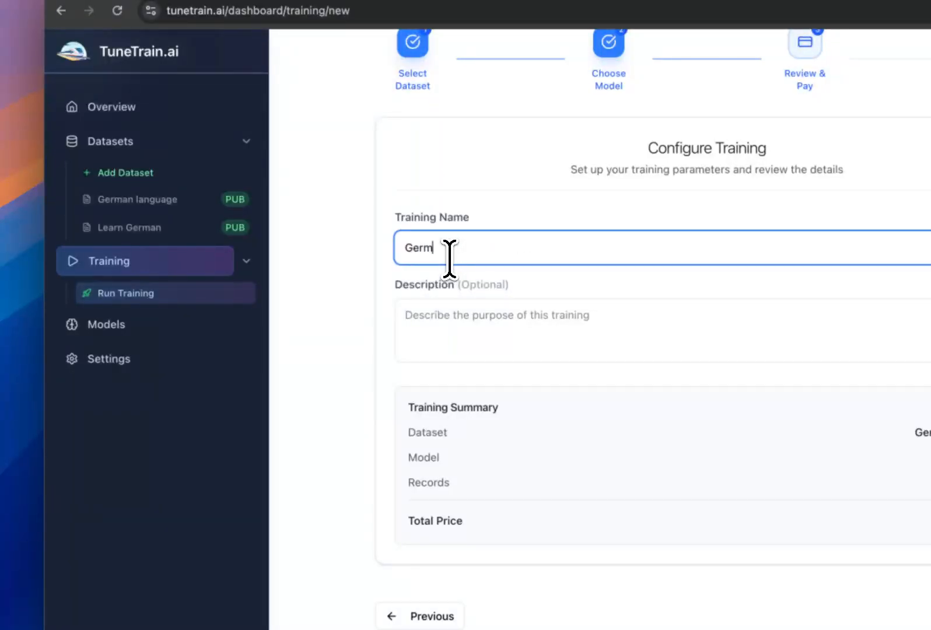
{"action": "type", "text": " a"}
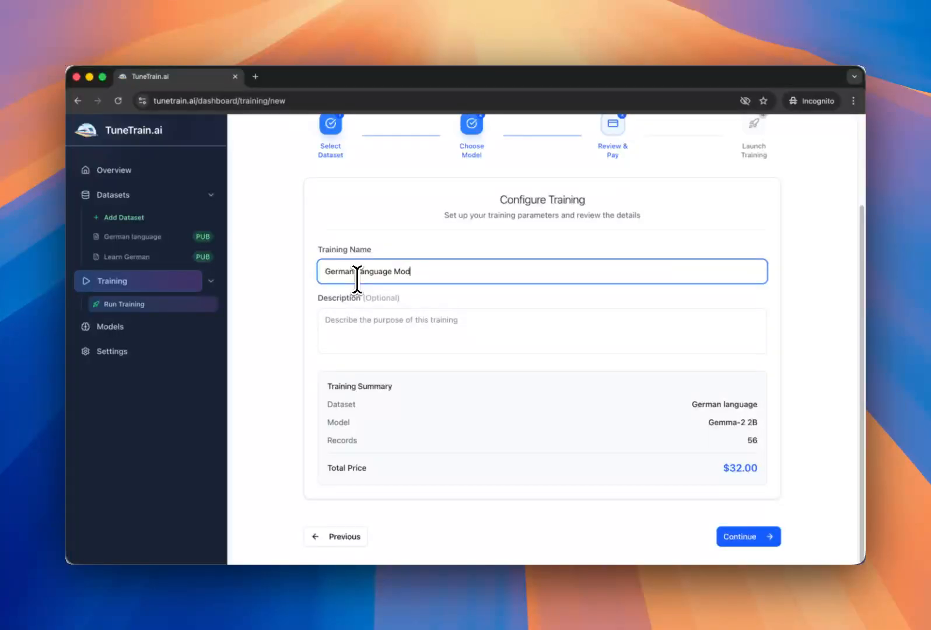
{"action": "key", "text": "Tab"}
{"action": "type", "text": "S"}
{"action": "key", "text": "BackSpace"}
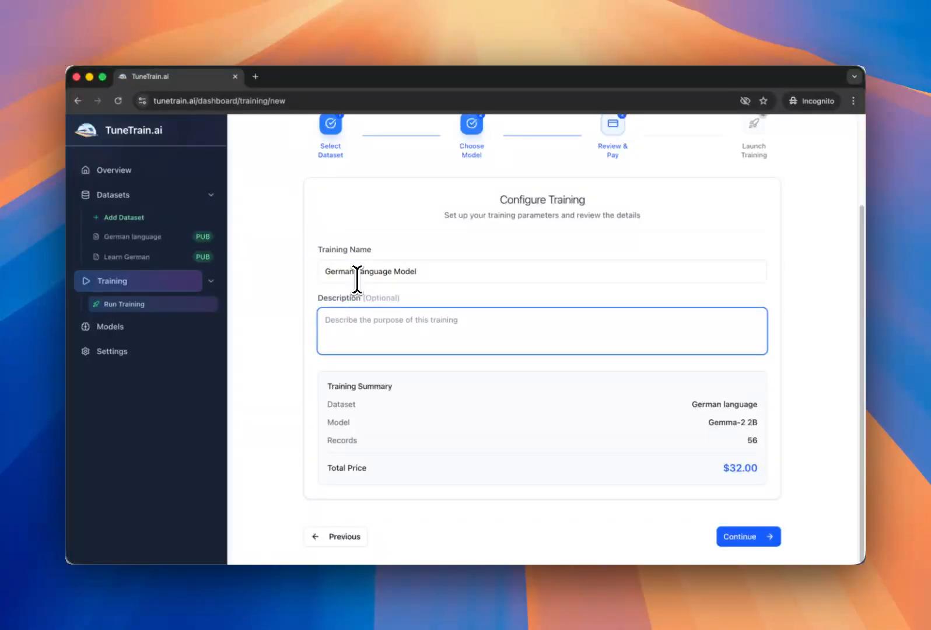
{"action": "type", "text": "Simple instractions for learning the German language."}
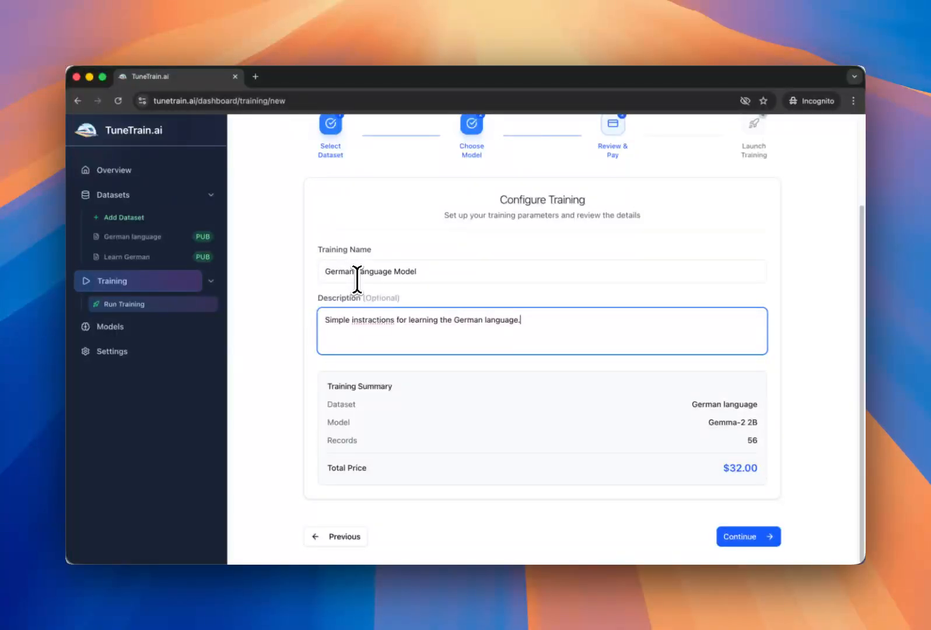
{"action": "double_click", "coordinate": [367, 320]}
{"action": "right_click", "coordinate": [366, 320]}
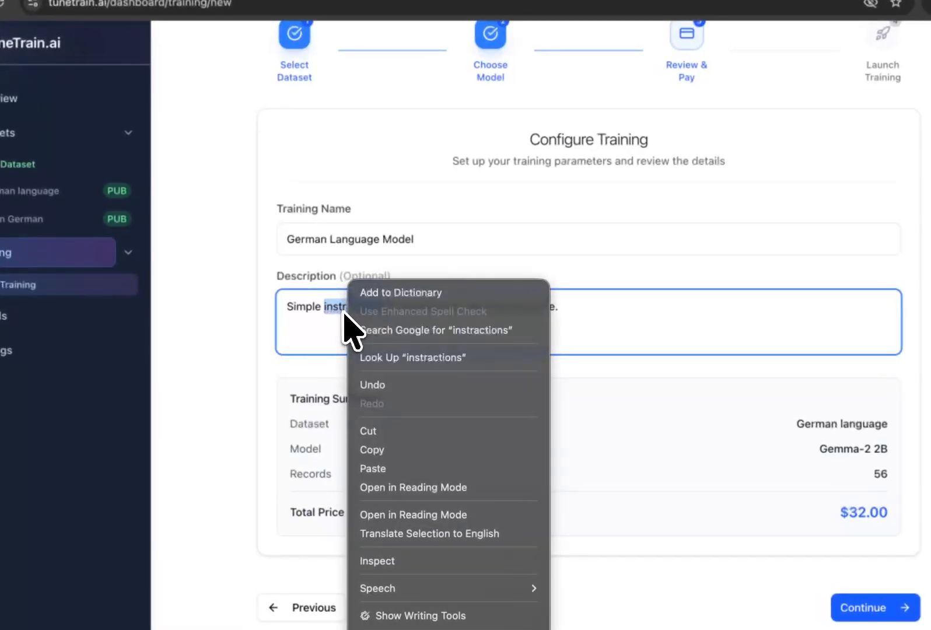
{"action": "left_click", "coordinate": [364, 326]}
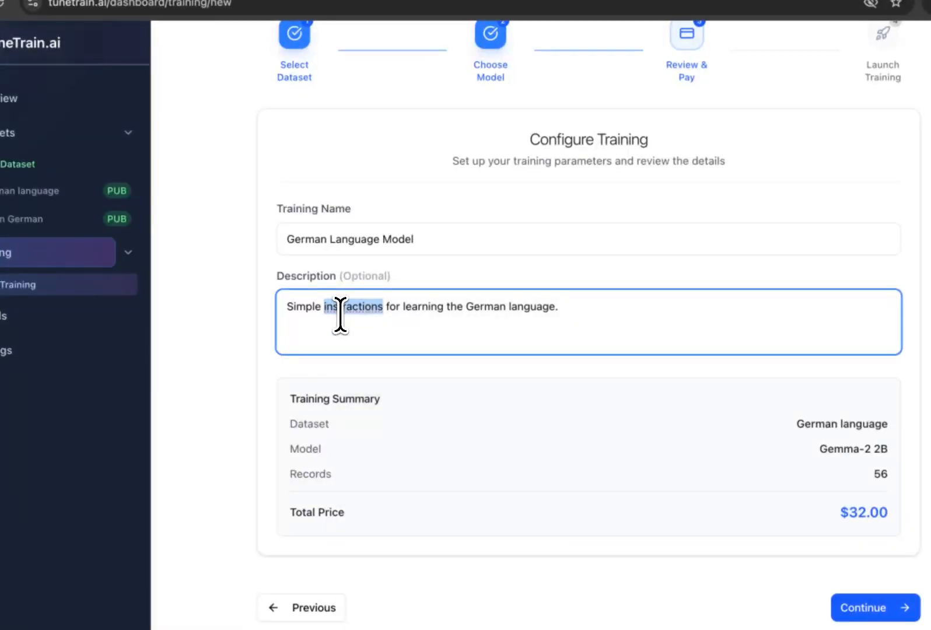
{"action": "right_click", "coordinate": [340, 316]}
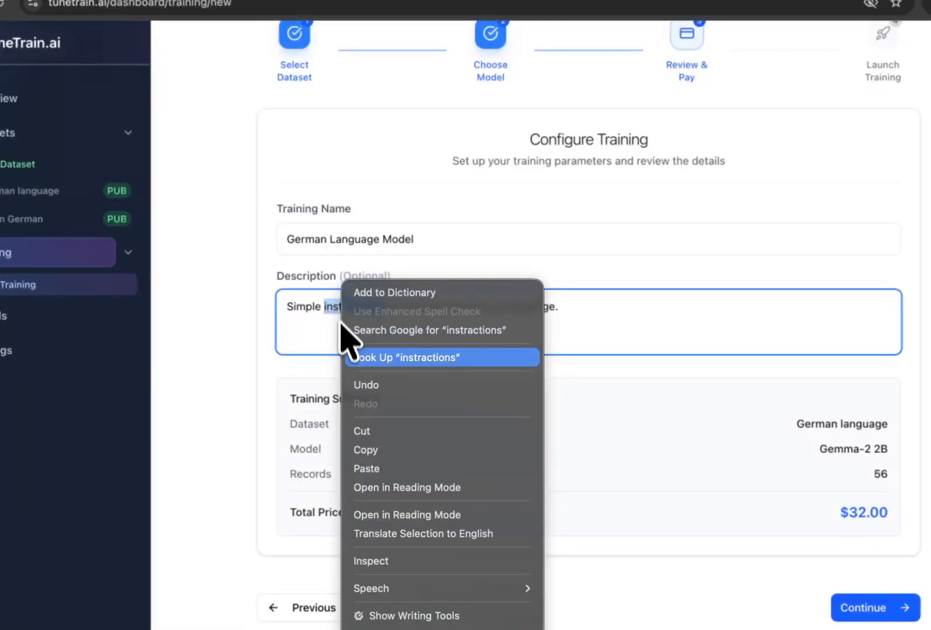
{"action": "left_click", "coordinate": [336, 348]}
{"action": "left_click", "coordinate": [334, 323]}
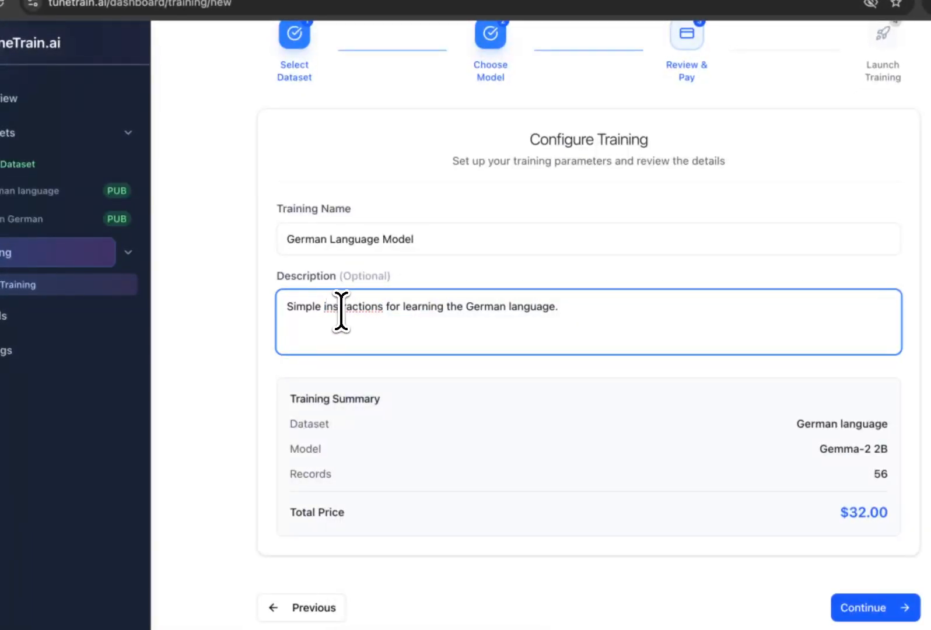
Correct "instractions" to "instructions" in the training description and proceed to the launch stage
{"action": "left_click", "coordinate": [353, 312]}
{"action": "key", "text": "BackSpace"}
{"action": "type", "text": "u"}
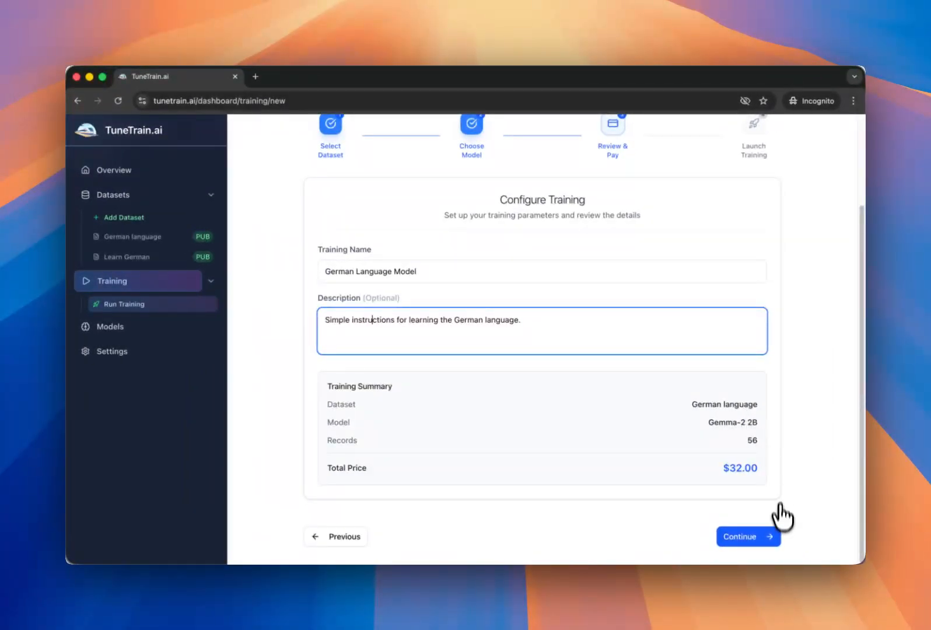
{"action": "left_click", "coordinate": [743, 537]}
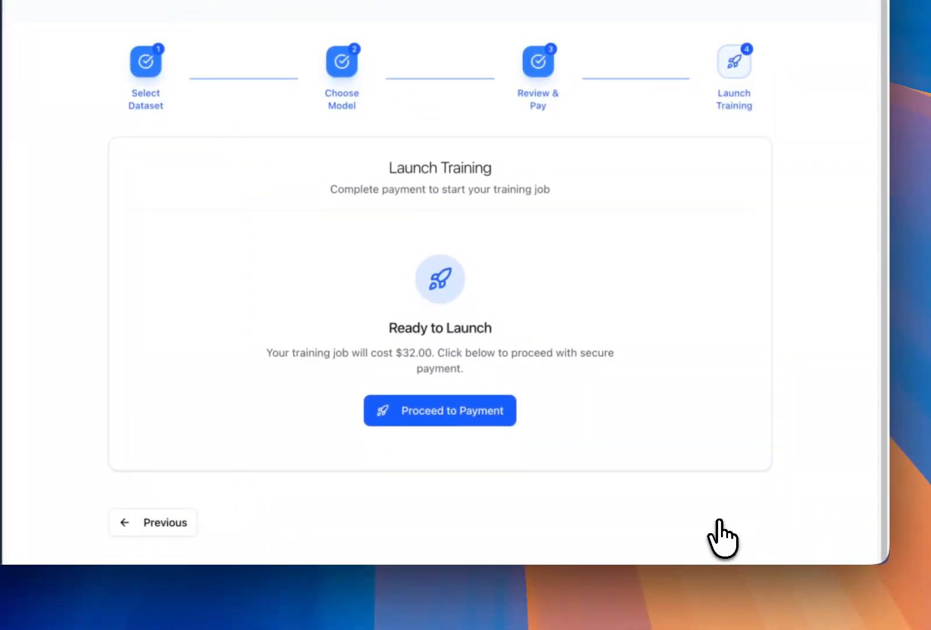